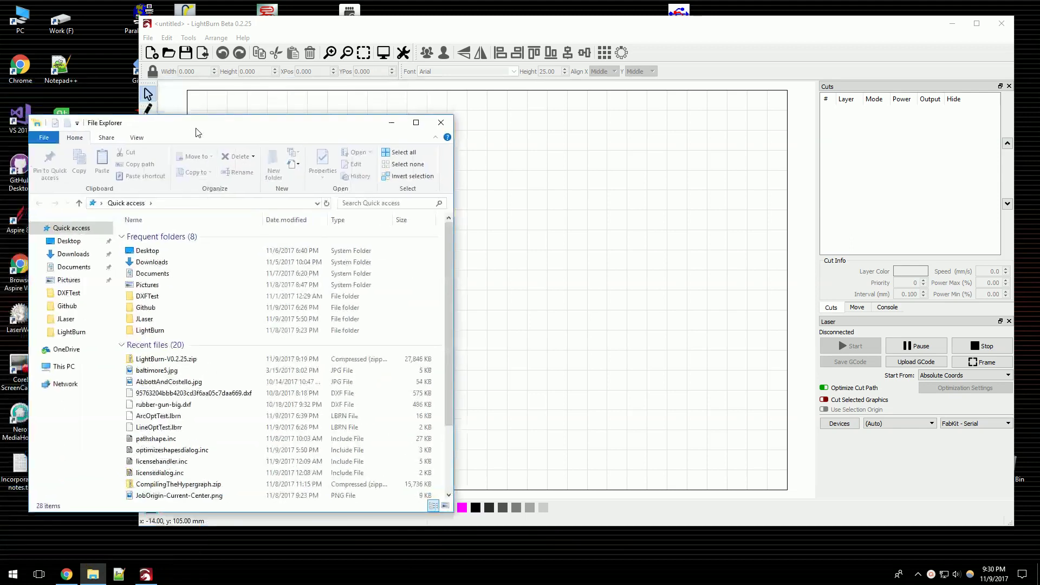
Step: Open the DXFTest folder and import the eight-pointed star ornament onto the canvas
{"action": "double_click", "coordinate": [150, 291]}
{"action": "left_click_drag", "start_coordinate": [210, 119], "coordinate": [0, 112]}
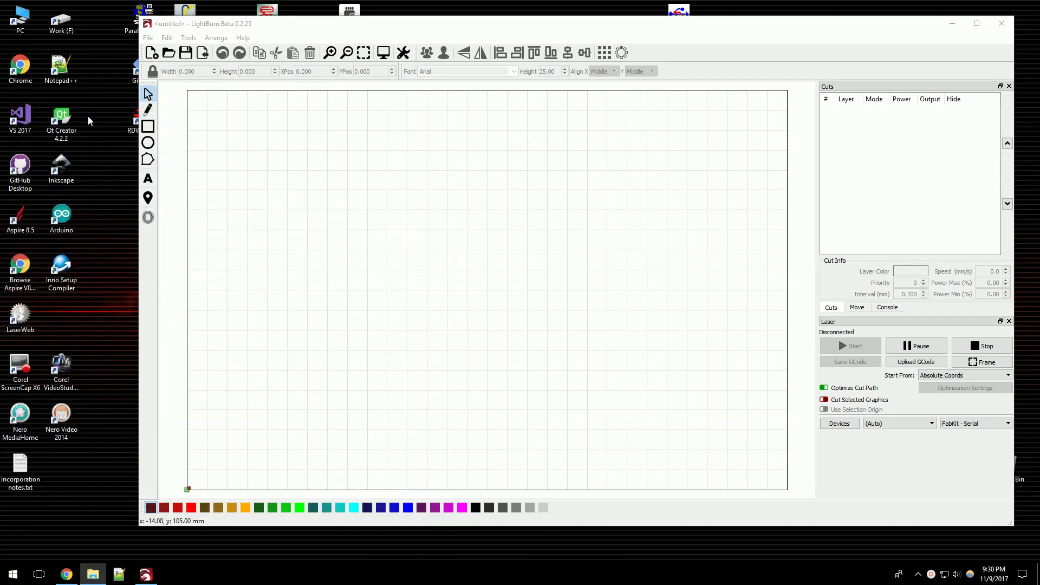
{"action": "left_click_drag", "start_coordinate": [87, 116], "coordinate": [497, 273]}
{"action": "scroll", "coordinate": [517, 291], "scroll_direction": "up", "scroll_amount": 8}
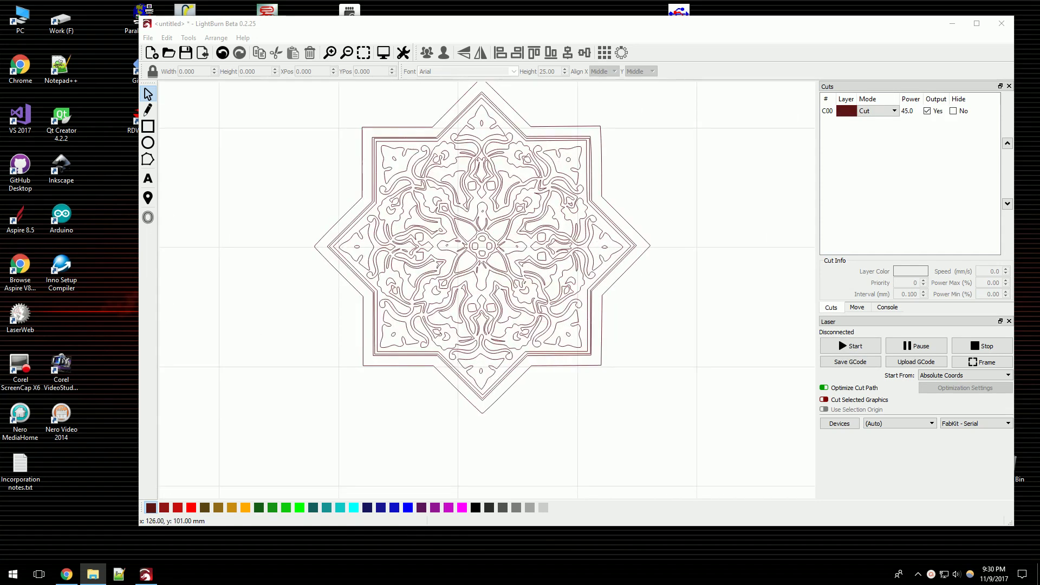
Step: Replace the star ornament with the rubber band gun drawing by deleting it and importing the gun's DXF file
{"action": "left_click_drag", "start_coordinate": [19, 410], "coordinate": [701, 251]}
{"action": "left_click", "coordinate": [583, 229]}
{"action": "key", "text": "Delete"}
{"action": "scroll", "coordinate": [583, 230], "scroll_direction": "down", "scroll_amount": 9}
{"action": "scroll", "coordinate": [541, 287], "scroll_direction": "up", "scroll_amount": 2}
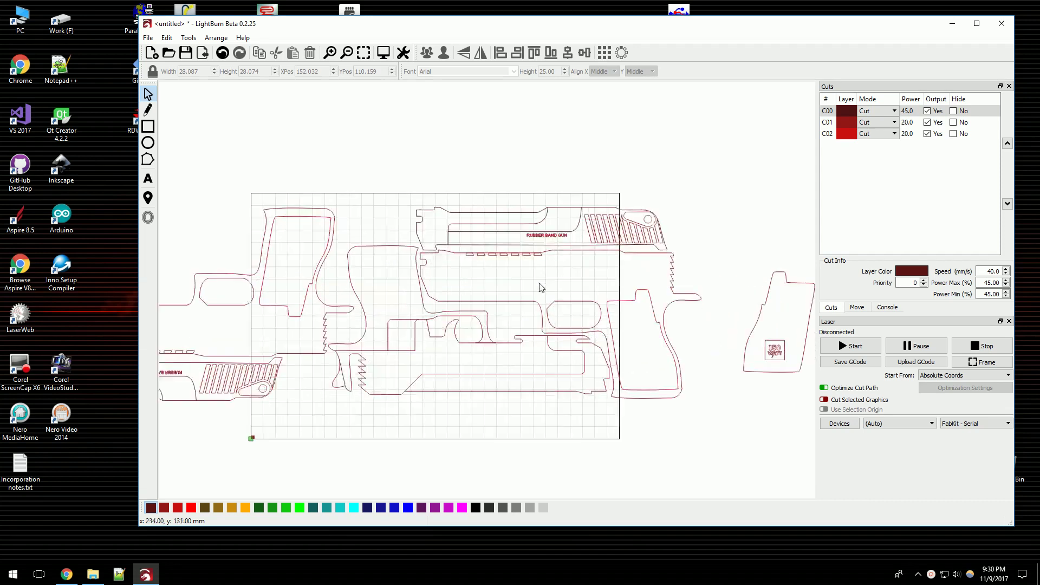
Step: Select the entire rubber band gun drawing and display its nodes for editing
{"action": "scroll", "coordinate": [592, 296], "scroll_direction": "up", "scroll_amount": 2}
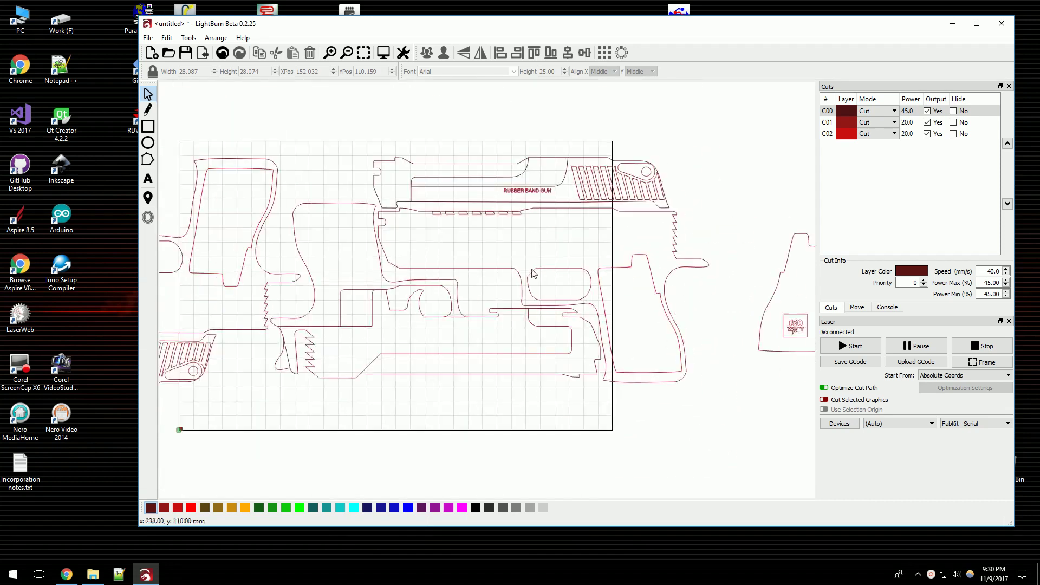
{"action": "scroll", "coordinate": [534, 274], "scroll_direction": "down", "scroll_amount": 2}
{"action": "key", "text": "ctrl+a"}
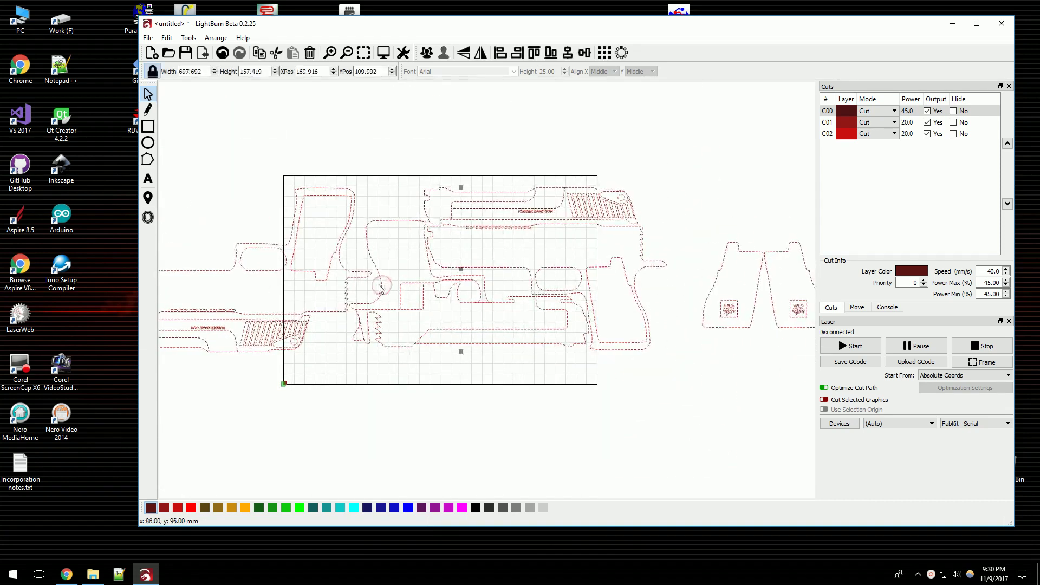
{"action": "scroll", "coordinate": [454, 286], "scroll_direction": "down", "scroll_amount": 2}
{"action": "scroll", "coordinate": [255, 316], "scroll_direction": "up", "scroll_amount": 5}
{"action": "scroll", "coordinate": [327, 336], "scroll_direction": "up", "scroll_amount": 4}
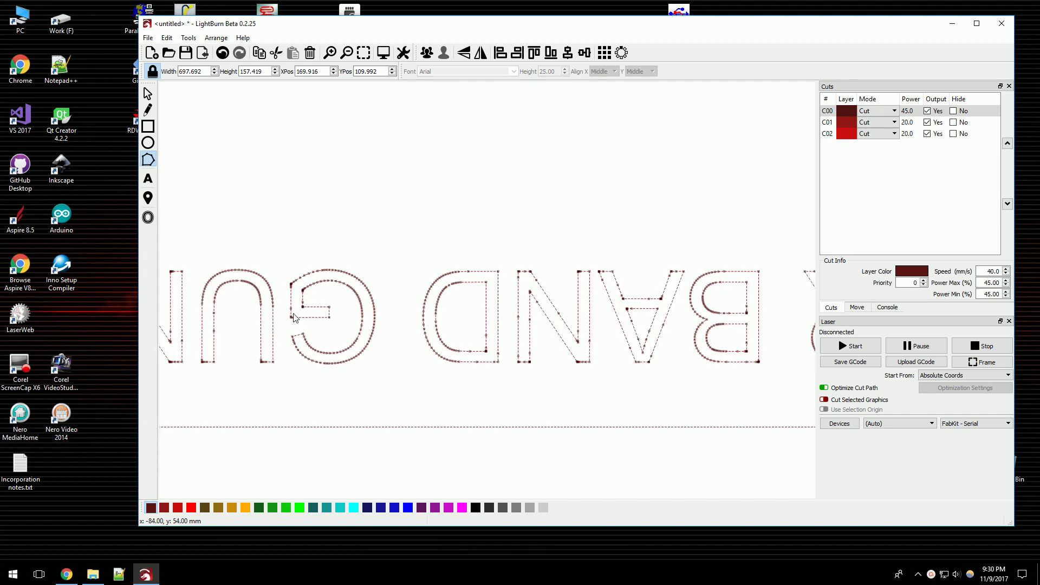
Step: Examine the node density in the mirrored RUBBER BAND GUN lettering and the surrounding outlines
{"action": "scroll", "coordinate": [293, 293], "scroll_direction": "up", "scroll_amount": 4}
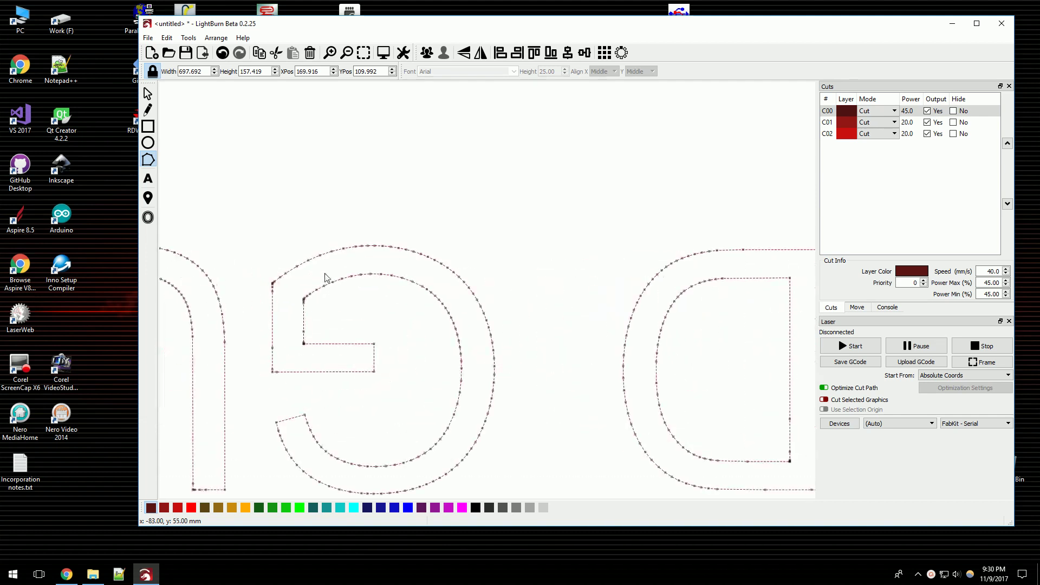
{"action": "scroll", "coordinate": [486, 328], "scroll_direction": "down", "scroll_amount": 2}
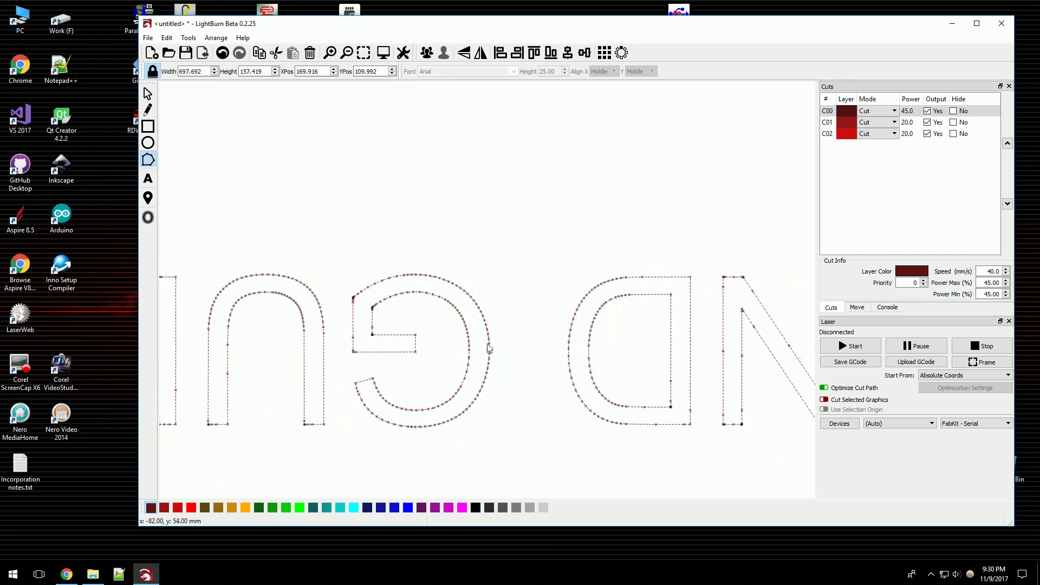
{"action": "scroll", "coordinate": [332, 325], "scroll_direction": "down", "scroll_amount": 4}
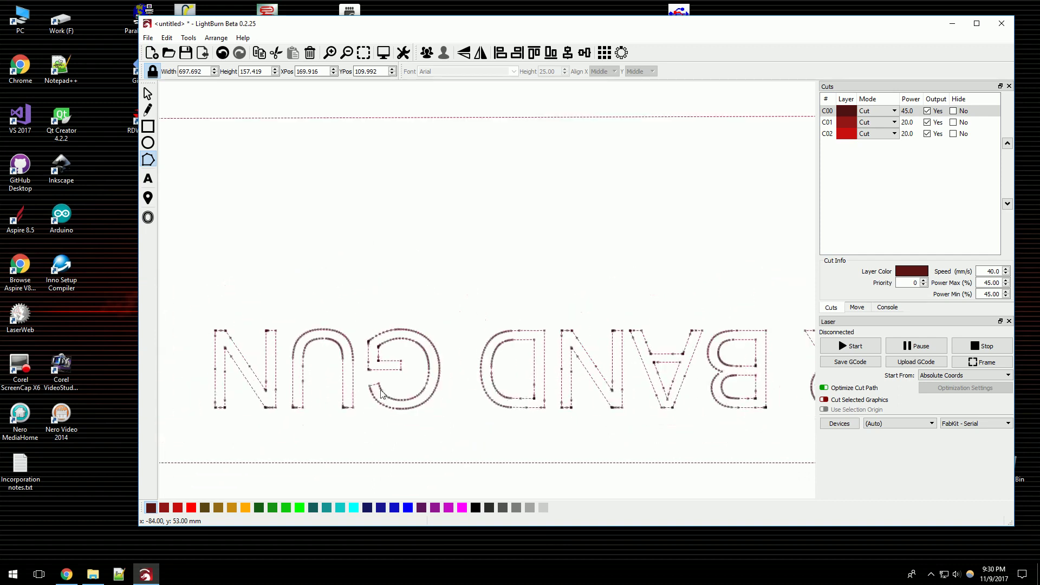
{"action": "scroll", "coordinate": [278, 317], "scroll_direction": "down", "scroll_amount": 5}
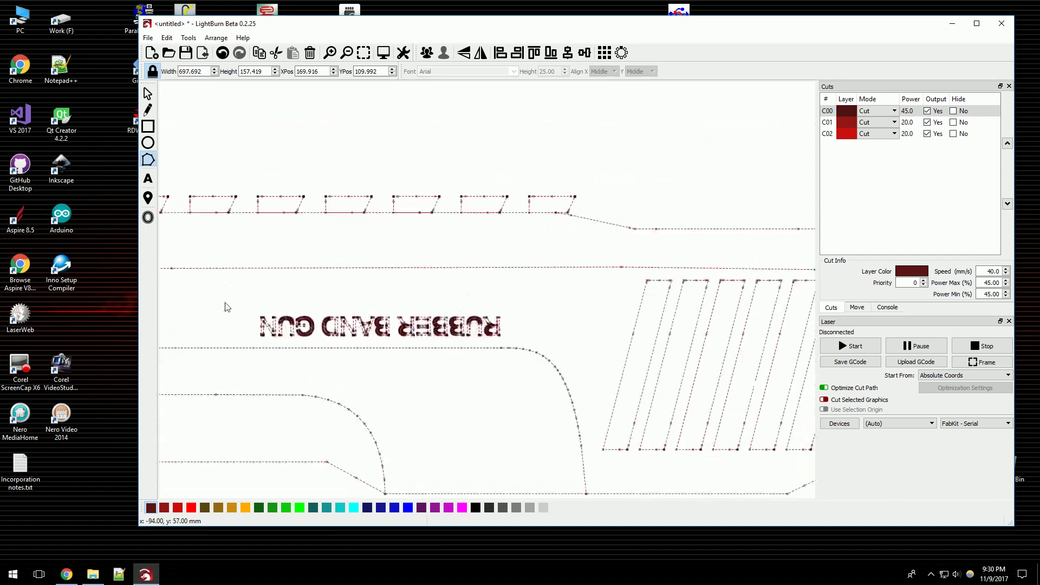
{"action": "scroll", "coordinate": [226, 307], "scroll_direction": "down", "scroll_amount": 6}
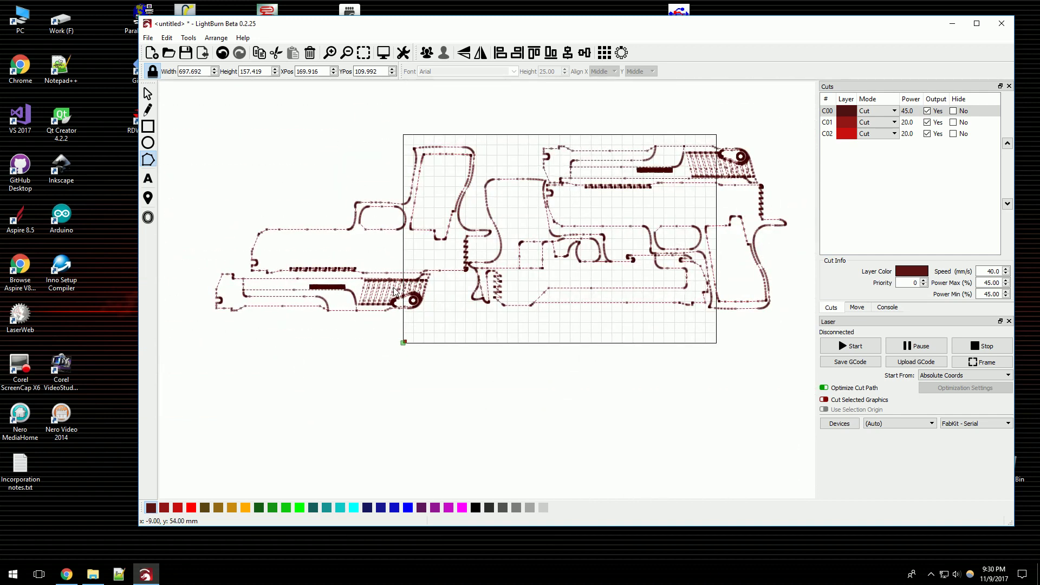
{"action": "scroll", "coordinate": [357, 242], "scroll_direction": "up", "scroll_amount": 4}
{"action": "scroll", "coordinate": [379, 239], "scroll_direction": "up", "scroll_amount": 3}
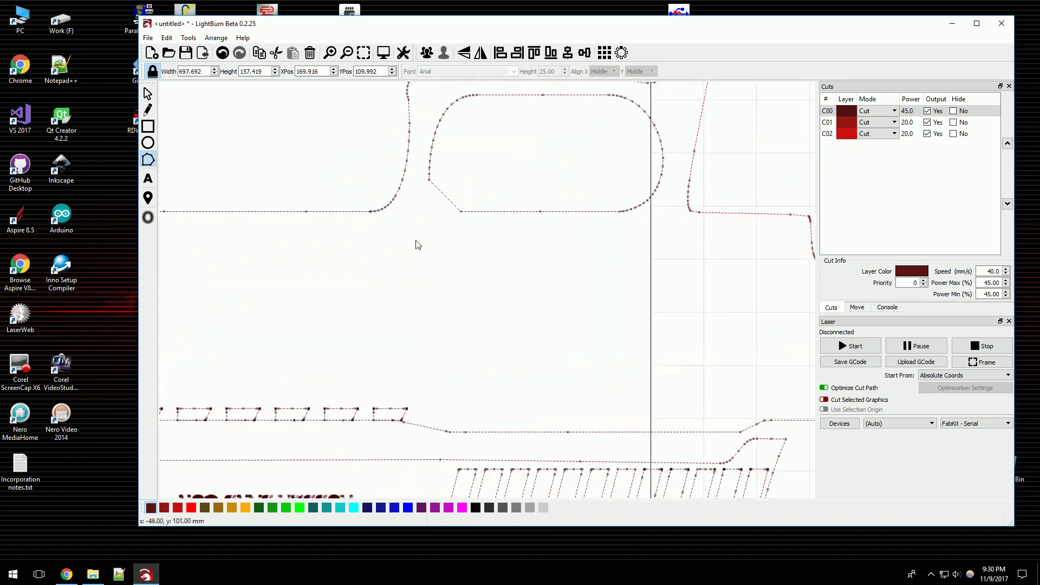
{"action": "scroll", "coordinate": [260, 309], "scroll_direction": "down", "scroll_amount": 2}
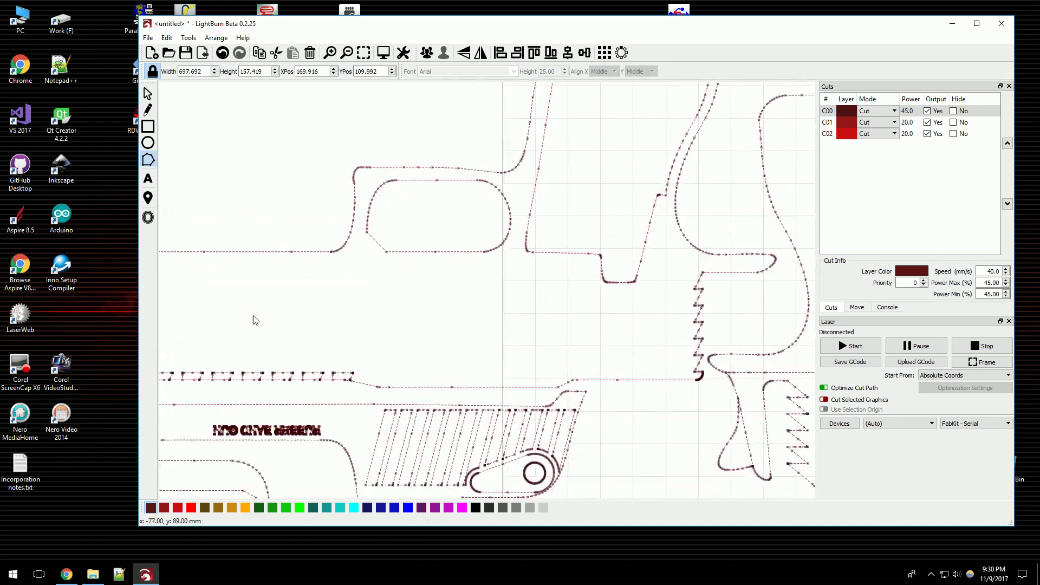
Step: Clear the current selection and reselect every shape in the drawing
{"action": "left_click", "coordinate": [702, 285]}
{"action": "left_click", "coordinate": [640, 270], "text": "shift"}
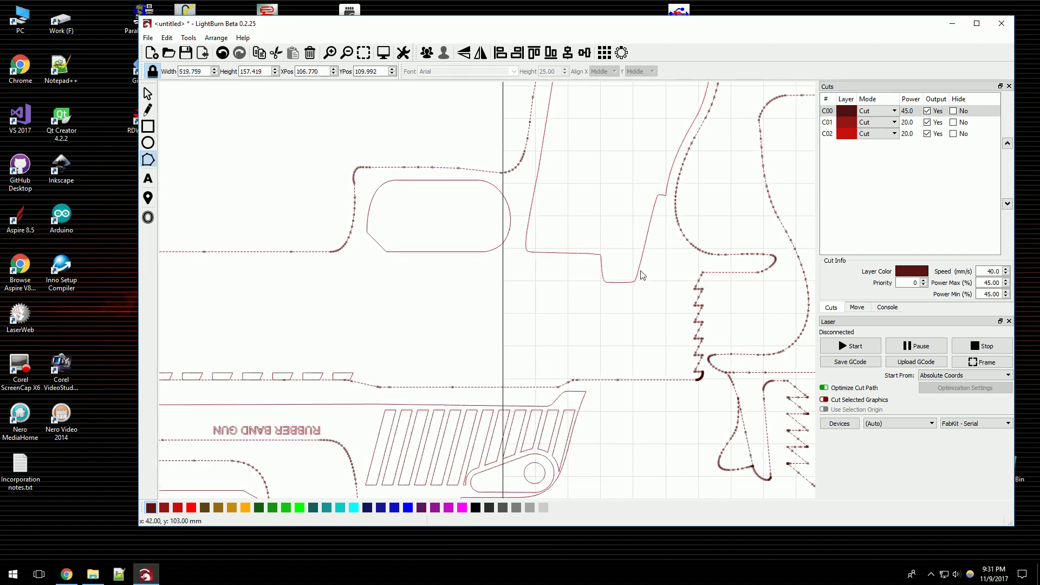
{"action": "left_click", "coordinate": [509, 288]}
{"action": "scroll", "coordinate": [521, 292], "scroll_direction": "down", "scroll_amount": 2}
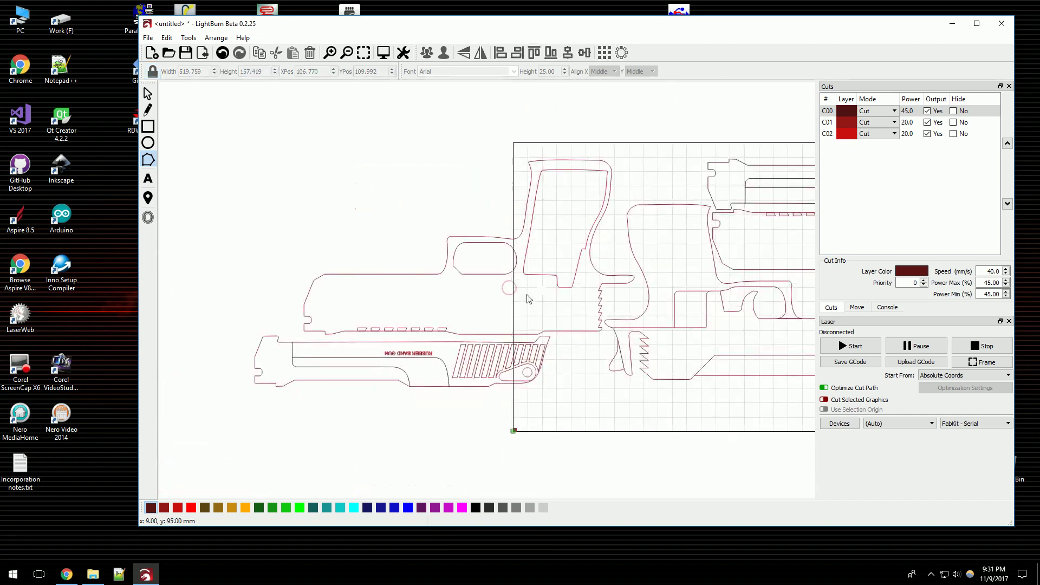
{"action": "key", "text": "ctrl+a"}
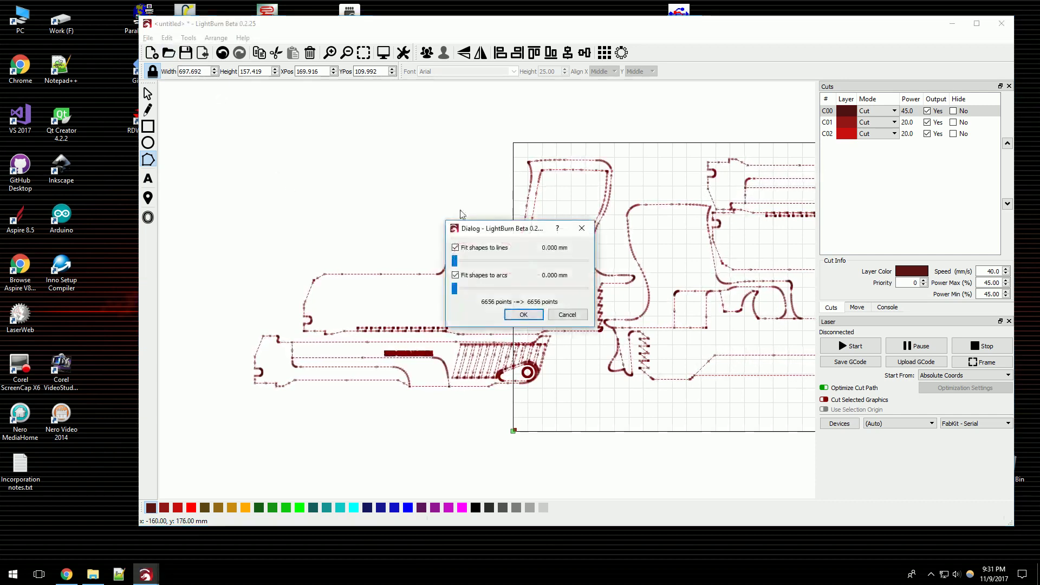
Step: Try optimizing the selected shapes with an arc-fitting tolerance of 0.008 mm
{"action": "left_click_drag", "start_coordinate": [503, 235], "coordinate": [164, 173]}
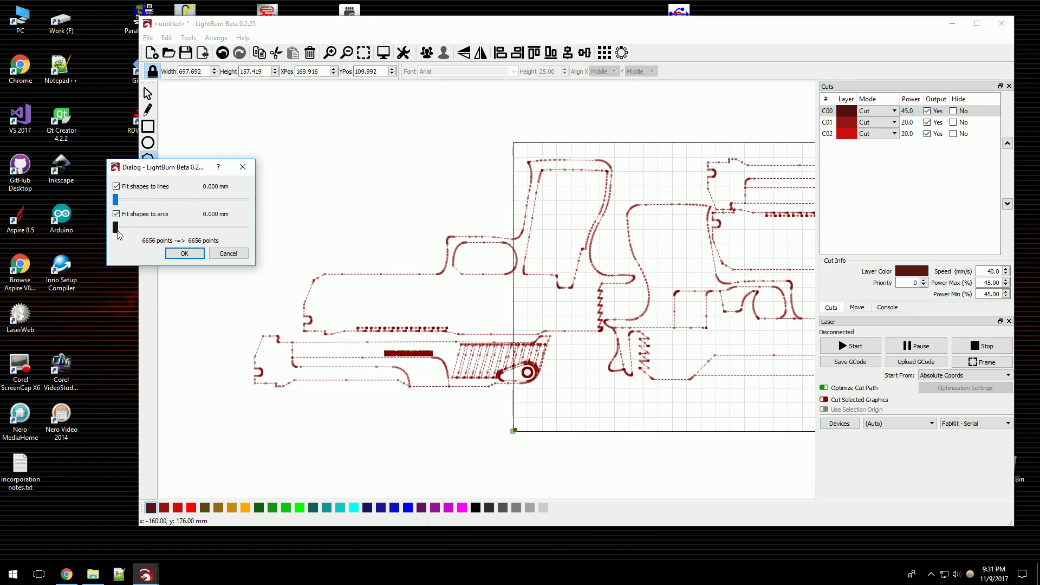
{"action": "mouse_move", "coordinate": [132, 233]}
{"action": "left_mouse_down"}
{"action": "mouse_move", "coordinate": [154, 234]}
{"action": "mouse_move", "coordinate": [127, 237]}
{"action": "left_mouse_up"}
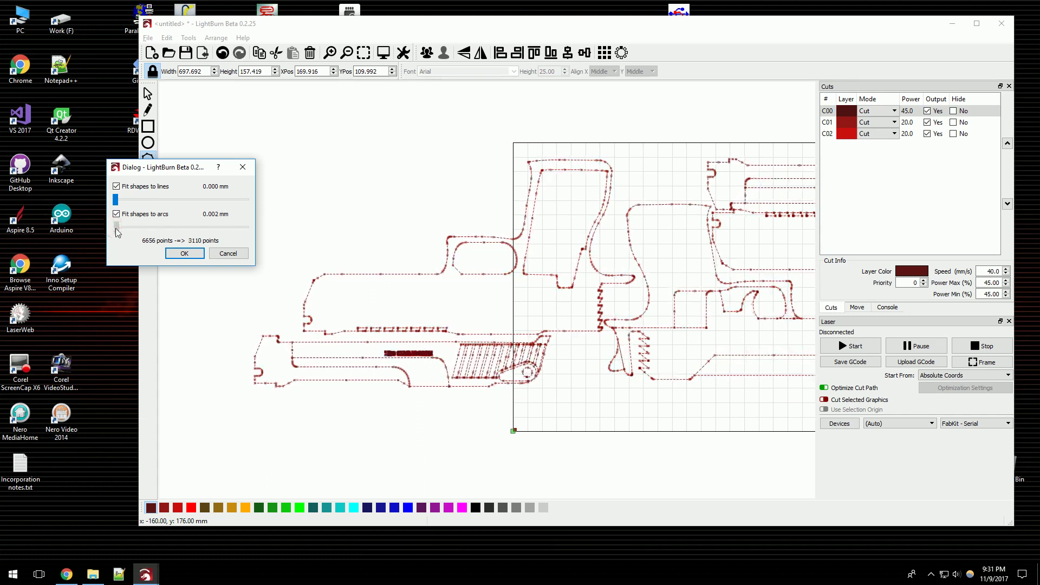
{"action": "left_click_drag", "start_coordinate": [120, 232], "coordinate": [119, 231]}
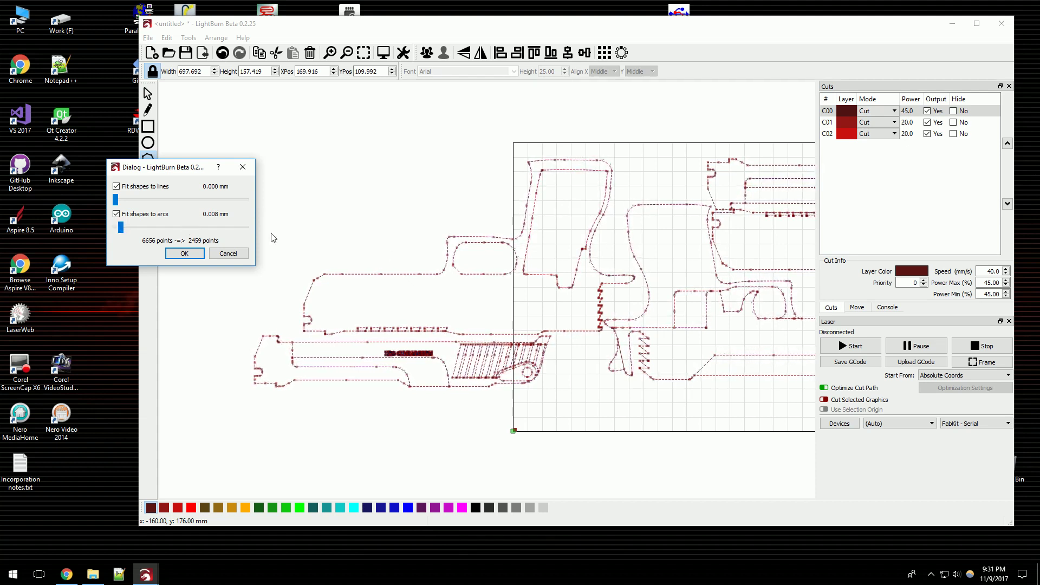
{"action": "left_click", "coordinate": [241, 254]}
Step: Optimize the selected shapes with a line-fitting tolerance of 0.002 mm and an arc-fitting tolerance of 0.004 mm
{"action": "scroll", "coordinate": [536, 363], "scroll_direction": "up", "scroll_amount": 6}
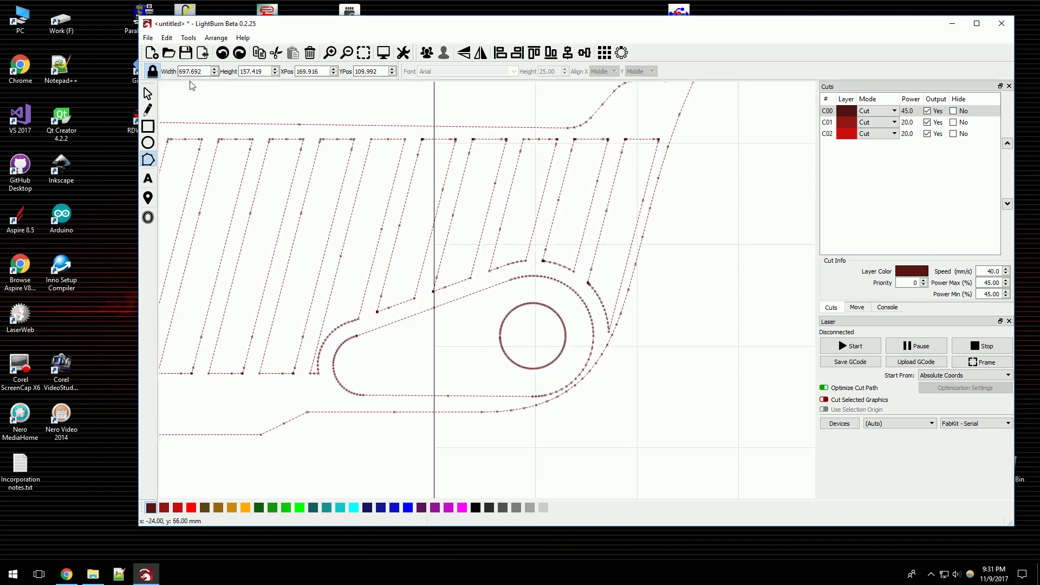
{"action": "key", "text": "alt+shift+o"}
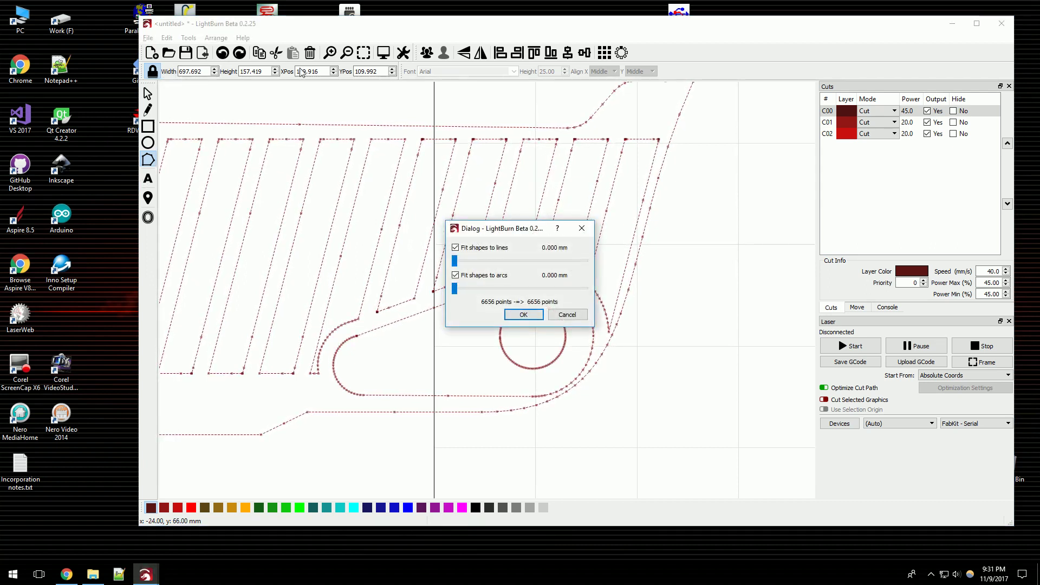
{"action": "left_click_drag", "start_coordinate": [515, 231], "coordinate": [767, 230]}
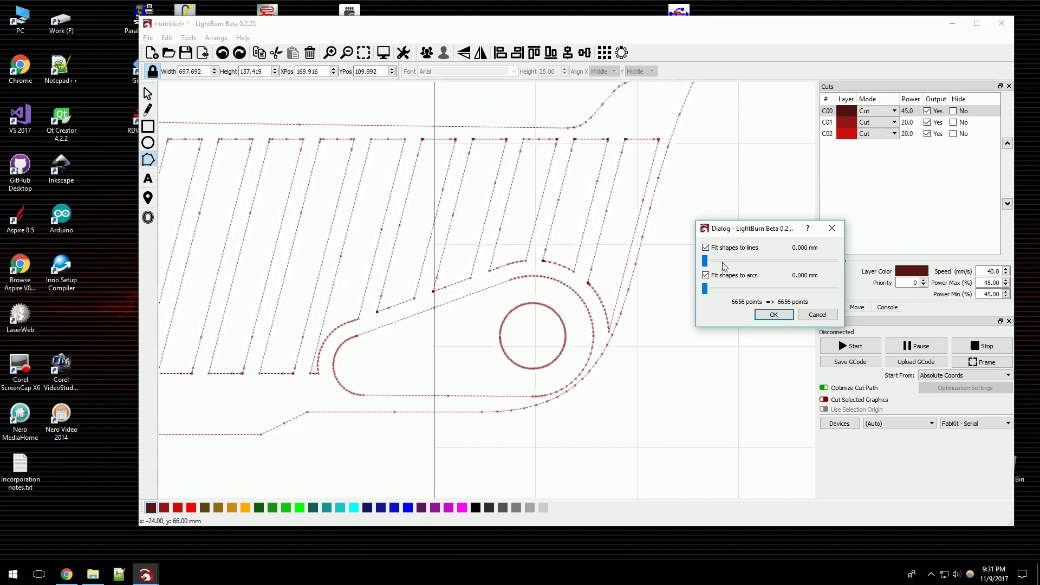
{"action": "left_click_drag", "start_coordinate": [705, 261], "coordinate": [708, 261]}
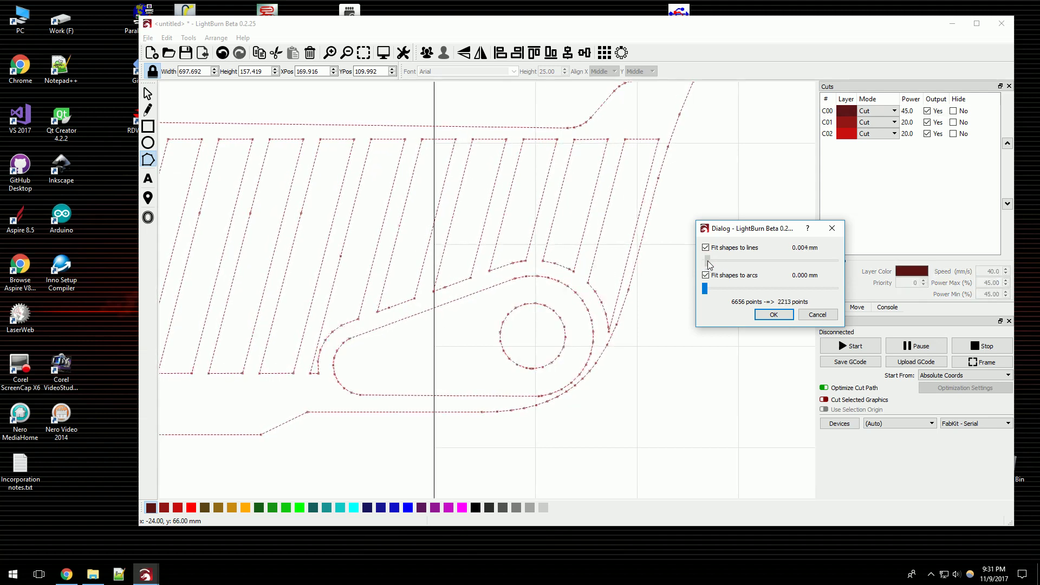
{"action": "left_click_drag", "start_coordinate": [707, 261], "coordinate": [705, 261]}
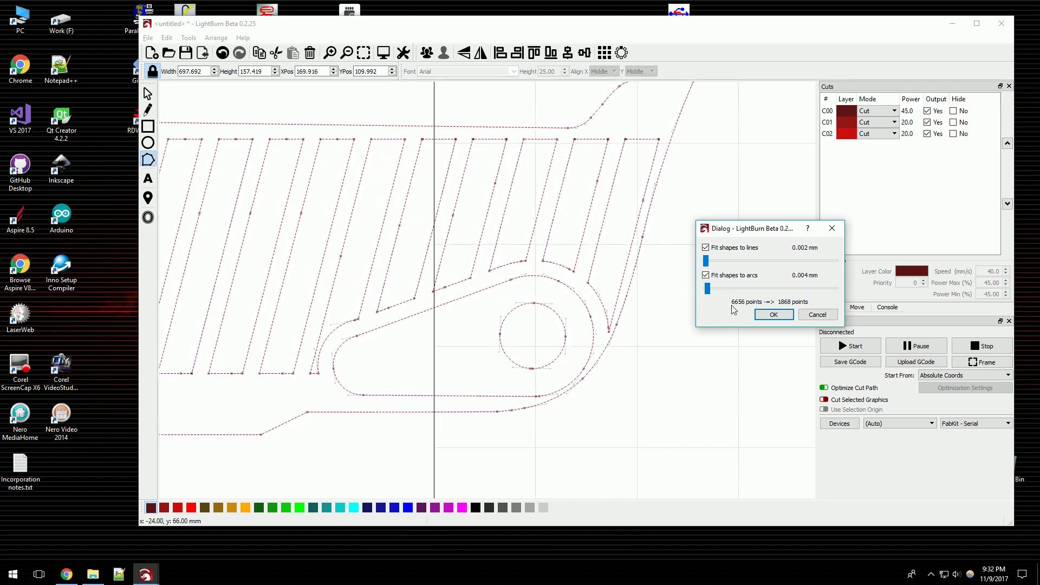
{"action": "left_click", "coordinate": [773, 315]}
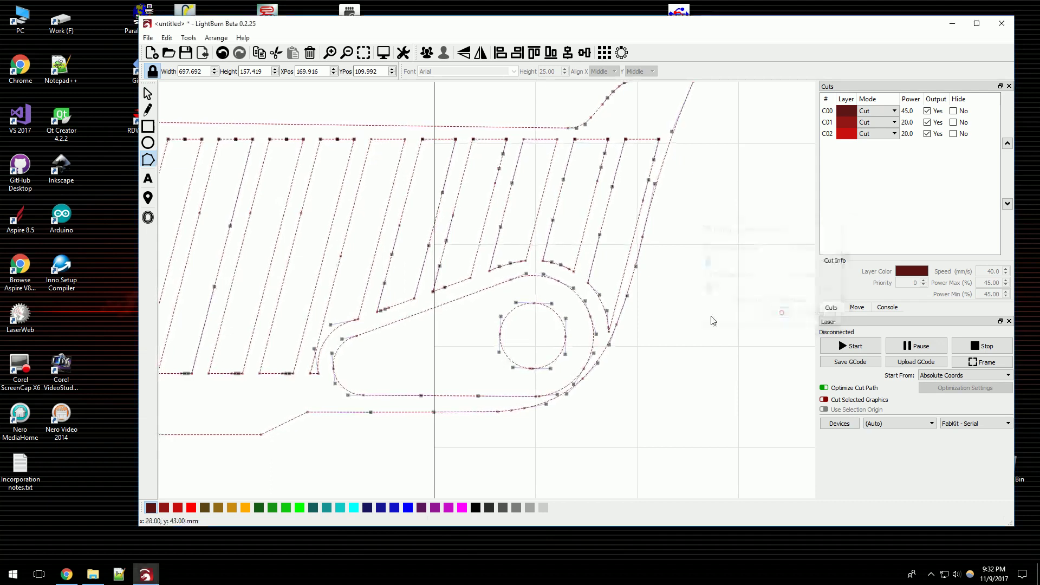
Step: Leave node editing and select the mirrored RUBBER BAND GUN lettering on the gun's slide
{"action": "scroll", "coordinate": [673, 320], "scroll_direction": "down", "scroll_amount": 4}
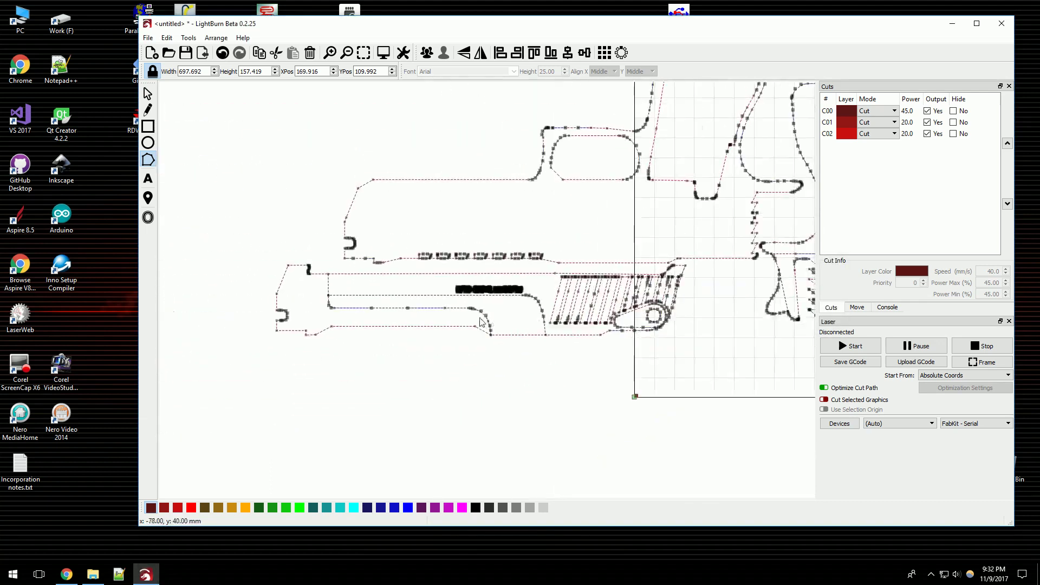
{"action": "scroll", "coordinate": [666, 310], "scroll_direction": "up", "scroll_amount": 5}
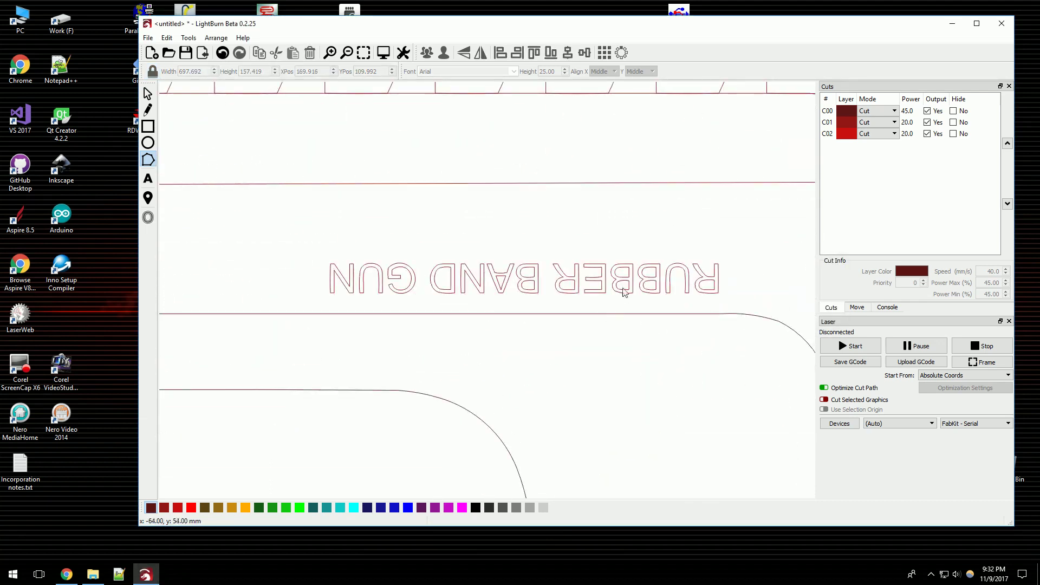
{"action": "scroll", "coordinate": [449, 265], "scroll_direction": "down", "scroll_amount": 1}
{"action": "scroll", "coordinate": [459, 287], "scroll_direction": "down", "scroll_amount": 1}
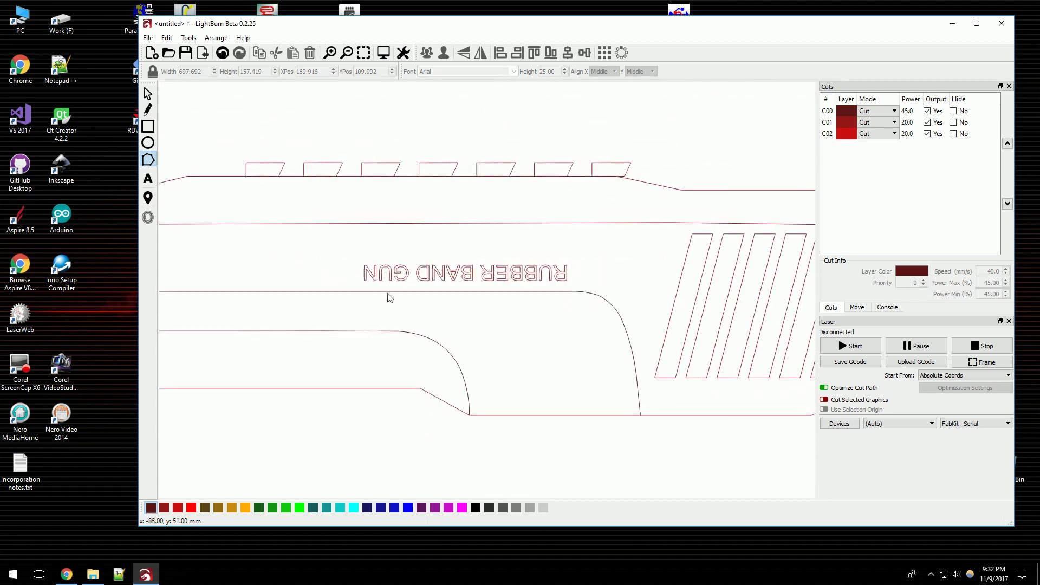
{"action": "key", "text": "Escape"}
{"action": "left_click_drag", "start_coordinate": [349, 251], "coordinate": [588, 298]}
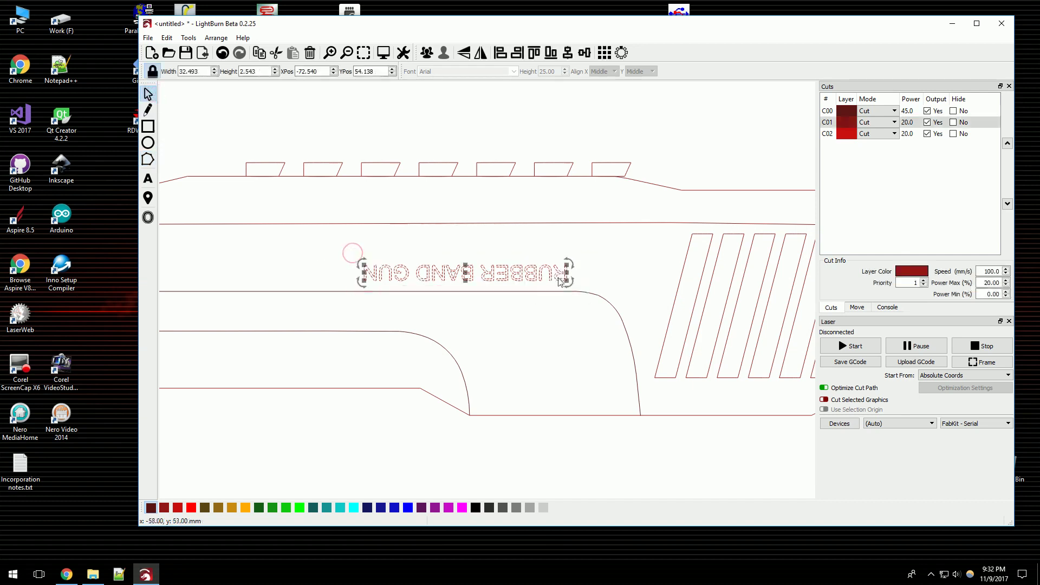
Step: Examine the selected mirrored lettering and its place among the other gun parts
{"action": "scroll", "coordinate": [566, 271], "scroll_direction": "up", "scroll_amount": 1}
{"action": "scroll", "coordinate": [566, 271], "scroll_direction": "down", "scroll_amount": 3}
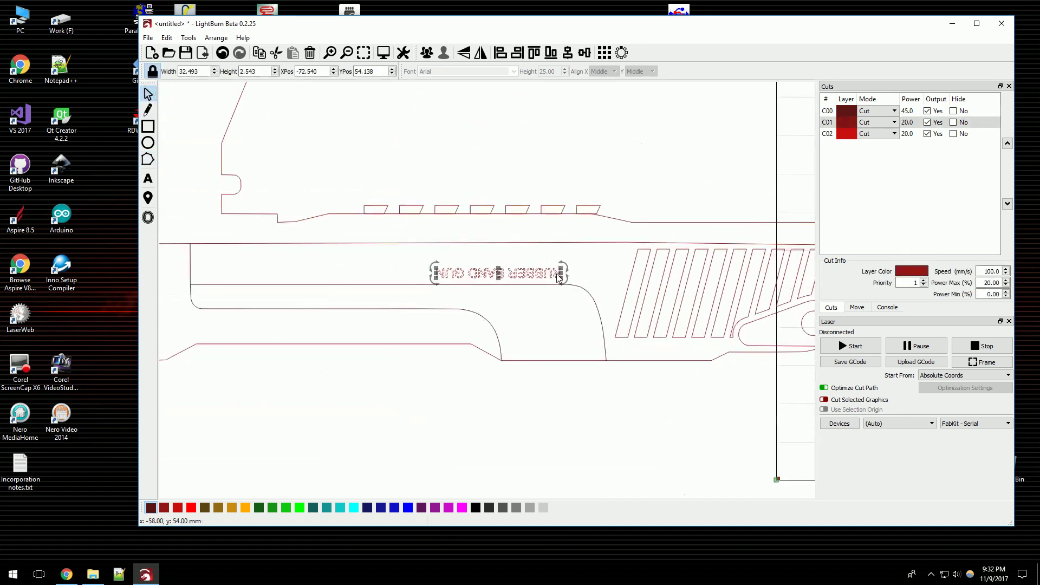
{"action": "scroll", "coordinate": [566, 237], "scroll_direction": "down", "scroll_amount": 5}
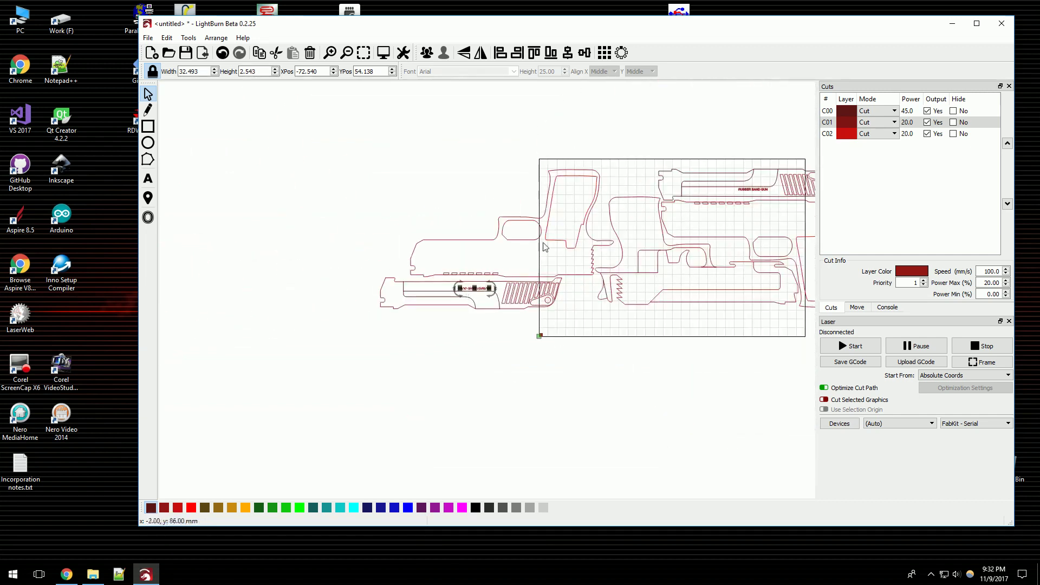
{"action": "scroll", "coordinate": [480, 278], "scroll_direction": "up", "scroll_amount": 6}
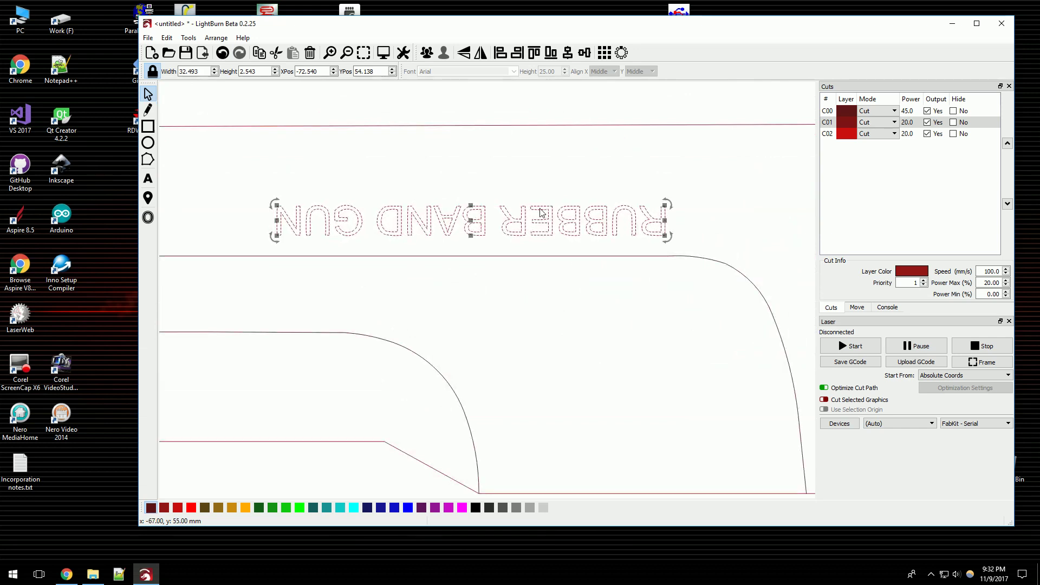
{"action": "scroll", "coordinate": [426, 303], "scroll_direction": "down", "scroll_amount": 6}
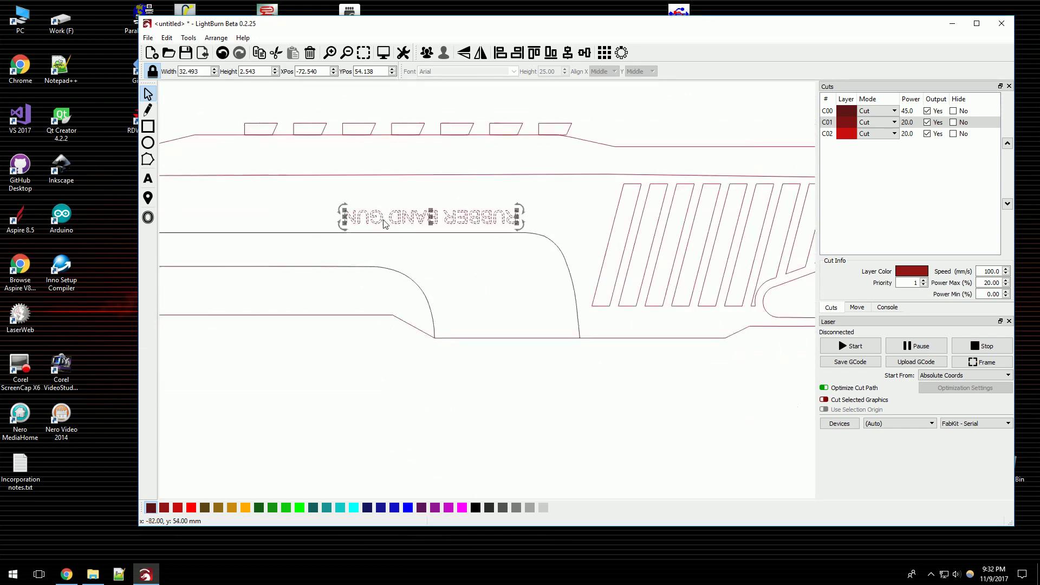
{"action": "scroll", "coordinate": [487, 288], "scroll_direction": "down", "scroll_amount": 1}
{"action": "scroll", "coordinate": [337, 231], "scroll_direction": "up", "scroll_amount": 6}
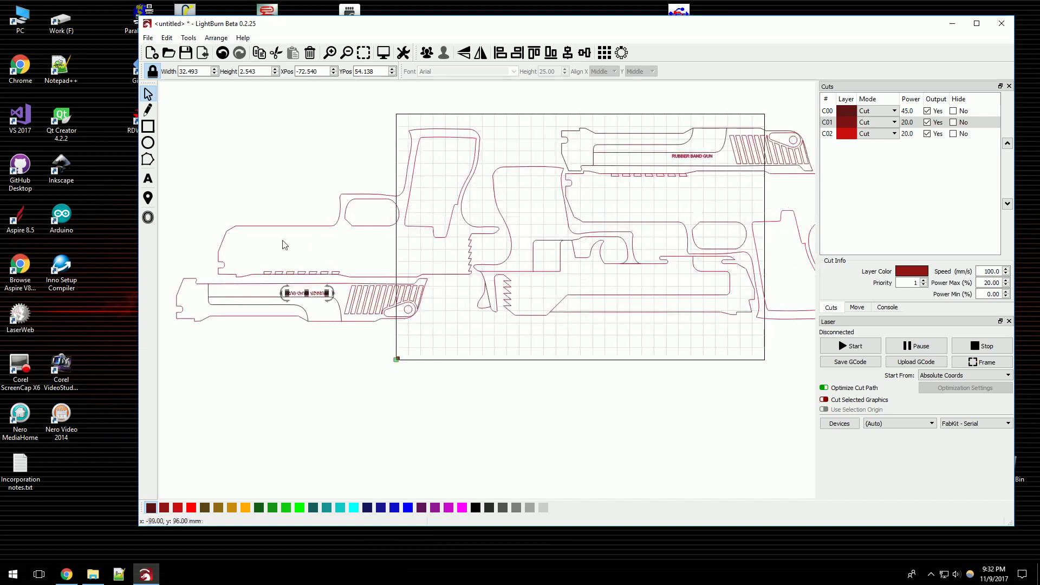
{"action": "scroll", "coordinate": [393, 313], "scroll_direction": "up", "scroll_amount": 3}
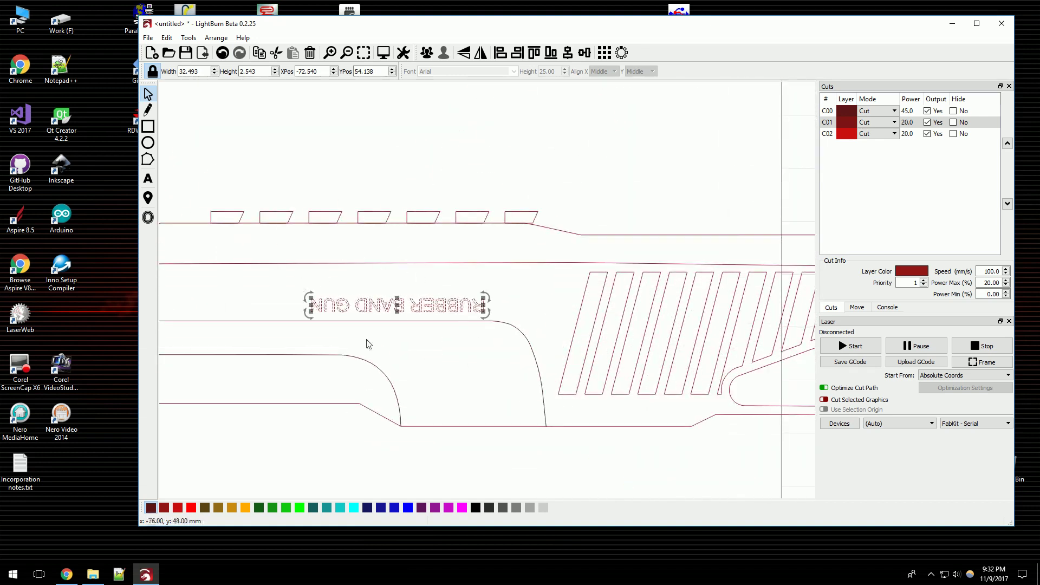
Step: Start a new empty project, discarding the unsaved changes to the rubber band gun drawing
{"action": "scroll", "coordinate": [495, 349], "scroll_direction": "down", "scroll_amount": 2}
{"action": "scroll", "coordinate": [398, 323], "scroll_direction": "down", "scroll_amount": 5}
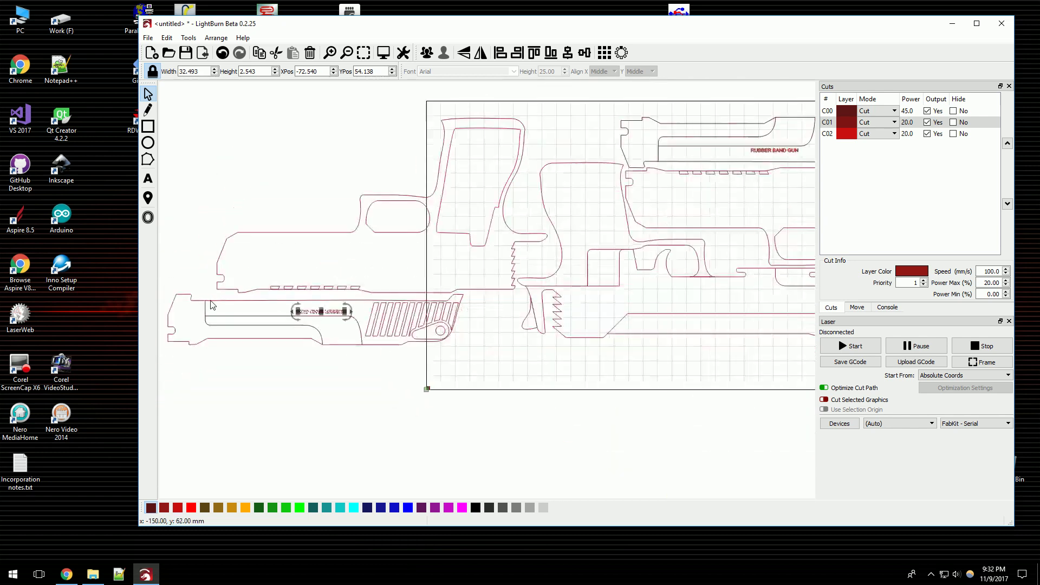
{"action": "scroll", "coordinate": [447, 281], "scroll_direction": "down", "scroll_amount": 2}
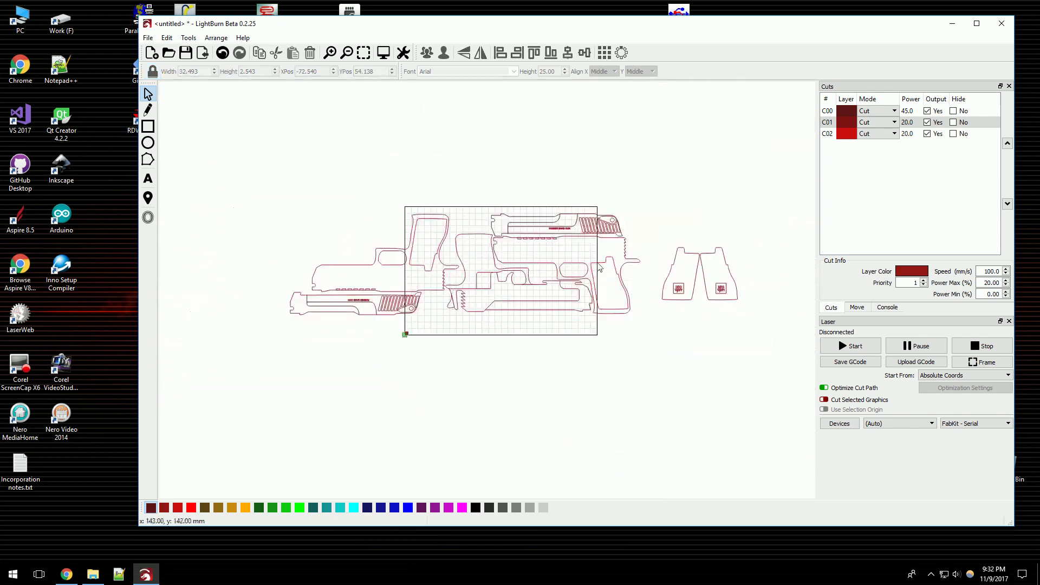
{"action": "scroll", "coordinate": [694, 265], "scroll_direction": "up", "scroll_amount": 6}
{"action": "scroll", "coordinate": [621, 231], "scroll_direction": "down", "scroll_amount": 5}
{"action": "scroll", "coordinate": [619, 233], "scroll_direction": "down", "scroll_amount": 2}
{"action": "key", "text": "alt+F4"}
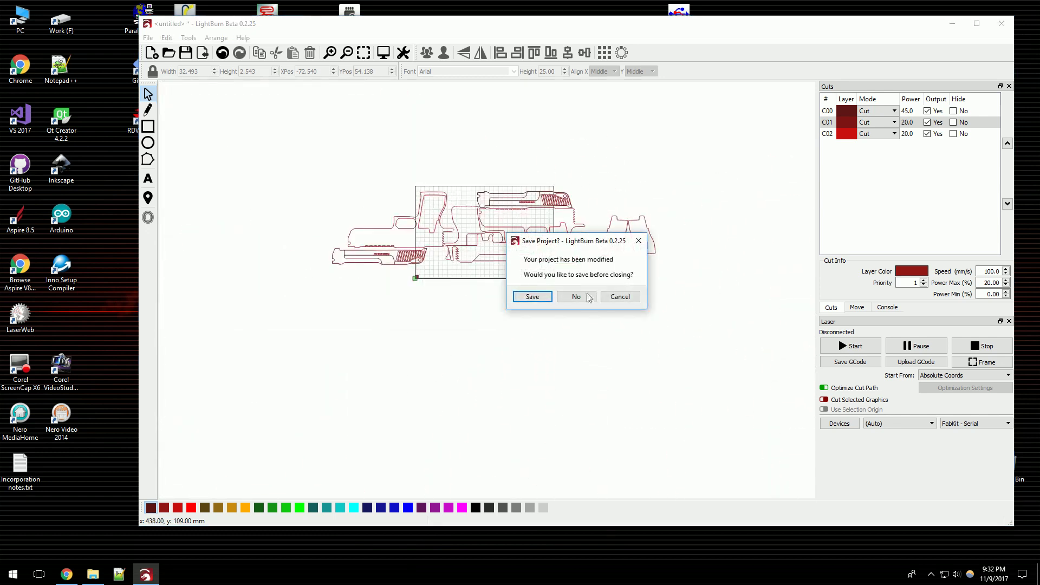
{"action": "left_click", "coordinate": [581, 299]}
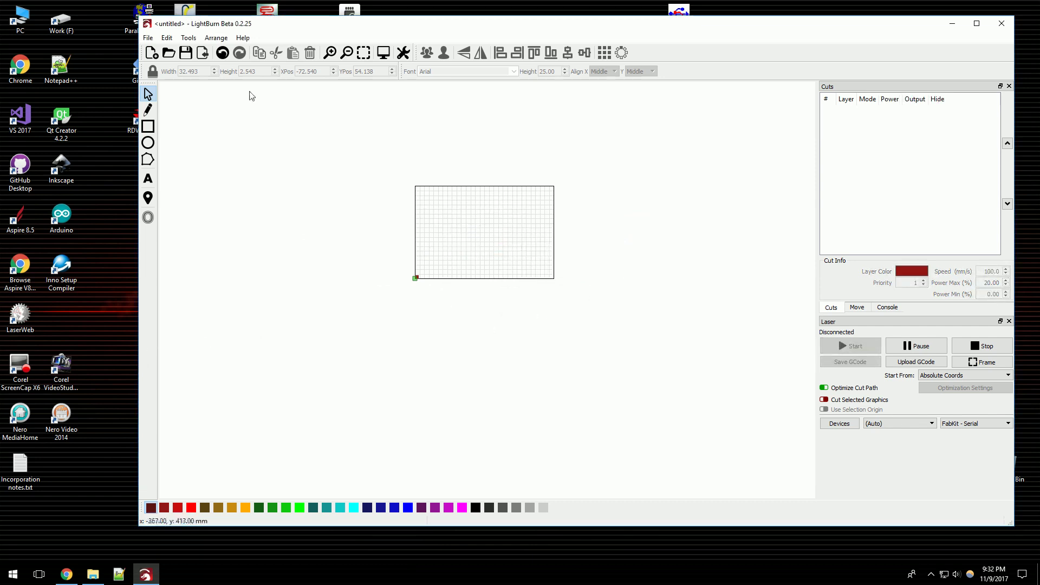
{"action": "left_click", "coordinate": [166, 37]}
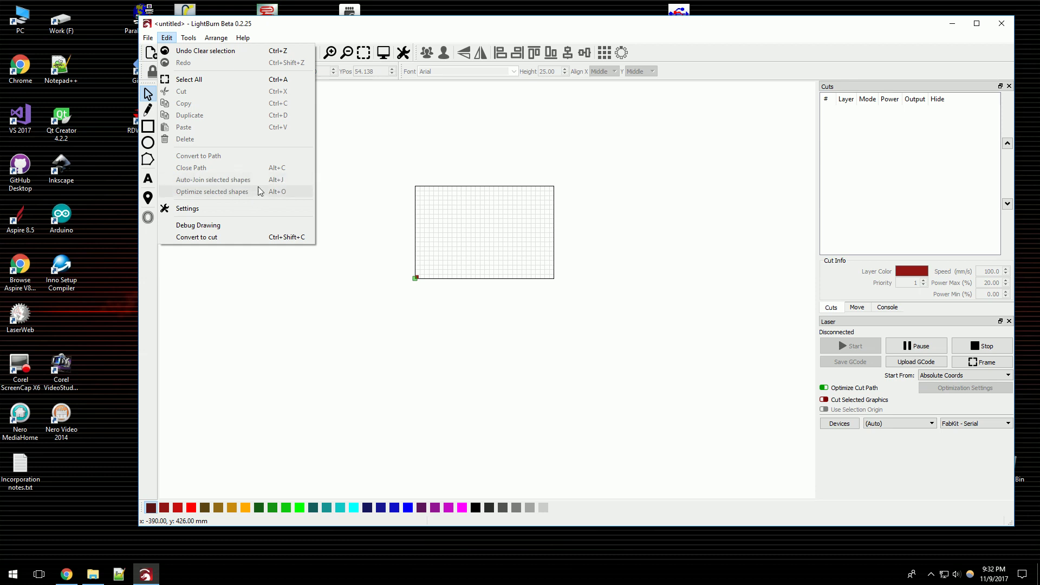
{"action": "left_click", "coordinate": [438, 353]}
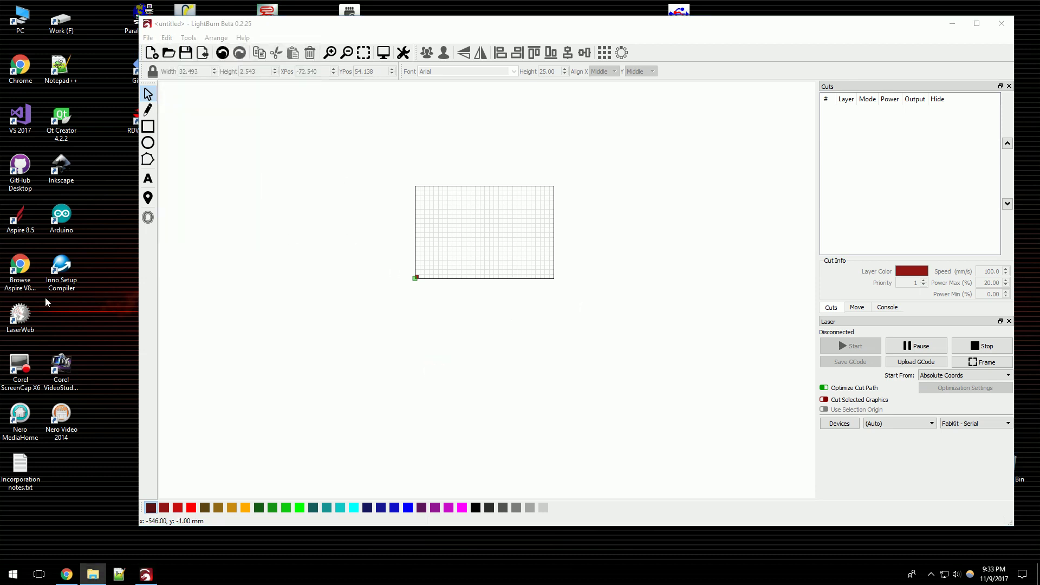
Step: Import the round floral ornament file into the workspace and select it
{"action": "left_click_drag", "start_coordinate": [44, 297], "coordinate": [471, 251]}
{"action": "scroll", "coordinate": [462, 225], "scroll_direction": "up", "scroll_amount": 8}
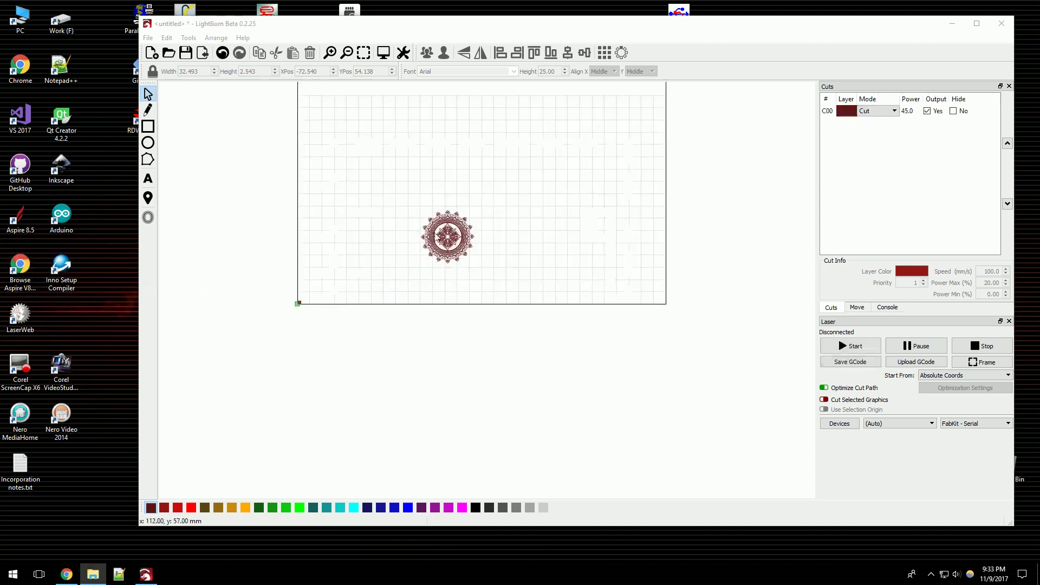
{"action": "scroll", "coordinate": [460, 260], "scroll_direction": "up", "scroll_amount": 1}
{"action": "scroll", "coordinate": [453, 376], "scroll_direction": "down", "scroll_amount": 4}
{"action": "scroll", "coordinate": [459, 291], "scroll_direction": "up", "scroll_amount": 4}
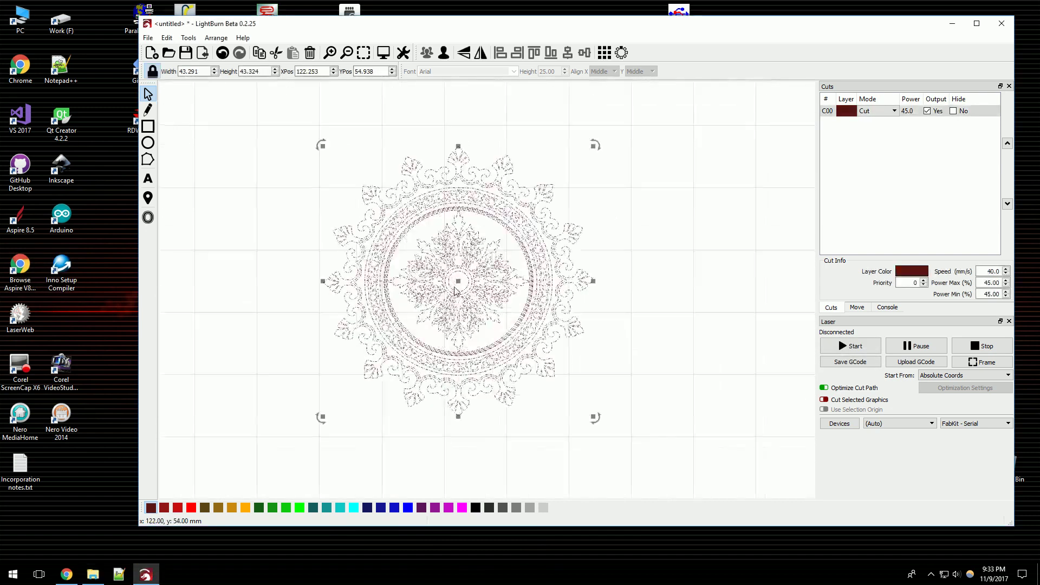
Step: Ungroup the round ornament and display the nodes of all its shapes
{"action": "key", "text": "ctrl+u"}
{"action": "scroll", "coordinate": [536, 257], "scroll_direction": "up", "scroll_amount": 3}
{"action": "scroll", "coordinate": [582, 260], "scroll_direction": "down", "scroll_amount": 2}
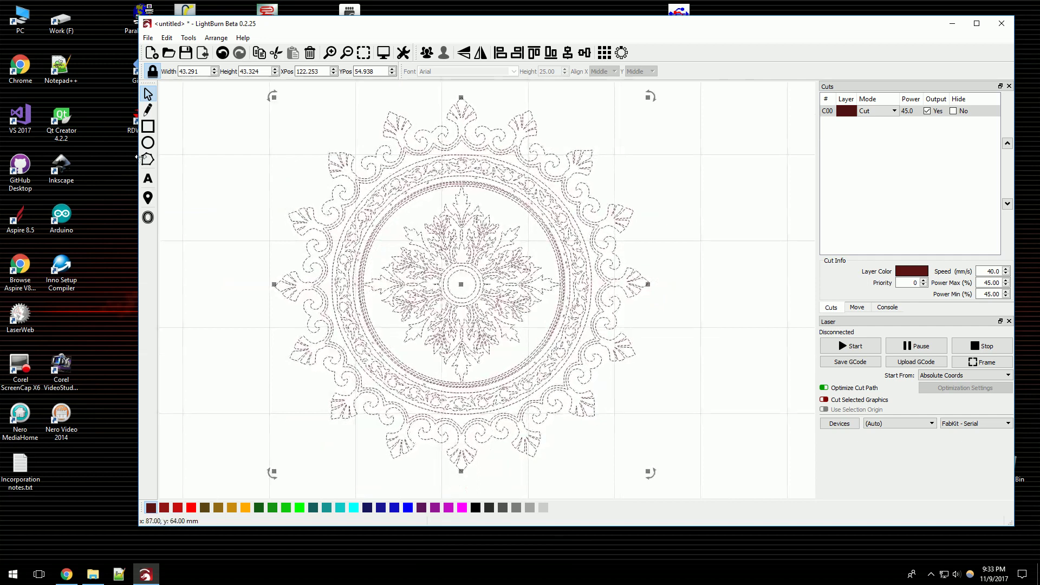
{"action": "left_click", "coordinate": [148, 160]}
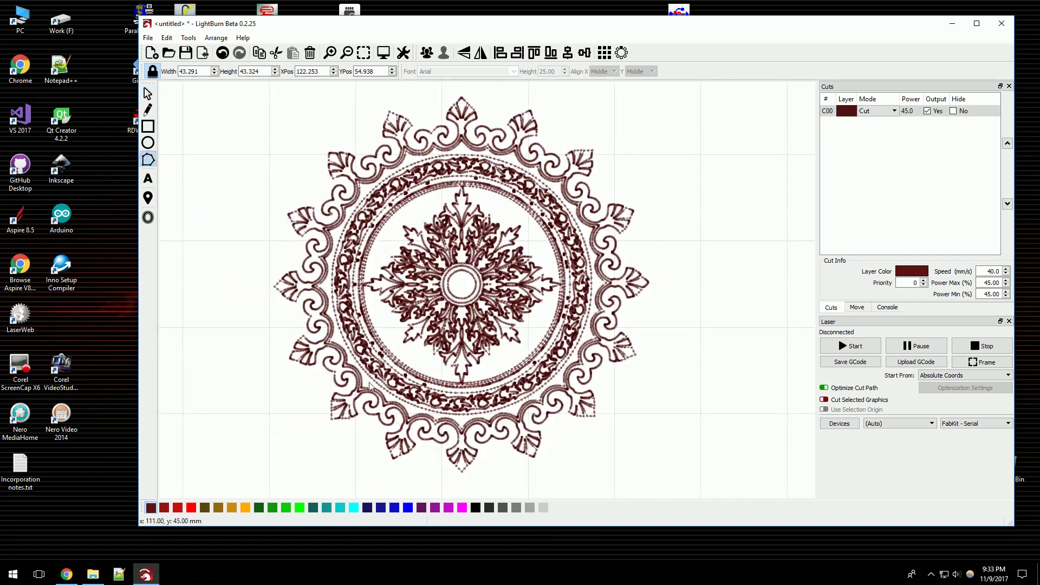
Step: Start optimizing the ornament's selected shapes and try a line-fitting tolerance of 0.200 mm
{"action": "left_click", "coordinate": [167, 38]}
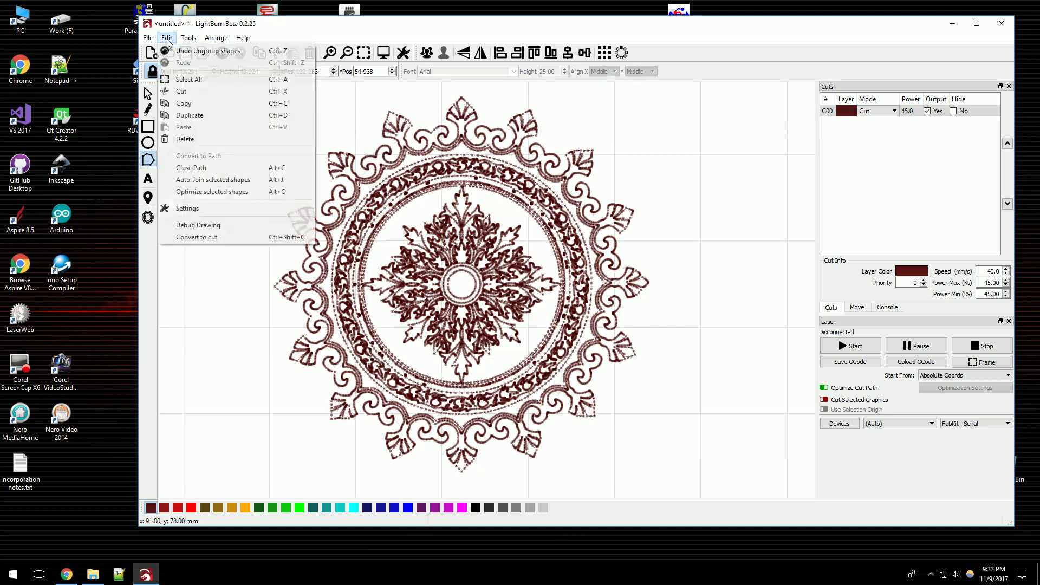
{"action": "left_click", "coordinate": [210, 191]}
{"action": "left_click_drag", "start_coordinate": [500, 230], "coordinate": [780, 200]}
{"action": "left_click_drag", "start_coordinate": [736, 264], "coordinate": [879, 276]}
{"action": "left_click_drag", "start_coordinate": [732, 277], "coordinate": [869, 241]}
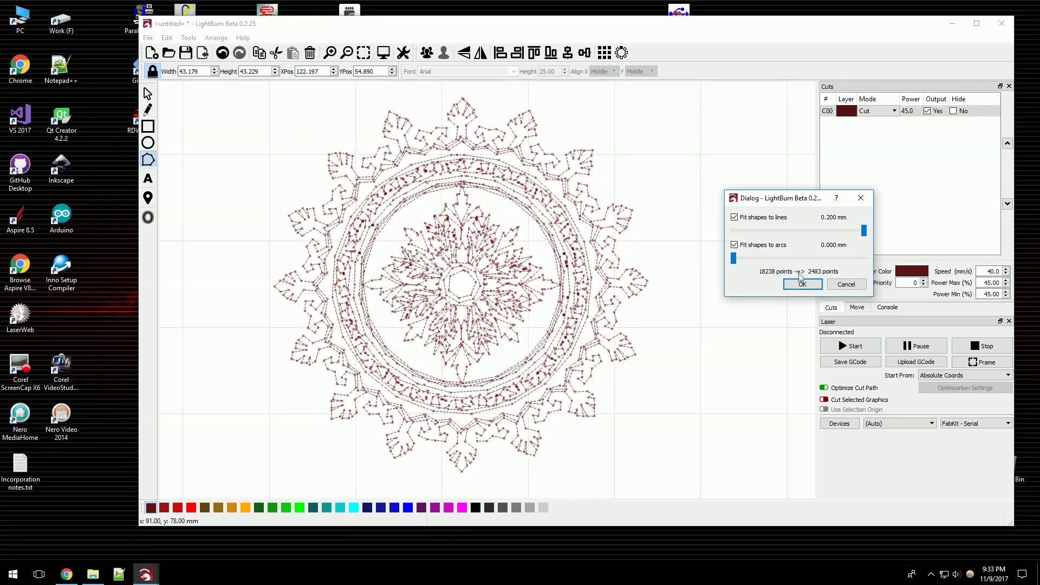
Step: Optimize the ornament's shapes with a line-fitting tolerance of 0.008 mm and an arc-fitting tolerance of 0.004 mm
{"action": "left_click_drag", "start_coordinate": [865, 234], "coordinate": [733, 233]}
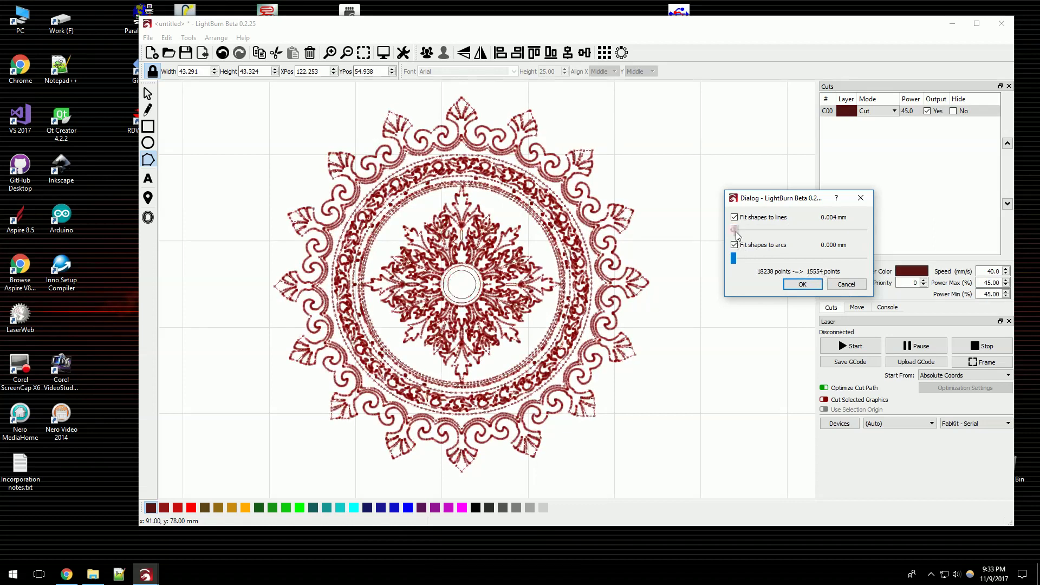
{"action": "left_click_drag", "start_coordinate": [737, 234], "coordinate": [740, 236]}
{"action": "left_click_drag", "start_coordinate": [740, 234], "coordinate": [738, 262]}
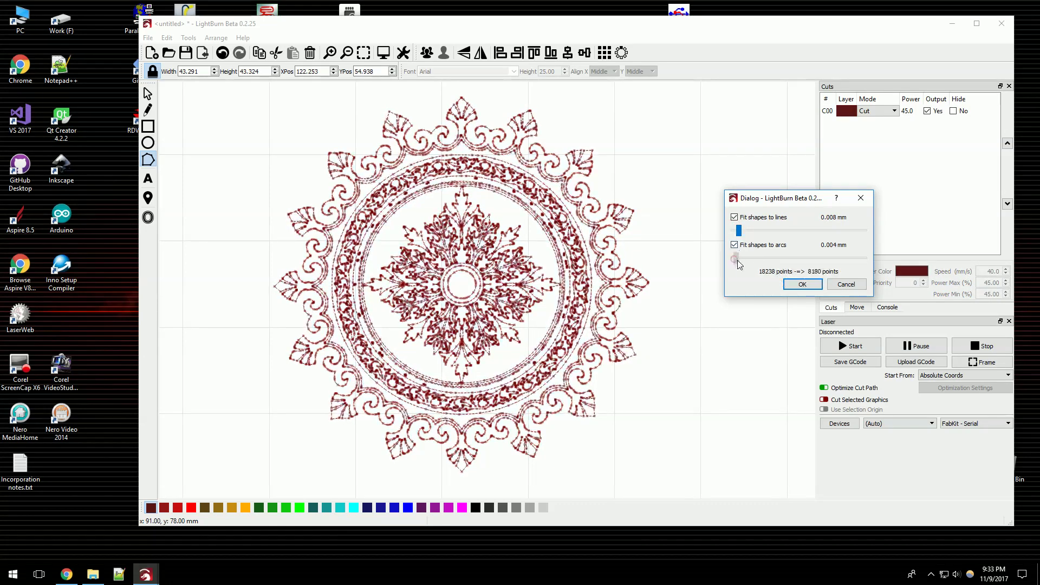
{"action": "left_click", "coordinate": [803, 285]}
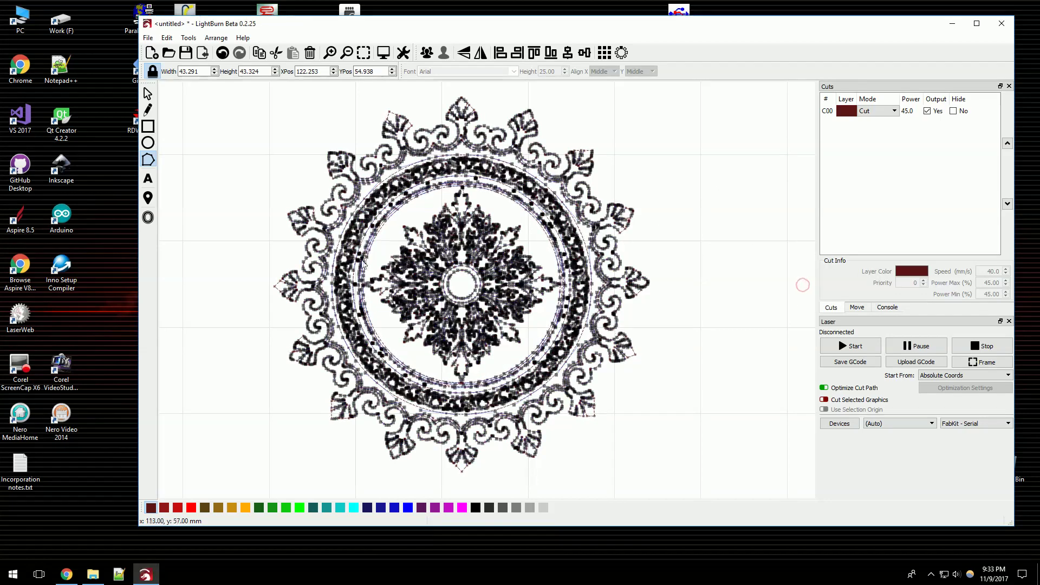
Step: Inspect the optimized ornament's curves up close, then delete the whole ornament
{"action": "scroll", "coordinate": [522, 302], "scroll_direction": "up", "scroll_amount": 8}
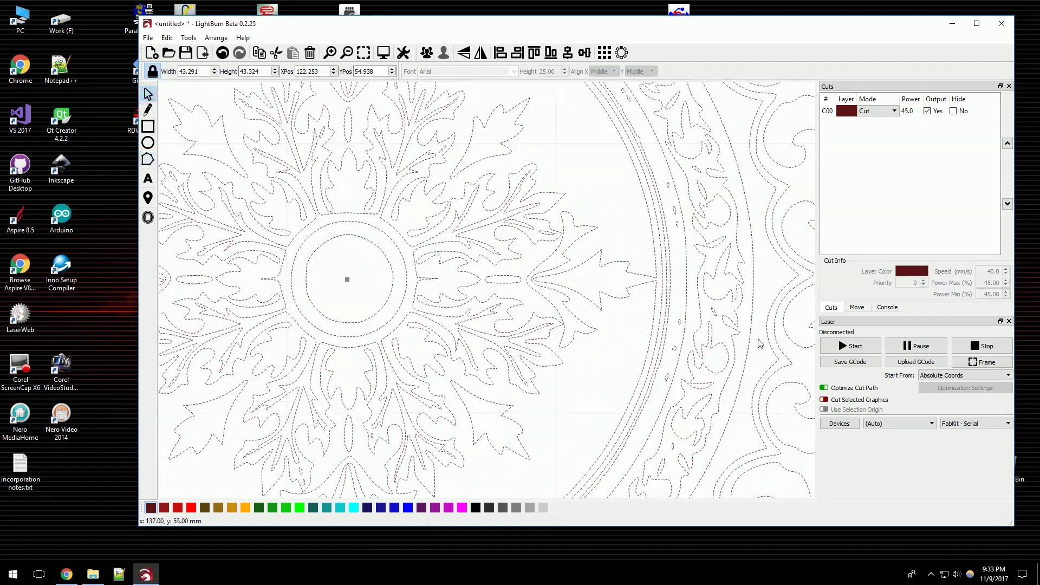
{"action": "scroll", "coordinate": [699, 308], "scroll_direction": "down", "scroll_amount": 5}
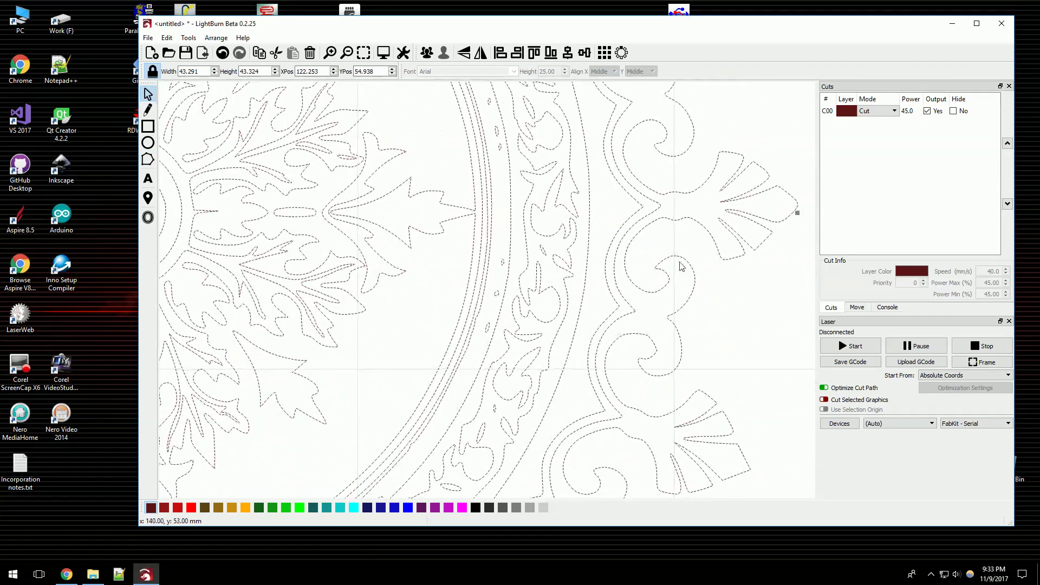
{"action": "scroll", "coordinate": [703, 268], "scroll_direction": "down", "scroll_amount": 5}
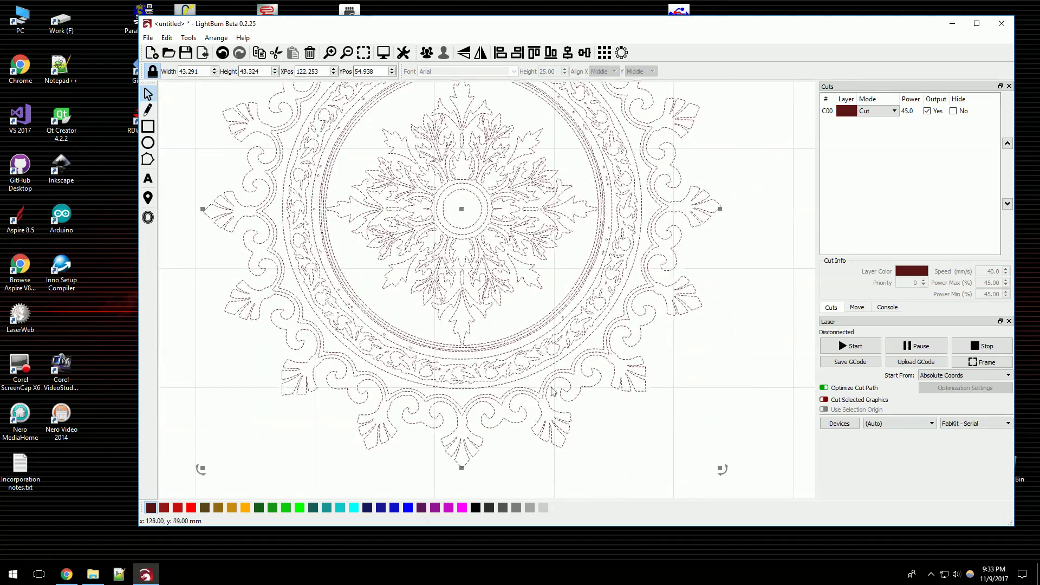
{"action": "scroll", "coordinate": [567, 346], "scroll_direction": "down", "scroll_amount": 4}
{"action": "left_click", "coordinate": [632, 265]}
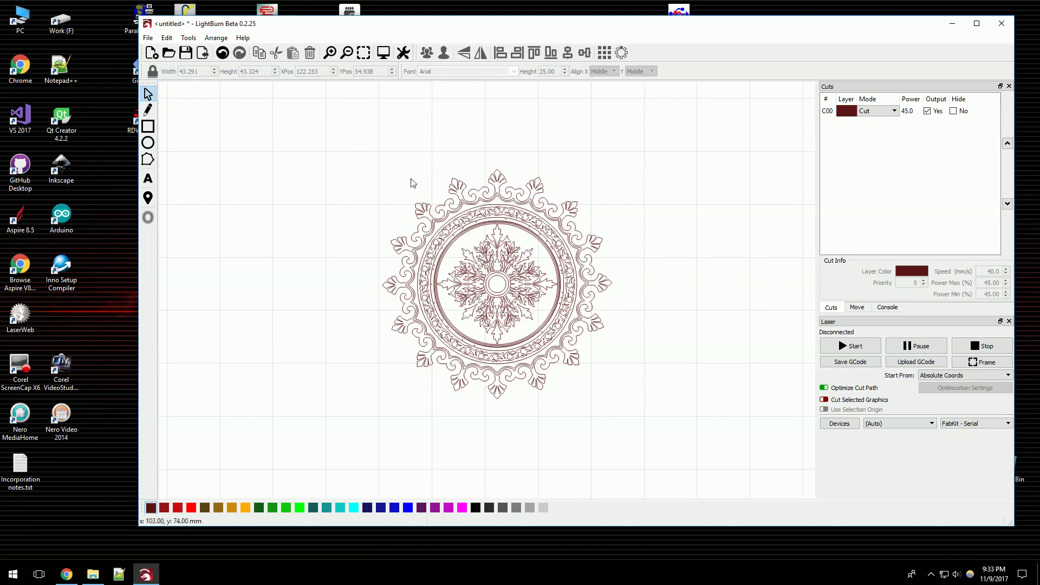
{"action": "left_click_drag", "start_coordinate": [336, 142], "coordinate": [724, 457]}
{"action": "key", "text": "Delete"}
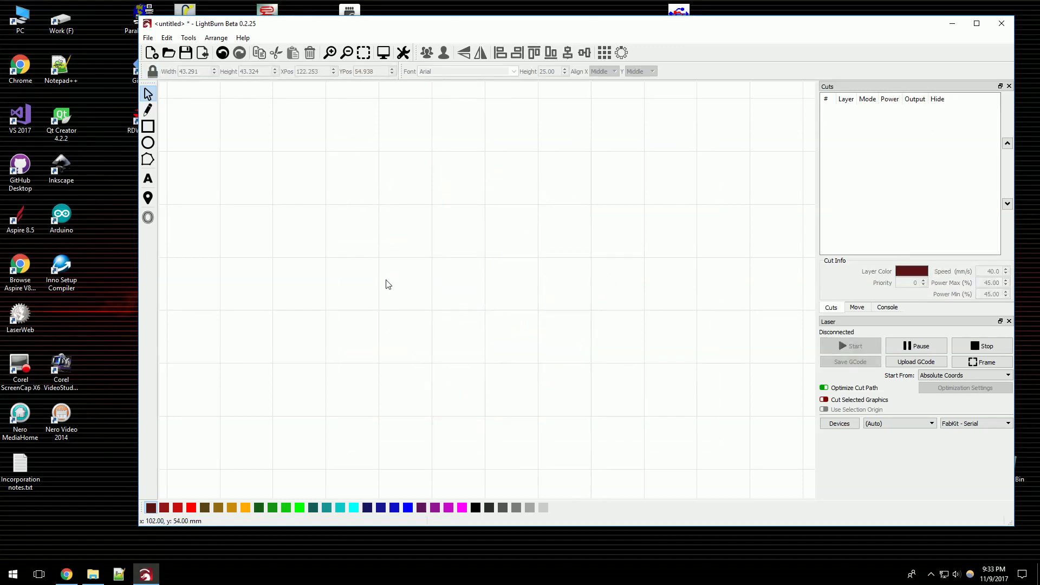
Step: Draw a circle about 30 mm in diameter and display its nodes
{"action": "left_click", "coordinate": [149, 146]}
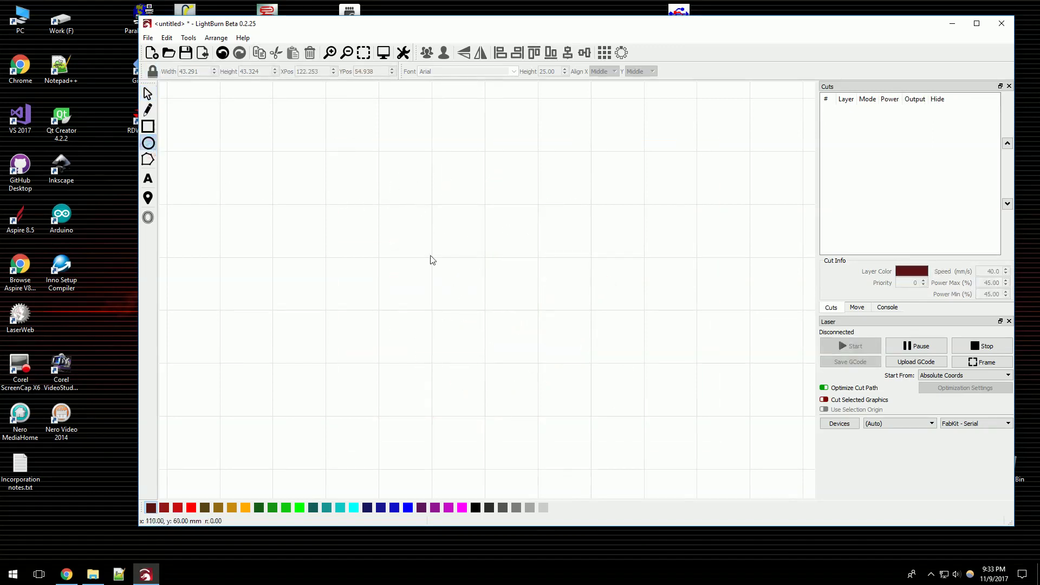
{"action": "left_click_drag", "start_coordinate": [480, 297], "coordinate": [512, 331]}
{"action": "left_click", "coordinate": [149, 95]}
{"action": "left_click", "coordinate": [148, 95]}
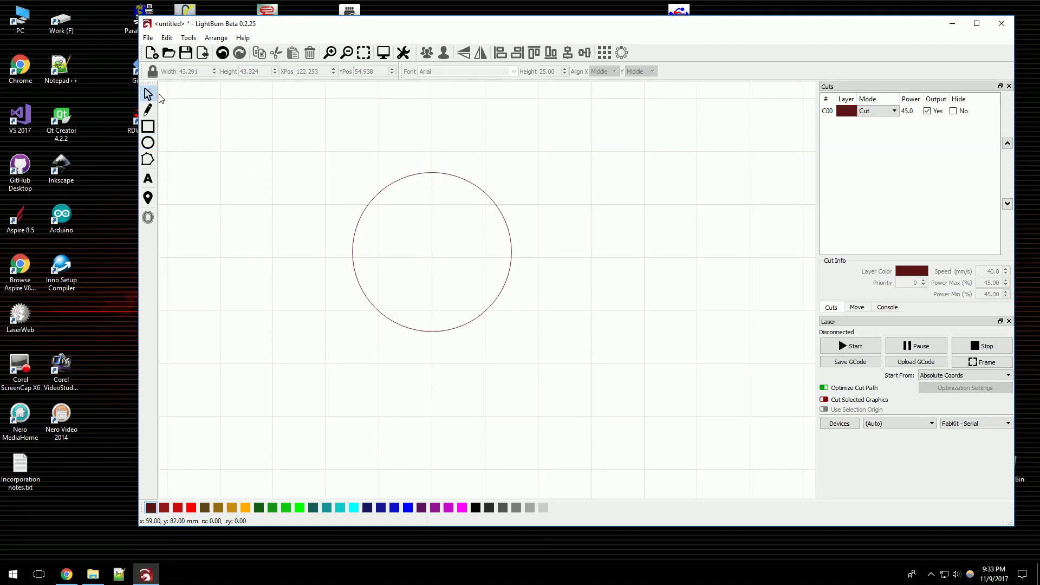
{"action": "left_click", "coordinate": [442, 174]}
{"action": "left_click", "coordinate": [148, 159]}
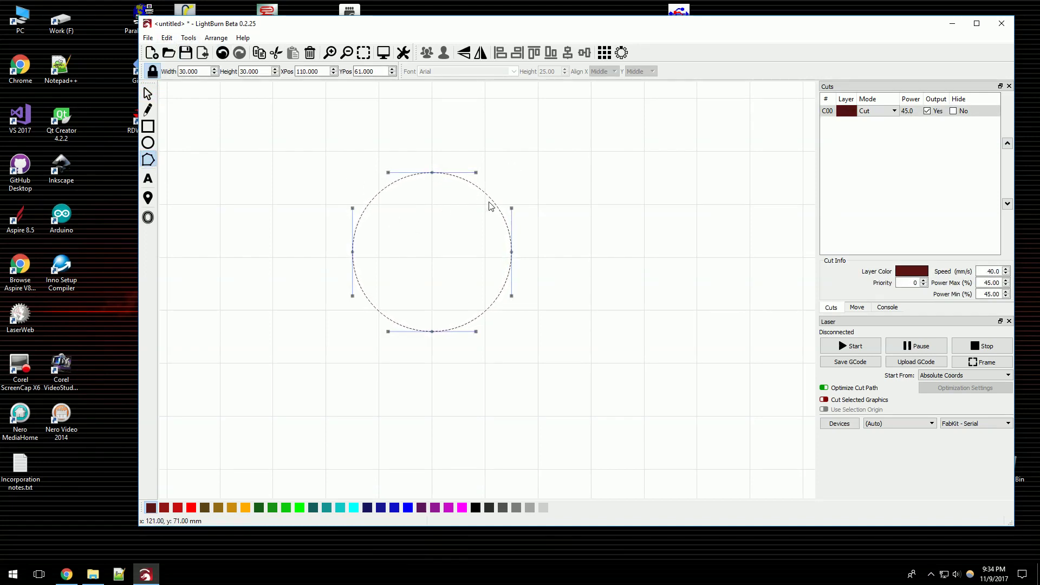
Step: Duplicate the circle with the copy 20 mm to its left, and select the right-hand circle
{"action": "key", "text": "ctrl+d"}
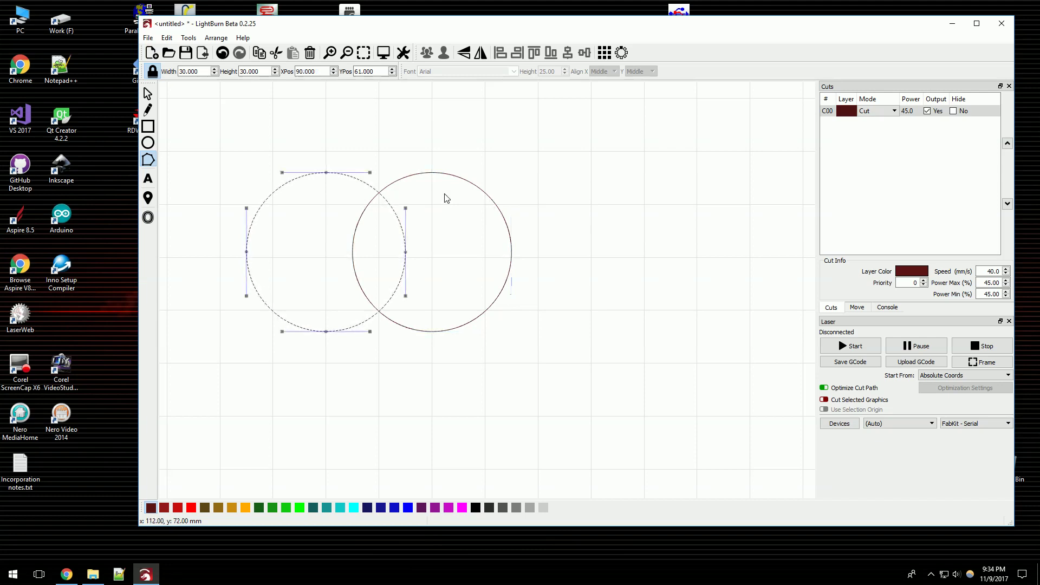
{"action": "key", "text": "Escape"}
{"action": "left_click", "coordinate": [483, 190]}
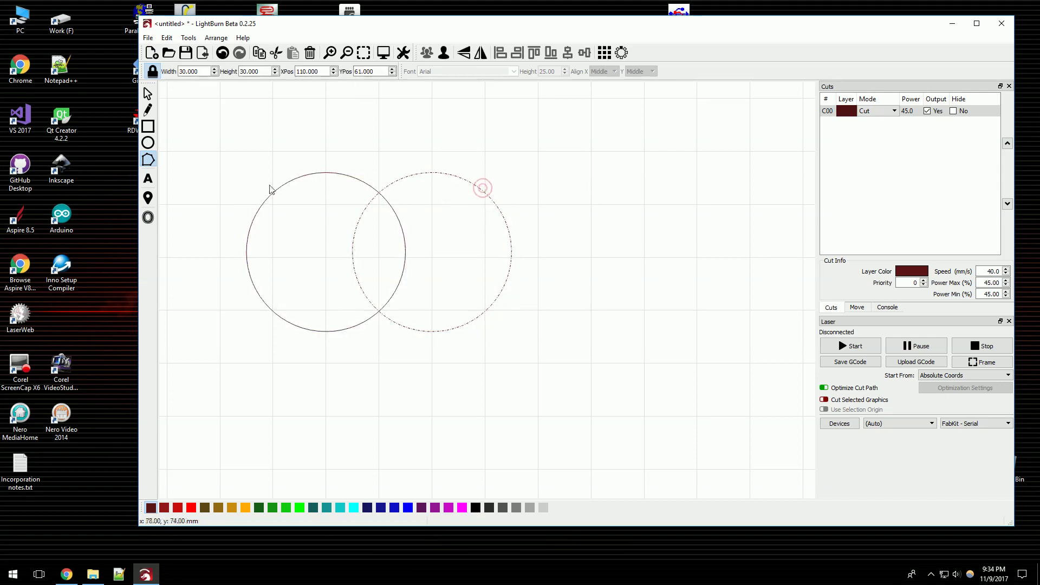
{"action": "left_click", "coordinate": [152, 166]}
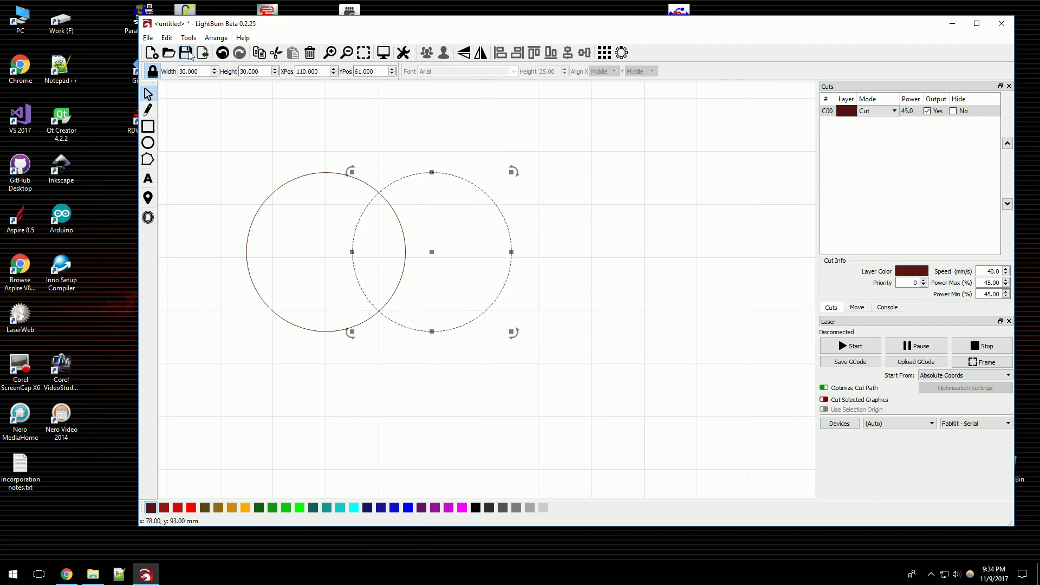
Step: Convert the right-hand circle to line segments and optimize it with an arc-fitting tolerance of 0.010 mm
{"action": "key", "text": "alt+shift+o"}
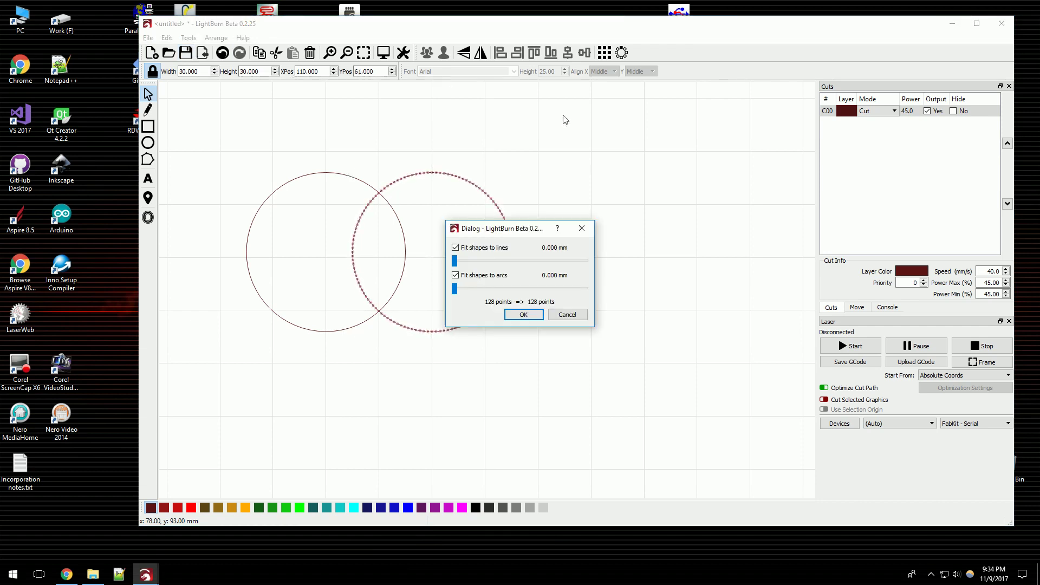
{"action": "left_click_drag", "start_coordinate": [508, 224], "coordinate": [654, 203]}
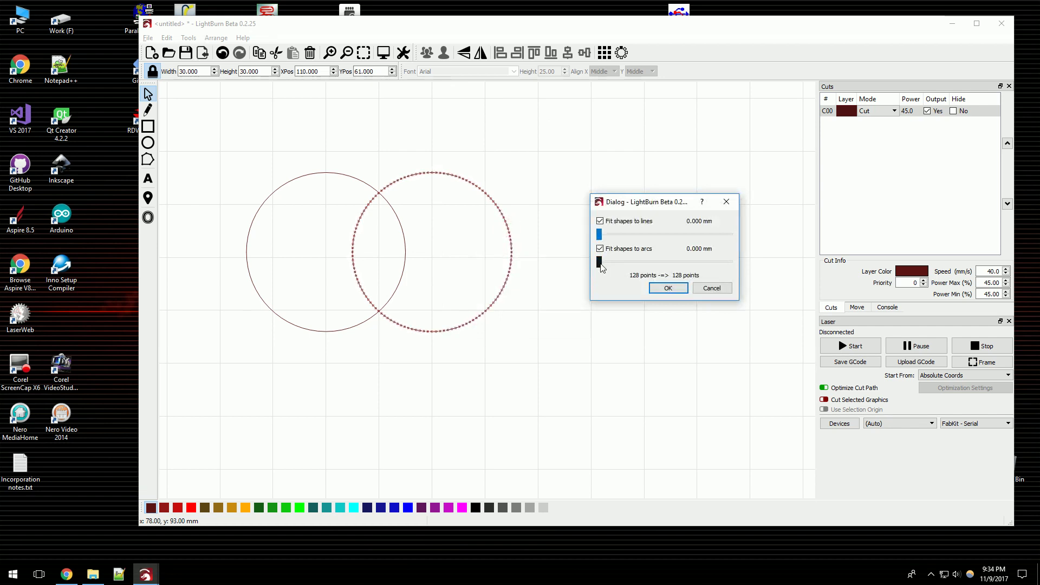
{"action": "left_click_drag", "start_coordinate": [601, 265], "coordinate": [609, 271]}
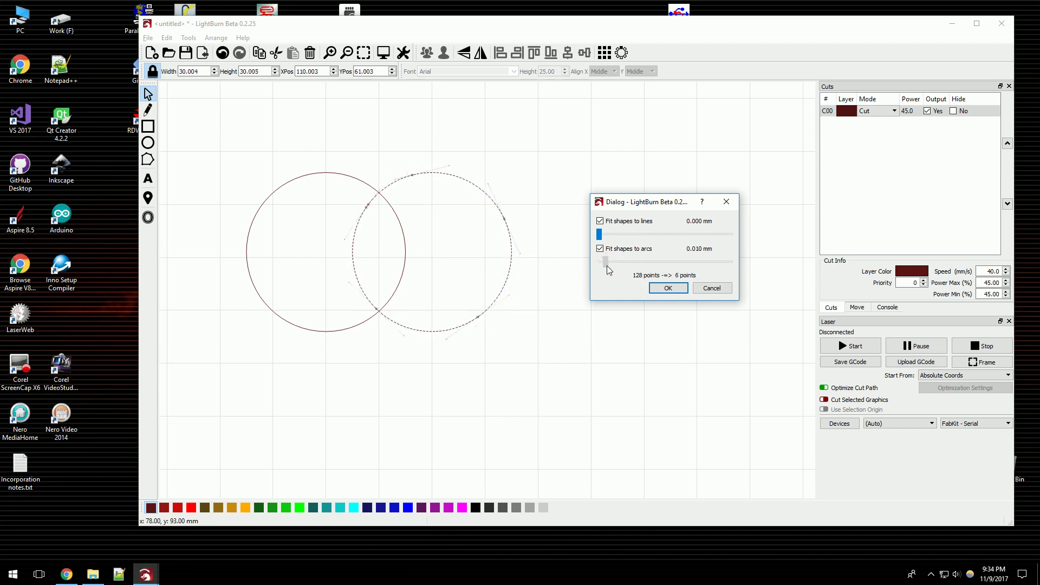
{"action": "left_click", "coordinate": [668, 289]}
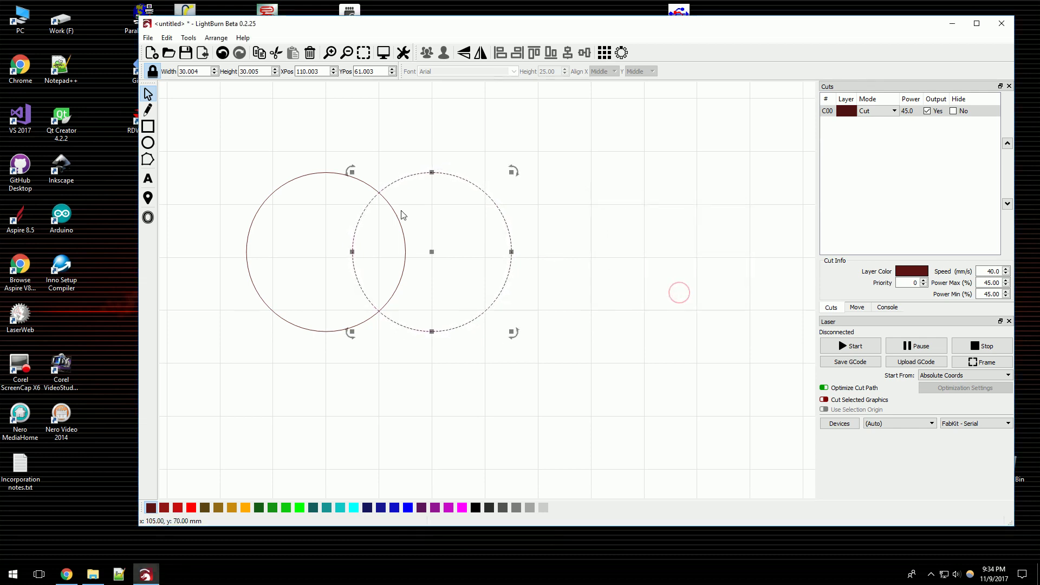
{"action": "left_click", "coordinate": [574, 215]}
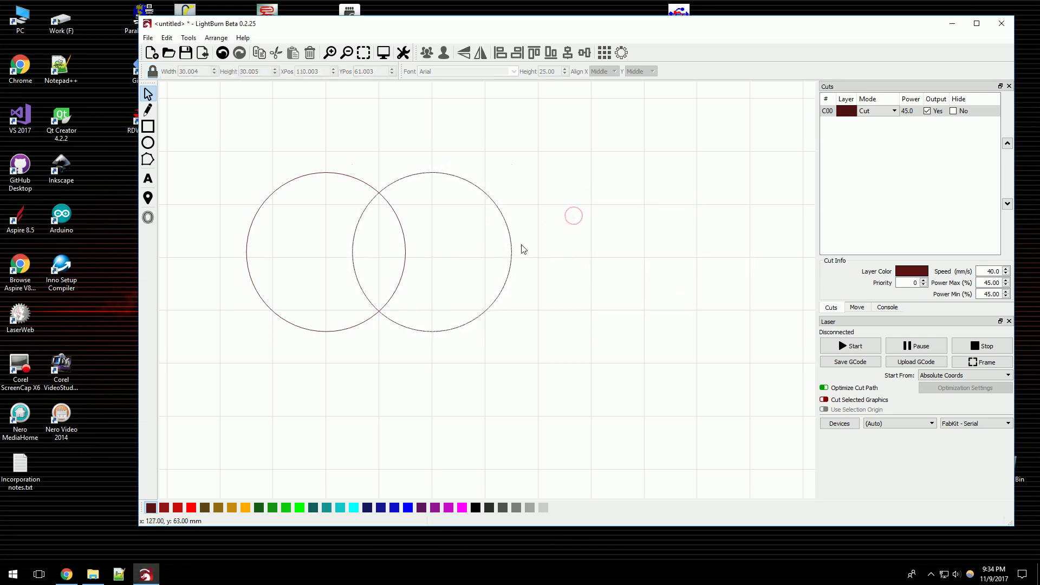
Step: Move the optimized circle 20 mm left onto the other circle and compare their outlines
{"action": "left_click", "coordinate": [512, 252]}
{"action": "key", "text": "Left"}
{"action": "key", "text": "Left"}
{"action": "key", "text": "Left"}
{"action": "key", "text": "Left"}
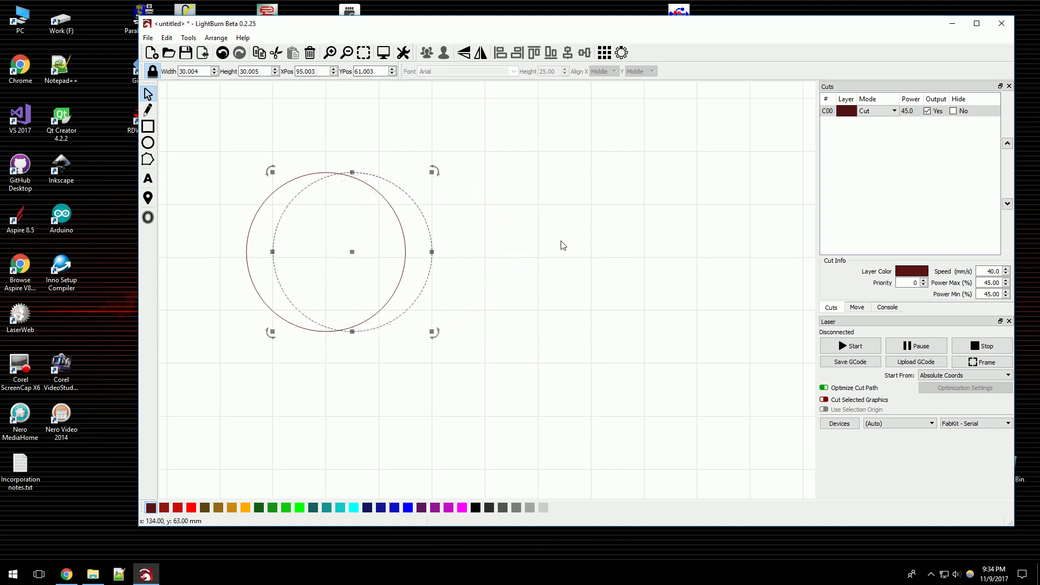
{"action": "scroll", "coordinate": [288, 190], "scroll_direction": "up", "scroll_amount": 6}
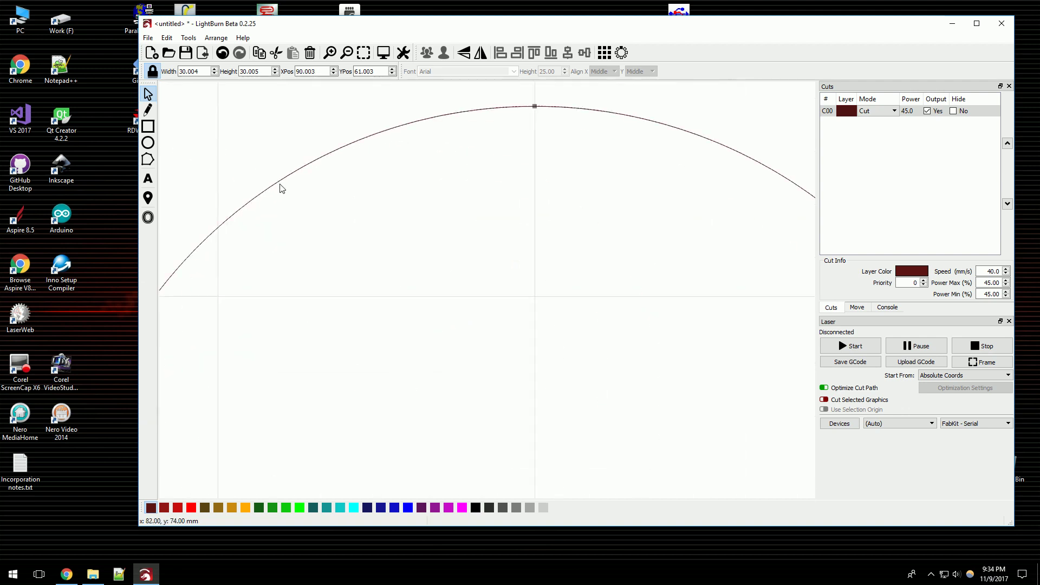
{"action": "scroll", "coordinate": [273, 181], "scroll_direction": "down", "scroll_amount": 4}
Step: Shift the optimized circle 5 mm right off the other one, then delete both circles
{"action": "key", "text": "Right"}
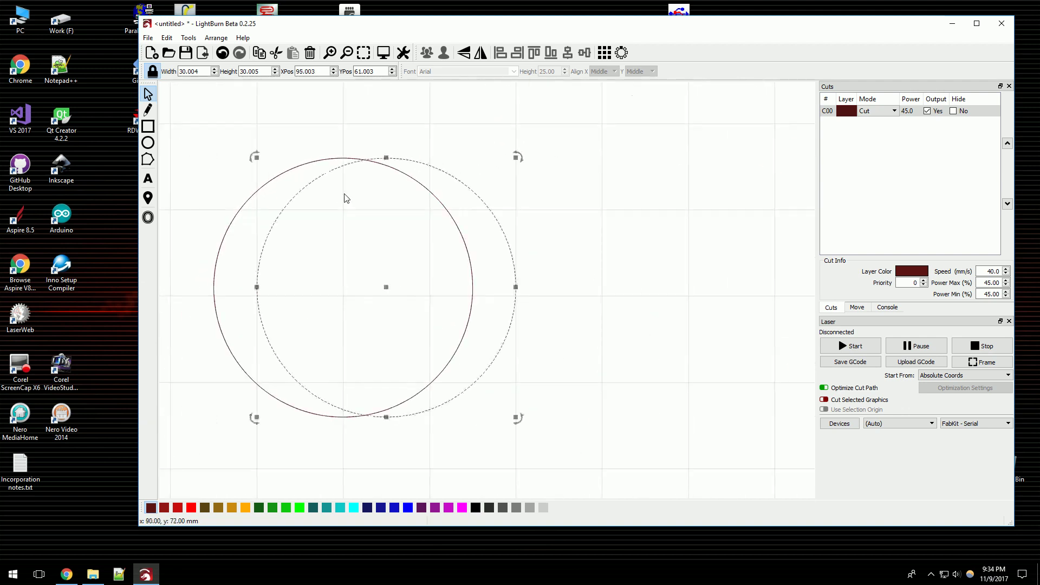
{"action": "left_click", "coordinate": [692, 319]}
{"action": "scroll", "coordinate": [591, 276], "scroll_direction": "down", "scroll_amount": 3}
{"action": "left_click_drag", "start_coordinate": [366, 190], "coordinate": [490, 316]}
{"action": "key", "text": "Delete"}
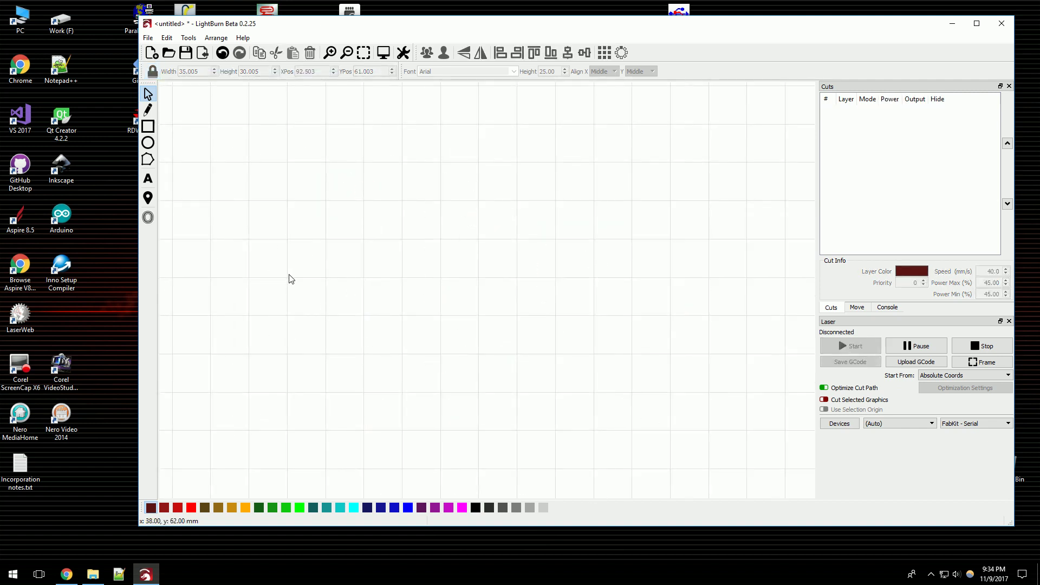
Step: Import the AbbottAndCostel photo from the Laser documents folder onto the empty canvas
{"action": "scroll", "coordinate": [294, 251], "scroll_direction": "down", "scroll_amount": 3}
{"action": "scroll", "coordinate": [446, 279], "scroll_direction": "down", "scroll_amount": 2}
{"action": "scroll", "coordinate": [386, 314], "scroll_direction": "up", "scroll_amount": 1}
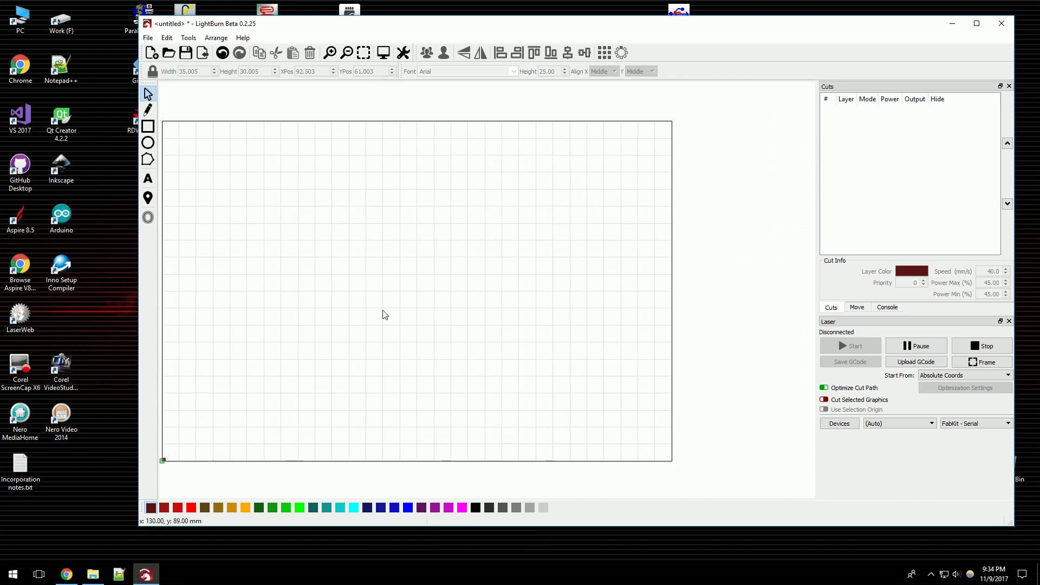
{"action": "scroll", "coordinate": [382, 299], "scroll_direction": "up", "scroll_amount": 1}
{"action": "key", "text": "ctrl+i"}
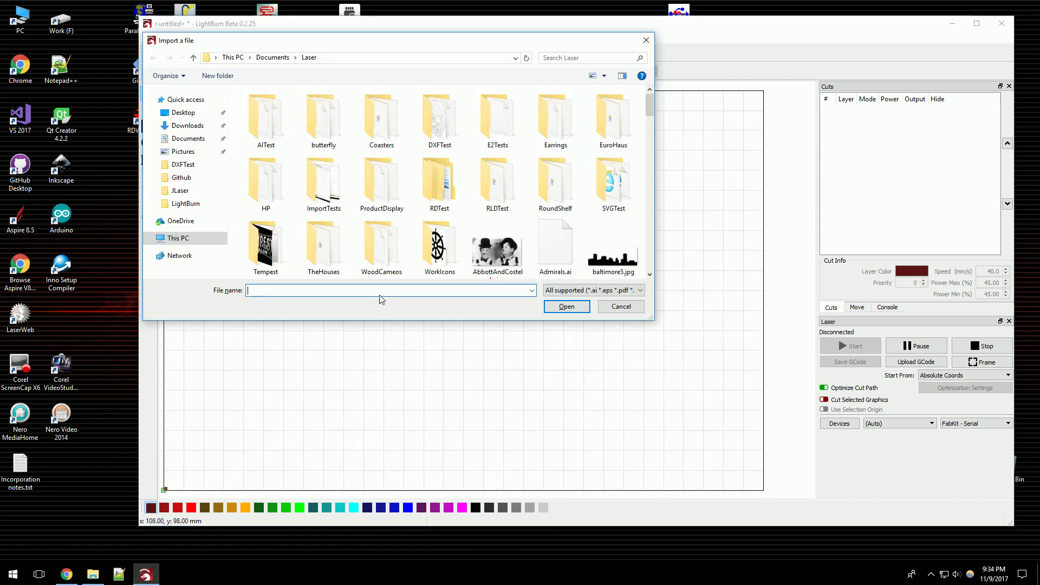
{"action": "double_click", "coordinate": [506, 256]}
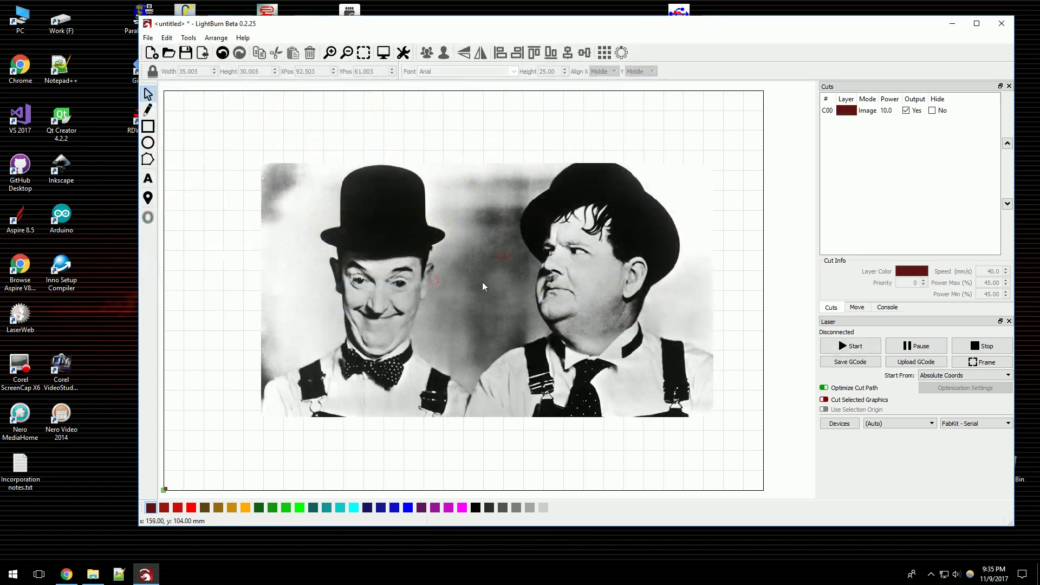
Step: Set the imported photo's width to 70 mm with its proportions locked
{"action": "left_click", "coordinate": [208, 71]}
{"action": "type", "text": "70"}
{"action": "key", "text": "Tab"}
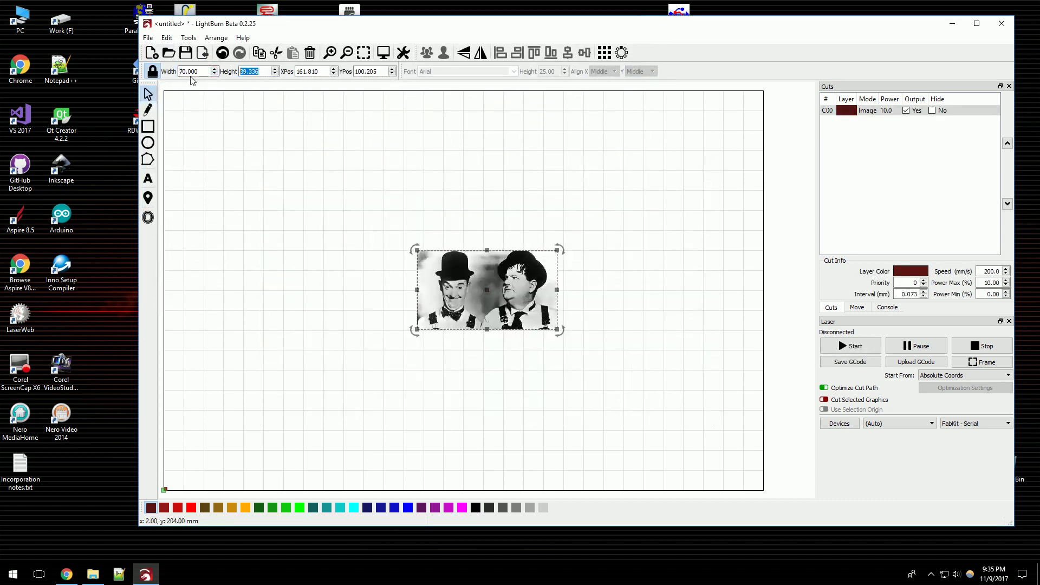
Step: Set the image mode of the photo's layer to Dither in its cut settings
{"action": "scroll", "coordinate": [498, 300], "scroll_direction": "up", "scroll_amount": 4}
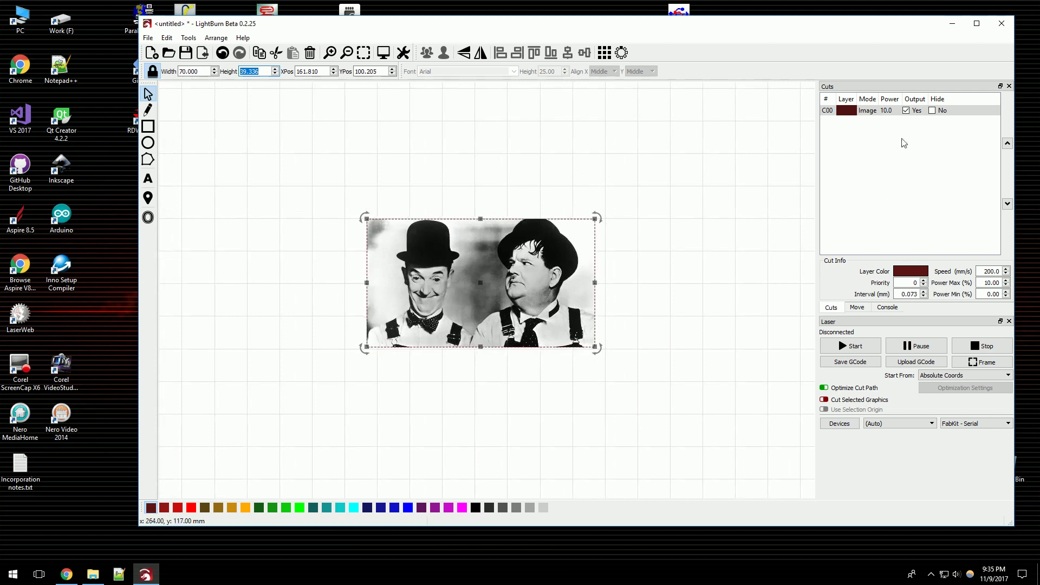
{"action": "double_click", "coordinate": [869, 110]}
{"action": "left_click", "coordinate": [627, 301]}
{"action": "left_click", "coordinate": [620, 322]}
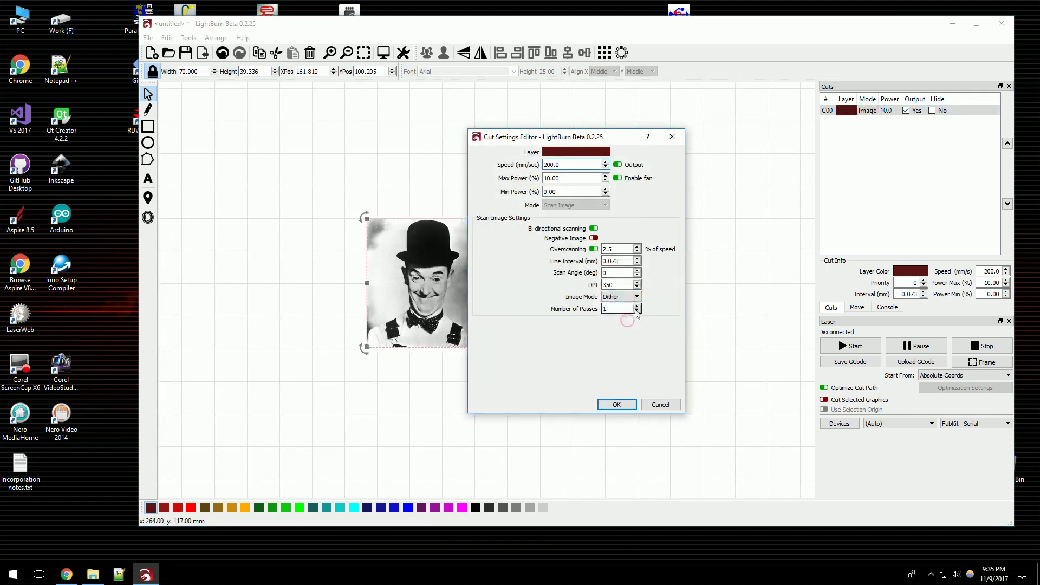
{"action": "left_click", "coordinate": [617, 404]}
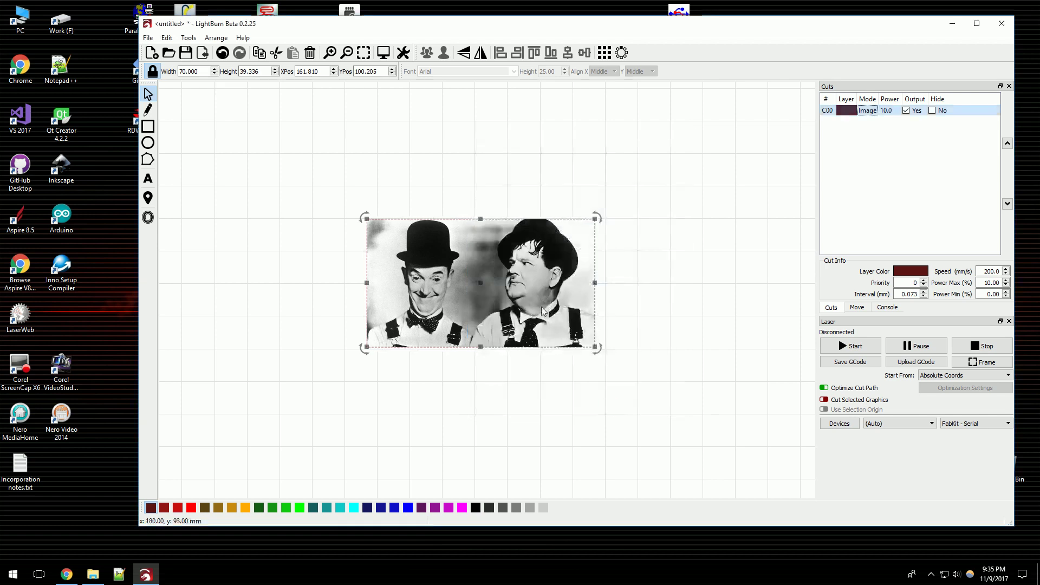
Step: Move the dithered scan version 40 mm down so it sits directly below the original photo
{"action": "scroll", "coordinate": [512, 303], "scroll_direction": "up", "scroll_amount": 1}
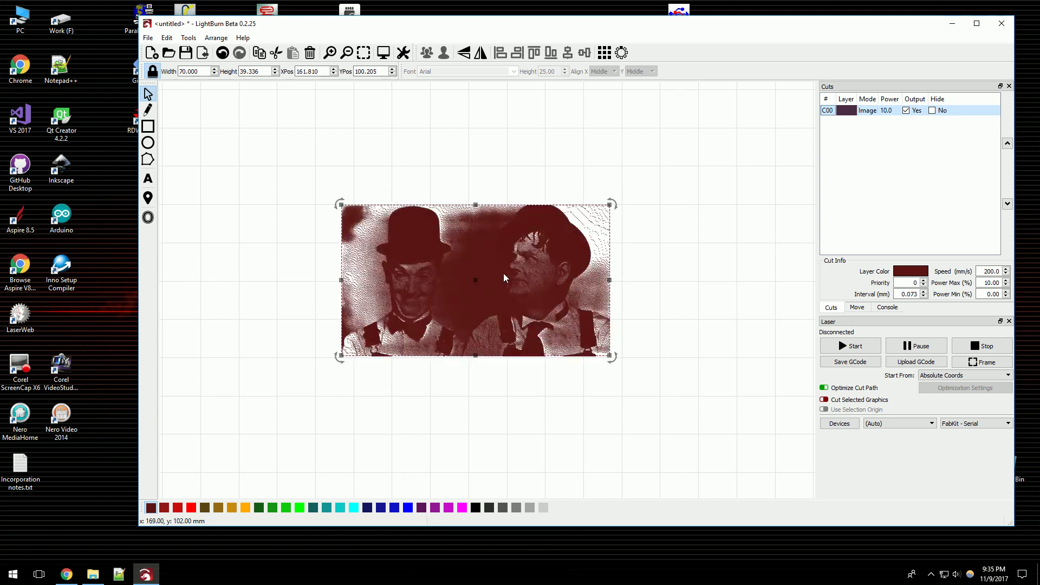
{"action": "left_click", "coordinate": [483, 277]}
{"action": "key", "text": "shift+Down"}
{"action": "key", "text": "shift+Down"}
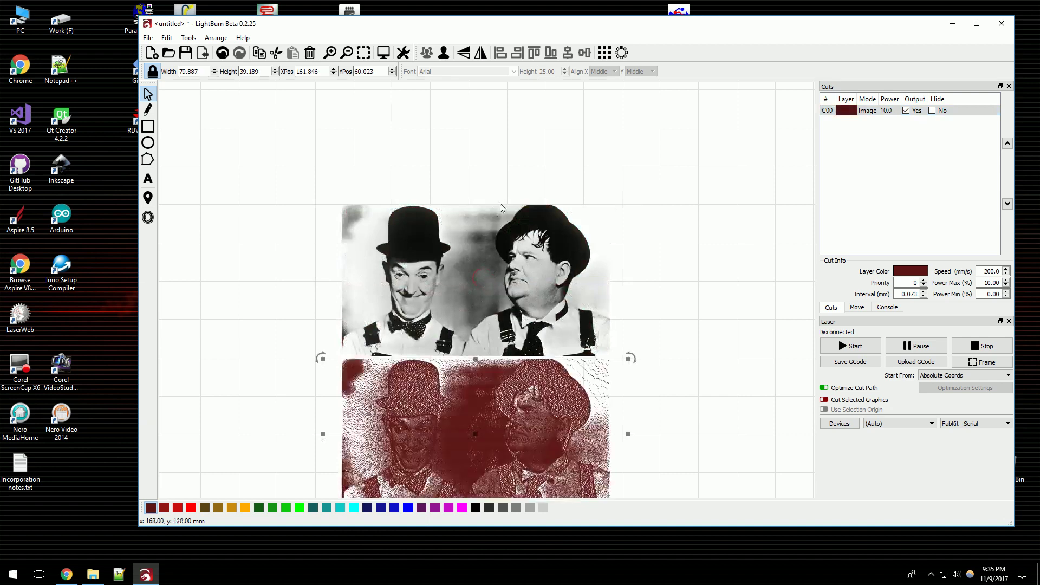
Step: Examine the dithered scan version closely and compare its shading and dot pattern with the original photo
{"action": "scroll", "coordinate": [482, 379], "scroll_direction": "down", "scroll_amount": 1}
{"action": "scroll", "coordinate": [524, 270], "scroll_direction": "up", "scroll_amount": 4}
{"action": "scroll", "coordinate": [612, 251], "scroll_direction": "down", "scroll_amount": 1}
{"action": "scroll", "coordinate": [621, 197], "scroll_direction": "up", "scroll_amount": 2}
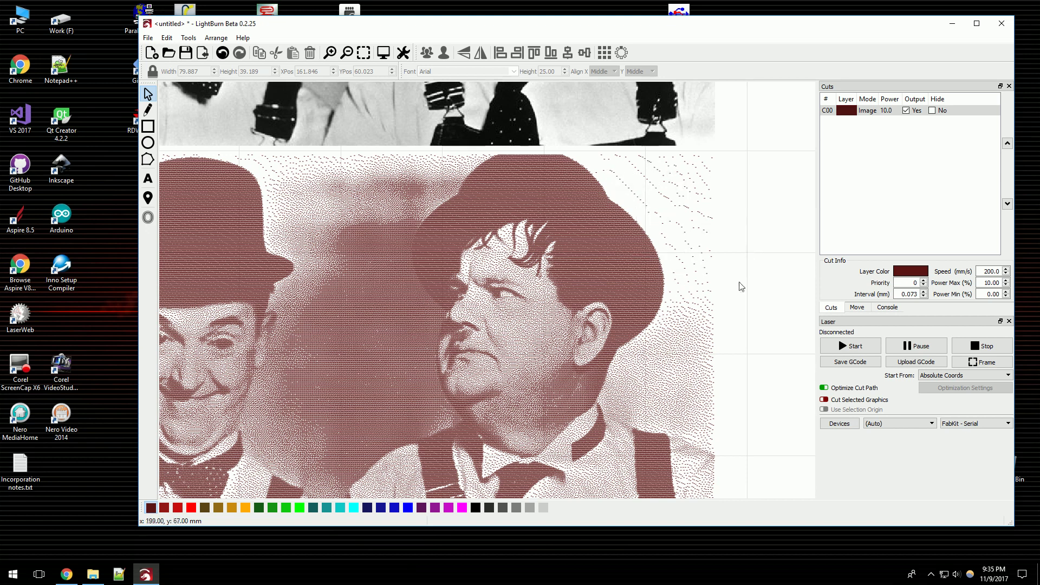
{"action": "scroll", "coordinate": [718, 313], "scroll_direction": "down", "scroll_amount": 1}
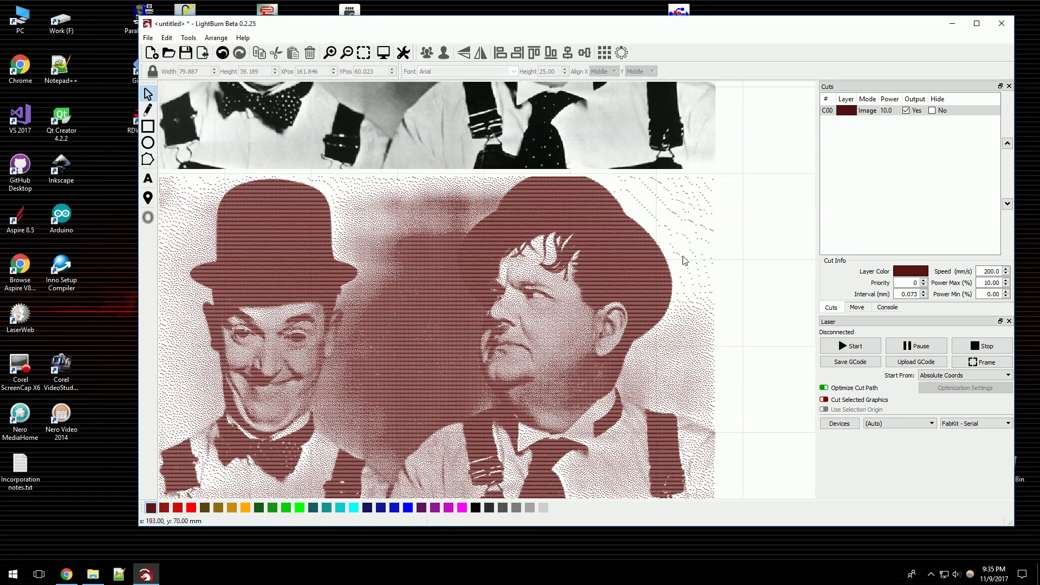
{"action": "scroll", "coordinate": [688, 217], "scroll_direction": "down", "scroll_amount": 3}
{"action": "scroll", "coordinate": [717, 115], "scroll_direction": "up", "scroll_amount": 4}
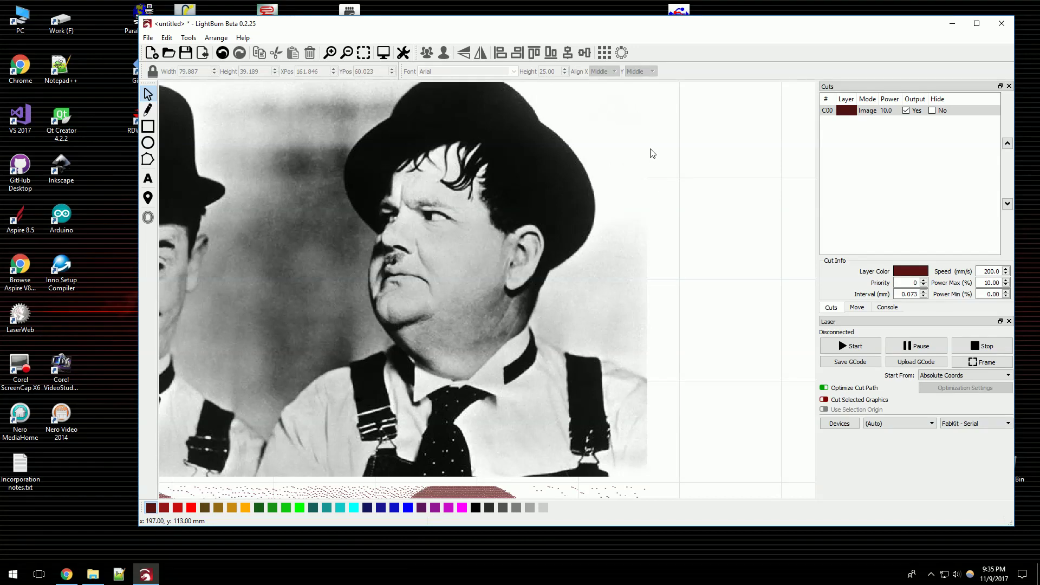
{"action": "scroll", "coordinate": [623, 135], "scroll_direction": "down", "scroll_amount": 3}
{"action": "scroll", "coordinate": [645, 422], "scroll_direction": "up", "scroll_amount": 5}
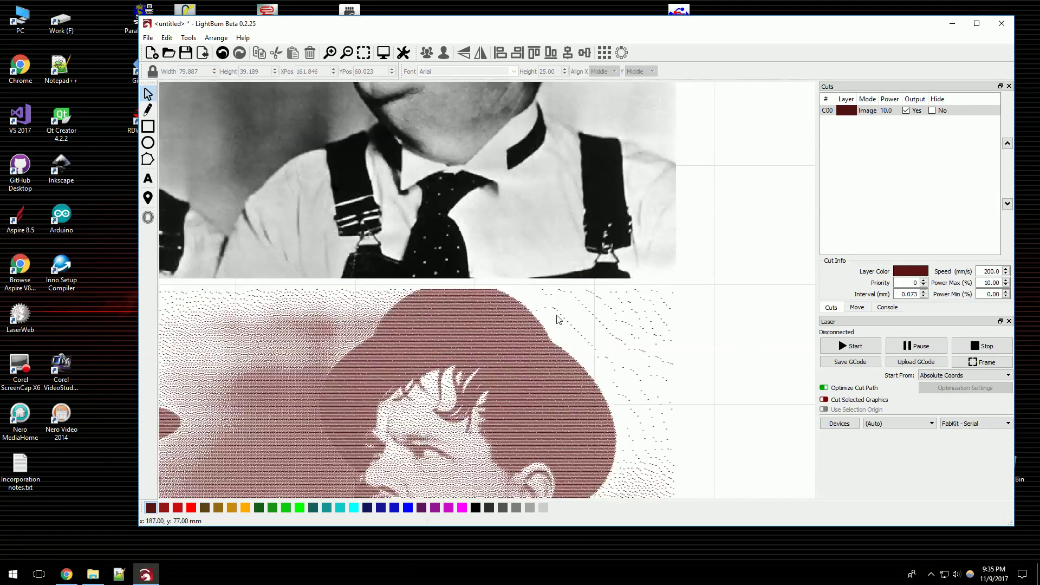
{"action": "scroll", "coordinate": [605, 351], "scroll_direction": "down", "scroll_amount": 2}
{"action": "scroll", "coordinate": [600, 323], "scroll_direction": "down", "scroll_amount": 1}
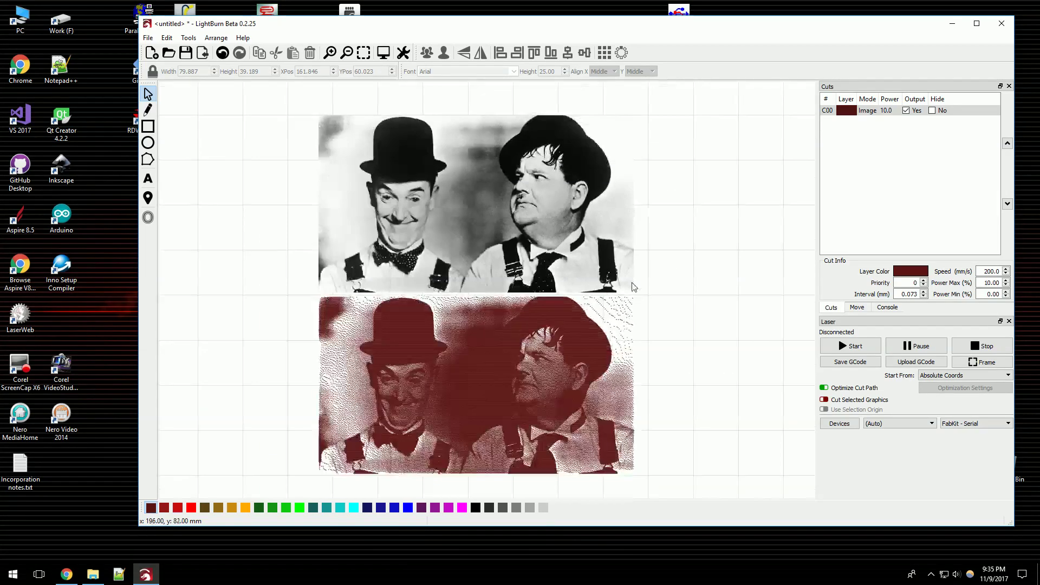
{"action": "scroll", "coordinate": [658, 370], "scroll_direction": "up", "scroll_amount": 1}
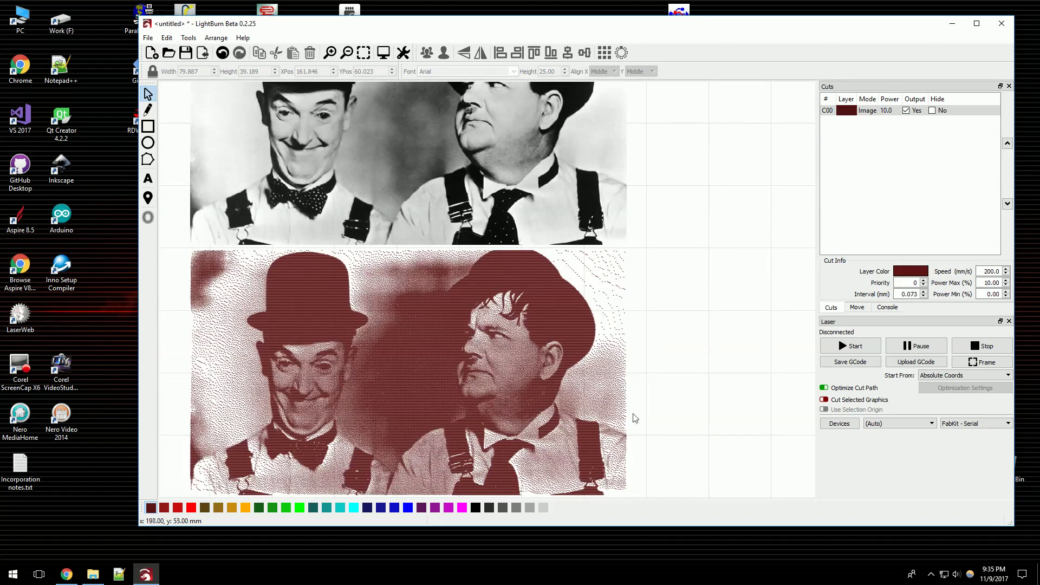
{"action": "scroll", "coordinate": [628, 382], "scroll_direction": "down", "scroll_amount": 1}
Step: Select the original photo and set its layer's image mode to Ordered in the cut settings
{"action": "left_click", "coordinate": [530, 178]}
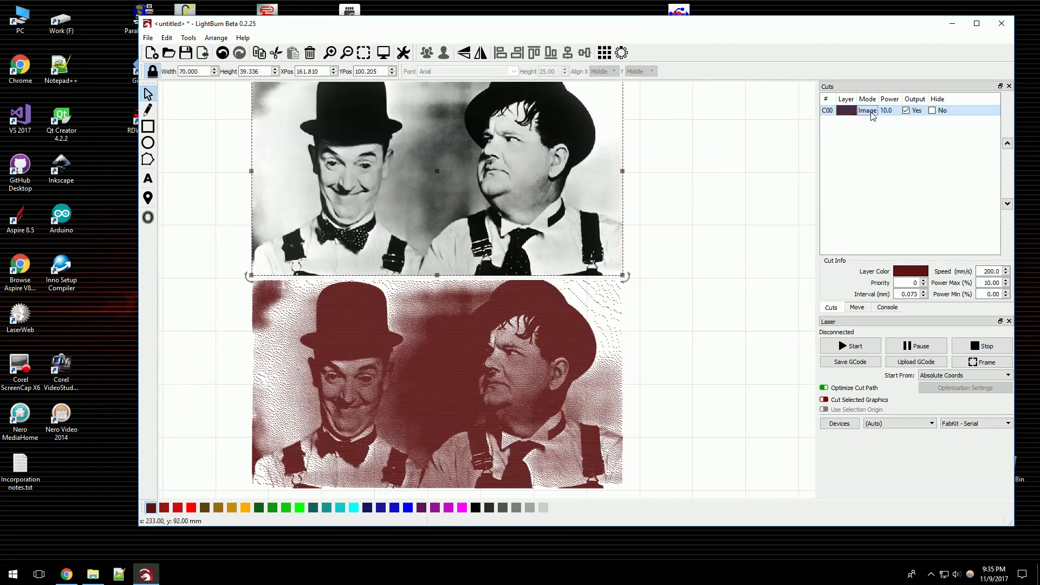
{"action": "double_click", "coordinate": [853, 110]}
{"action": "left_click", "coordinate": [621, 296]}
{"action": "left_click", "coordinate": [618, 314]}
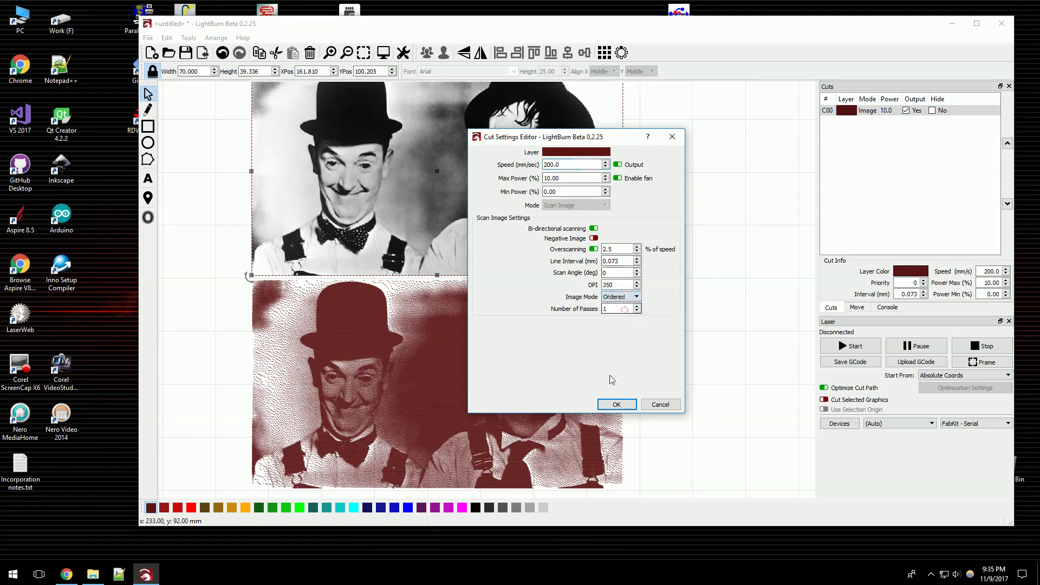
{"action": "left_click", "coordinate": [617, 404]}
Step: Move the original photo 80 mm to the right, off the ordered-dither scan version
{"action": "scroll", "coordinate": [525, 252], "scroll_direction": "down", "scroll_amount": 1}
{"action": "left_click", "coordinate": [526, 252]}
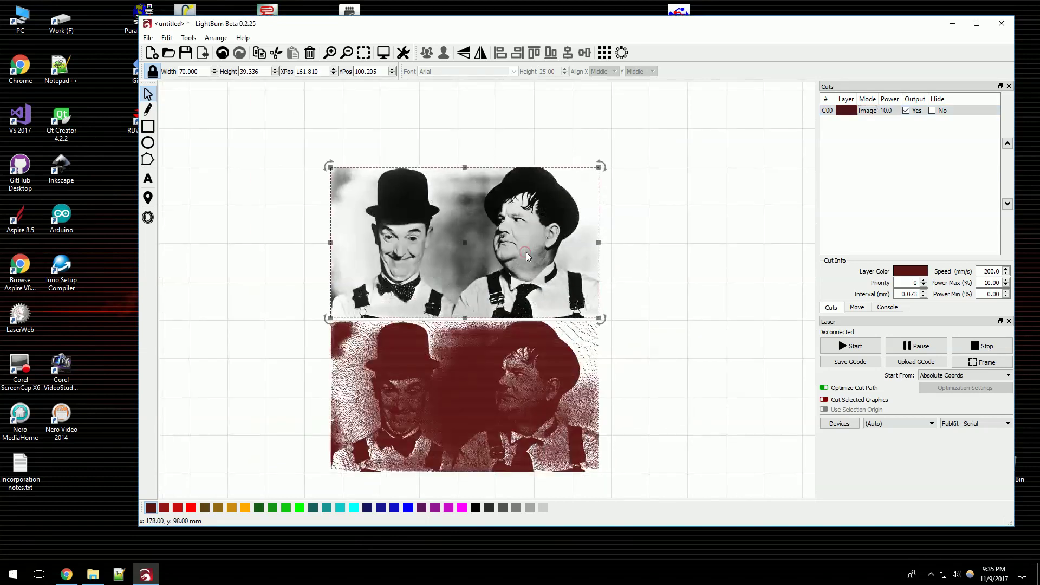
{"action": "key", "text": "shift+Right"}
{"action": "key", "text": "shift+Right"}
{"action": "key", "text": "shift+Right"}
{"action": "key", "text": "shift+Right"}
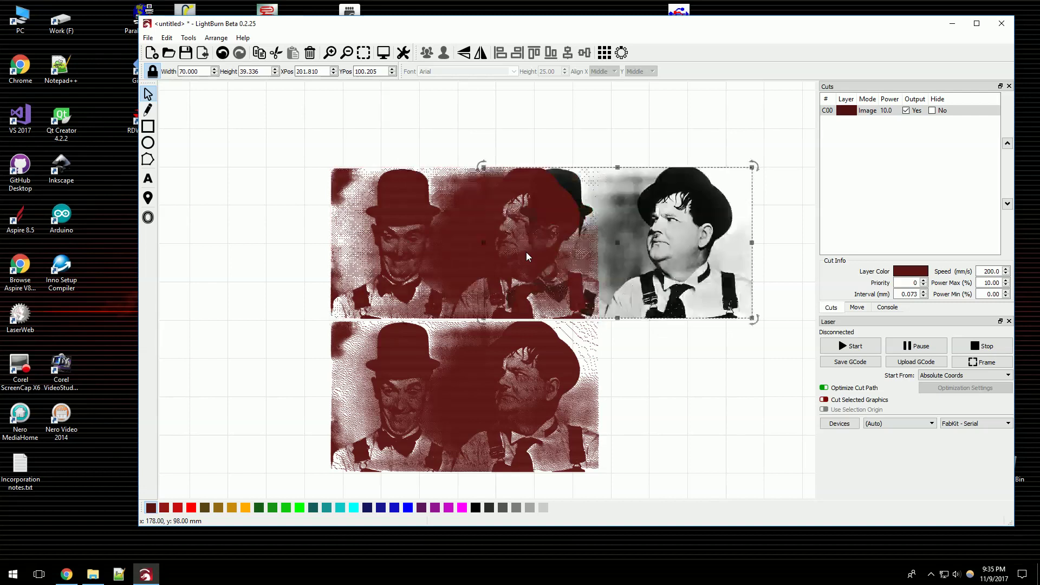
Step: Examine the ordered-dither pattern up close and compare it with the dithered version below it
{"action": "scroll", "coordinate": [548, 223], "scroll_direction": "up", "scroll_amount": 2}
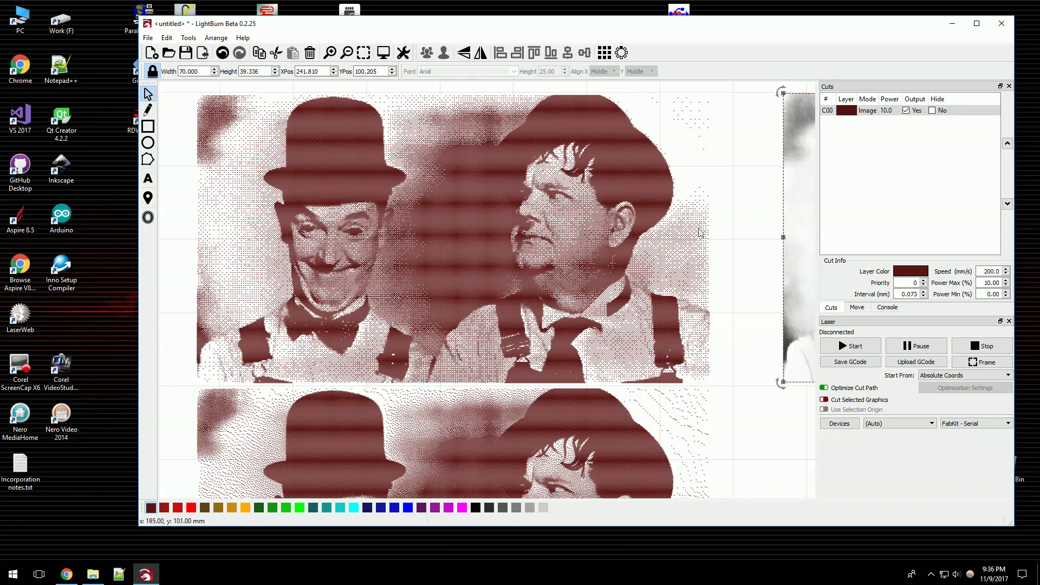
{"action": "scroll", "coordinate": [668, 98], "scroll_direction": "up", "scroll_amount": 1}
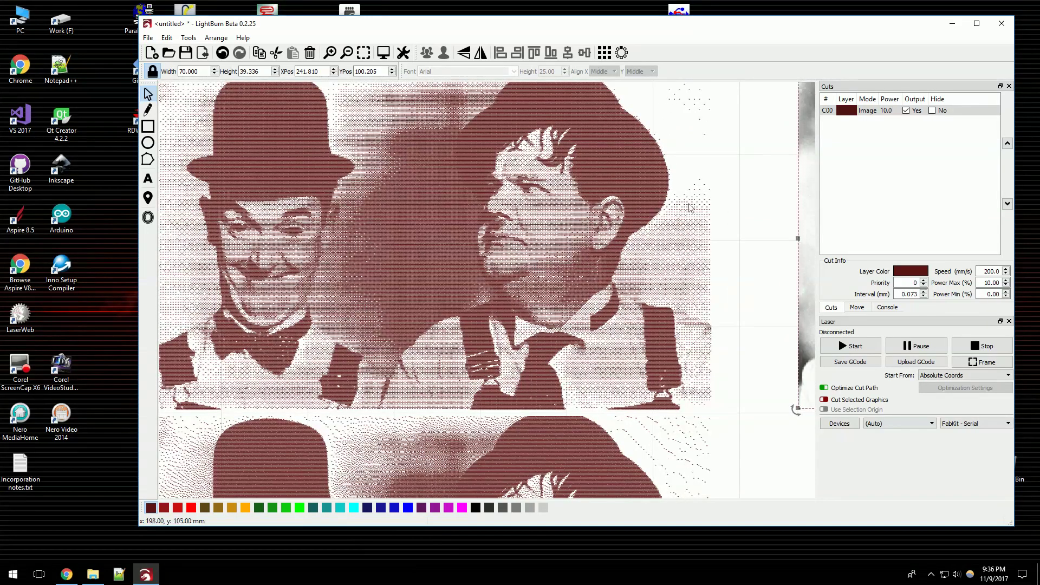
{"action": "scroll", "coordinate": [699, 220], "scroll_direction": "down", "scroll_amount": 1}
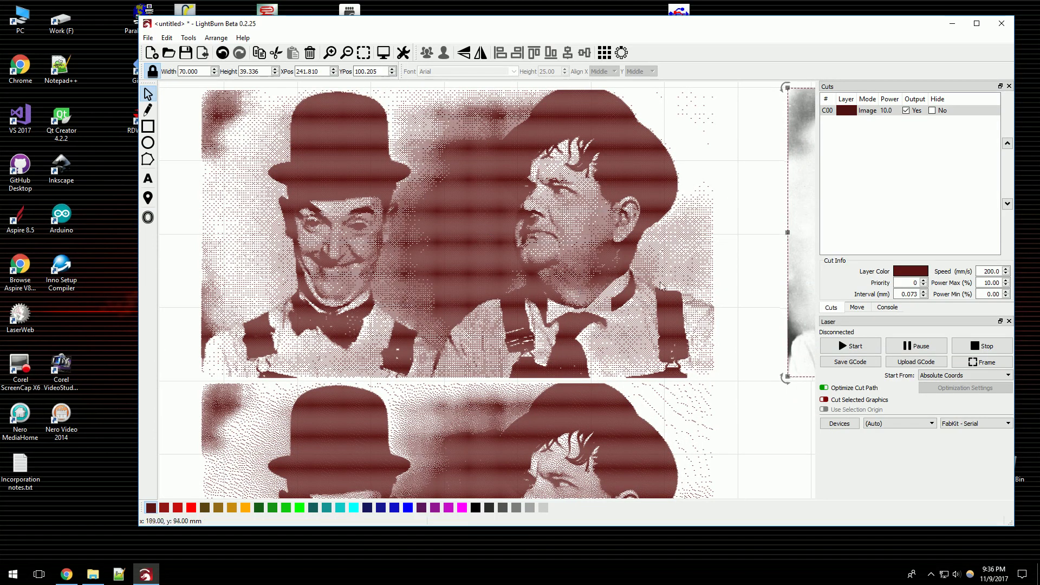
{"action": "scroll", "coordinate": [631, 271], "scroll_direction": "up", "scroll_amount": 1}
{"action": "scroll", "coordinate": [478, 237], "scroll_direction": "down", "scroll_amount": 1}
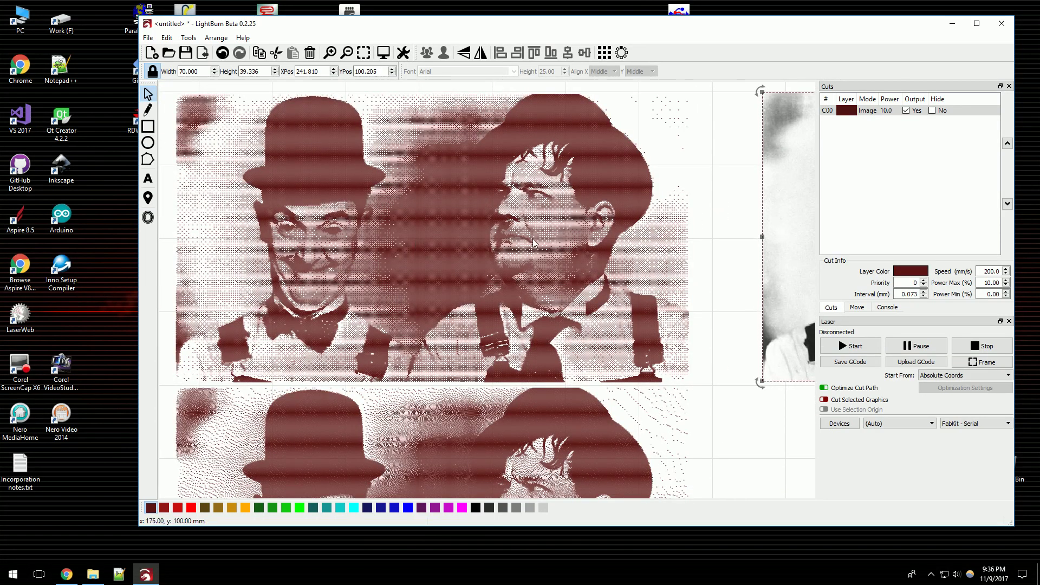
{"action": "scroll", "coordinate": [482, 181], "scroll_direction": "down", "scroll_amount": 1}
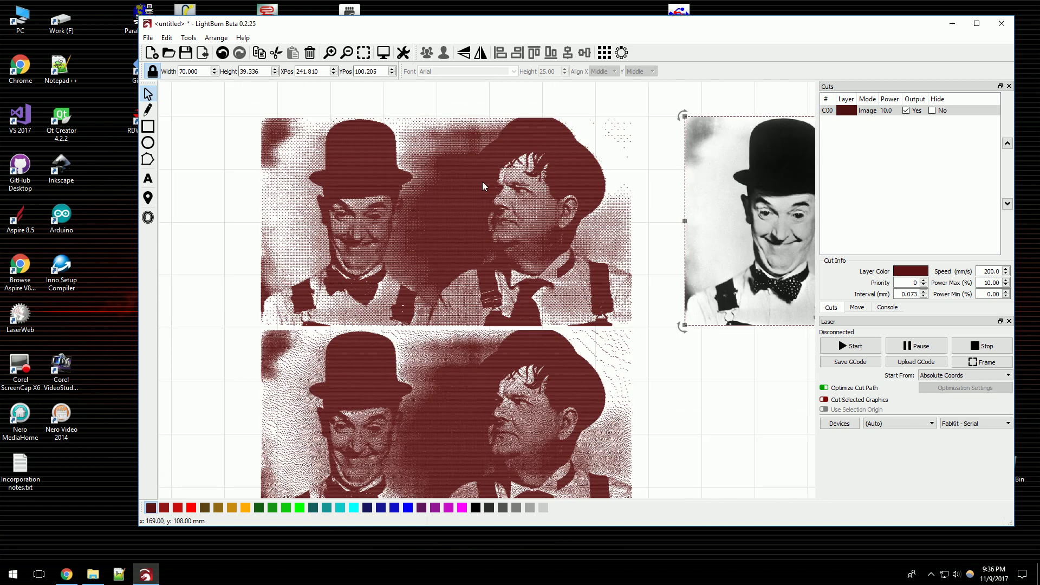
{"action": "scroll", "coordinate": [505, 259], "scroll_direction": "up", "scroll_amount": 1}
{"action": "scroll", "coordinate": [506, 258], "scroll_direction": "up", "scroll_amount": 2}
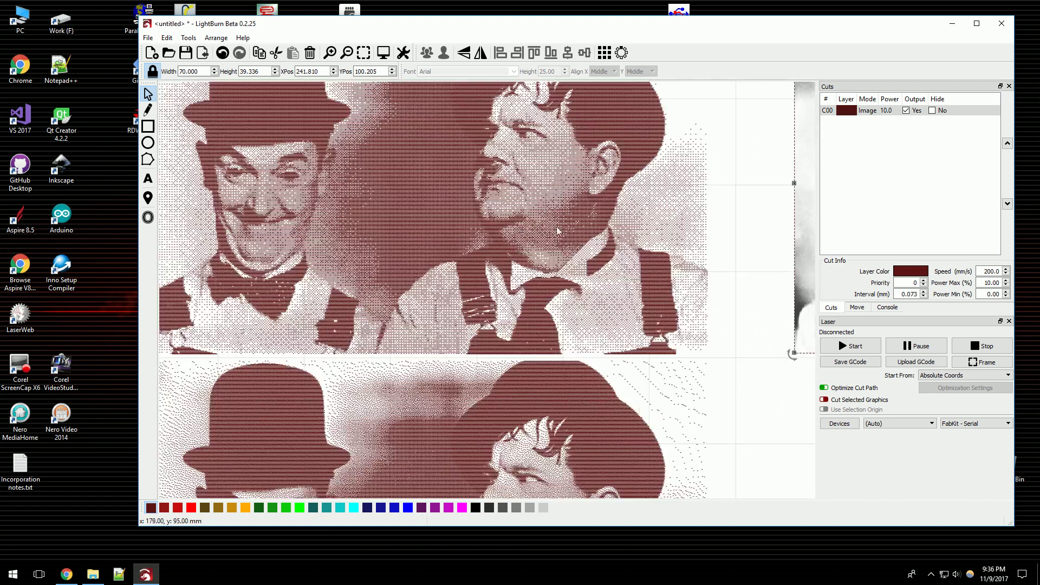
{"action": "scroll", "coordinate": [580, 493], "scroll_direction": "up", "scroll_amount": 1}
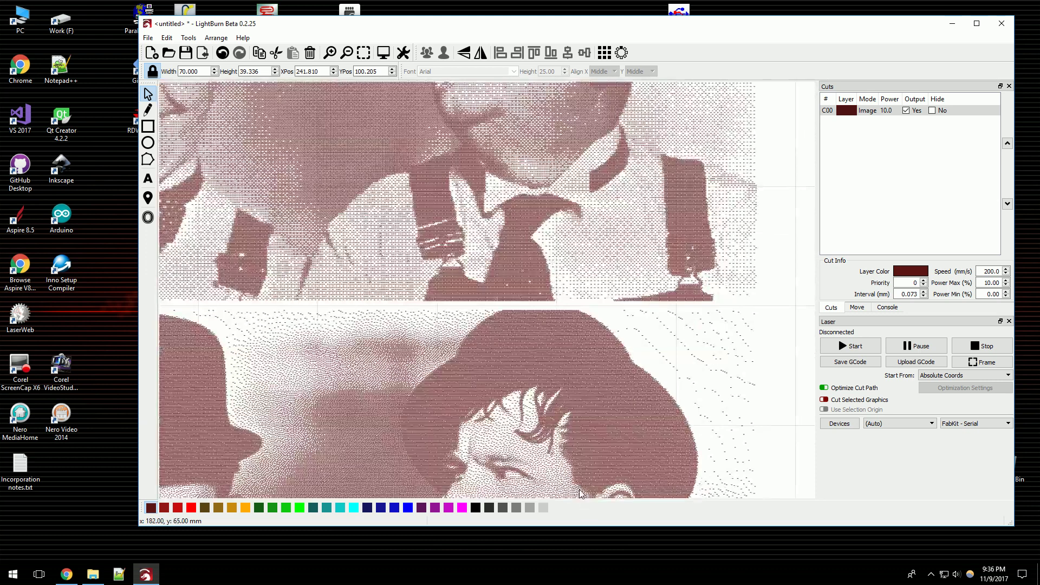
Step: Delete the ordered scan version and the dithered scan version below it
{"action": "scroll", "coordinate": [603, 328], "scroll_direction": "down", "scroll_amount": 2}
{"action": "left_click", "coordinate": [595, 220]}
{"action": "key", "text": "Delete"}
{"action": "left_click", "coordinate": [524, 388]}
{"action": "key", "text": "Delete"}
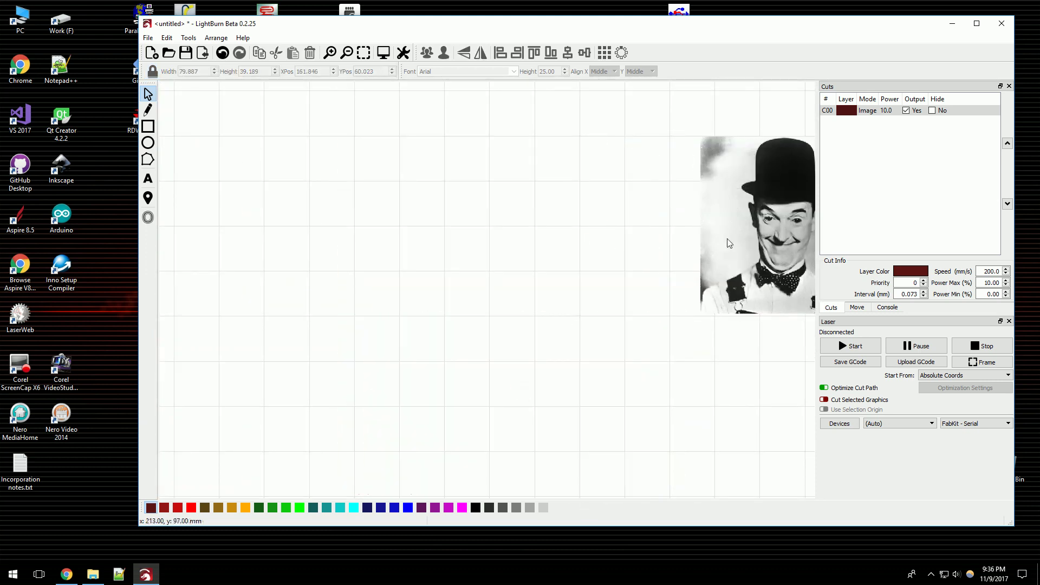
Step: Undo the deletions, the moves, both scan versions and the resizing, back to the freshly imported photo
{"action": "key", "text": "ctrl+z"}
{"action": "key", "text": "ctrl+z"}
{"action": "key", "text": "ctrl+z"}
{"action": "key", "text": "ctrl+z"}
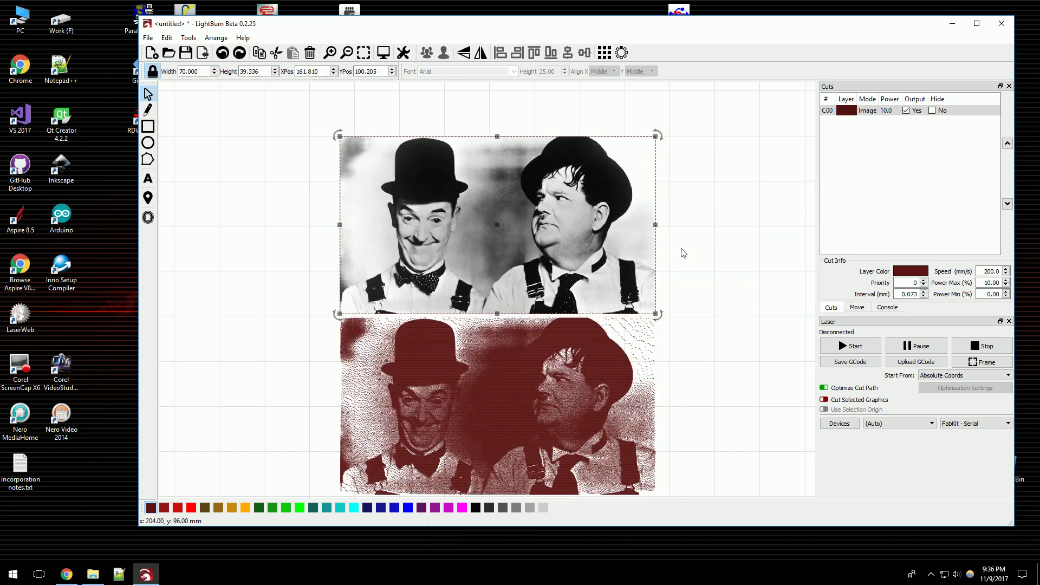
{"action": "key", "text": "ctrl+z"}
{"action": "key", "text": "ctrl+z"}
{"action": "key", "text": "ctrl+z"}
{"action": "key", "text": "ctrl+z"}
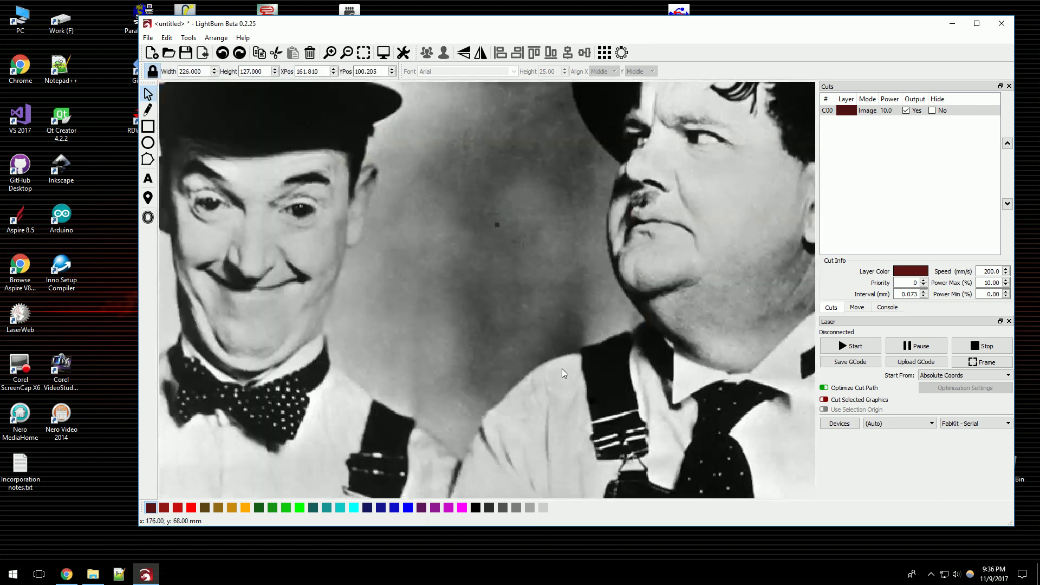
Step: Select the full-size photo and delete it from the canvas
{"action": "scroll", "coordinate": [478, 331], "scroll_direction": "down", "scroll_amount": 5}
{"action": "left_click", "coordinate": [385, 164]}
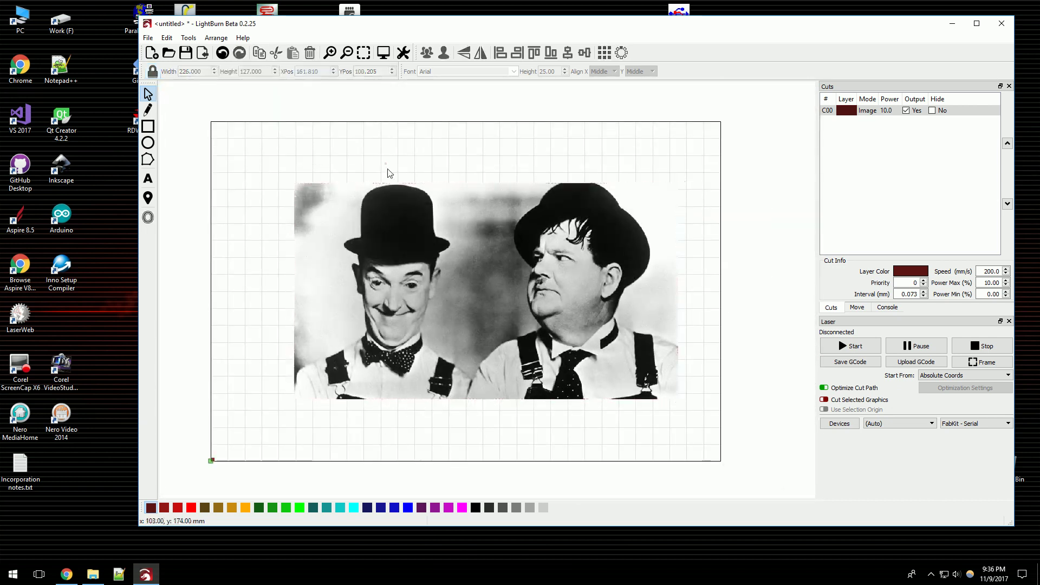
{"action": "left_click", "coordinate": [421, 239]}
{"action": "key", "text": "Delete"}
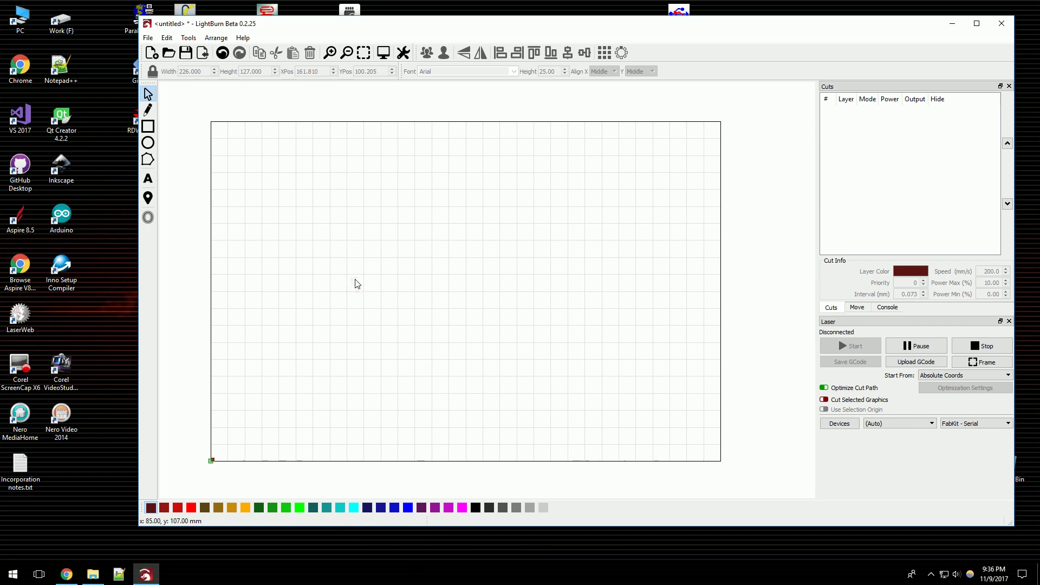
Step: Import the AbbottAndCostel photo again and delete it from the canvas
{"action": "key", "text": "ctrl+o"}
{"action": "key", "text": "Escape"}
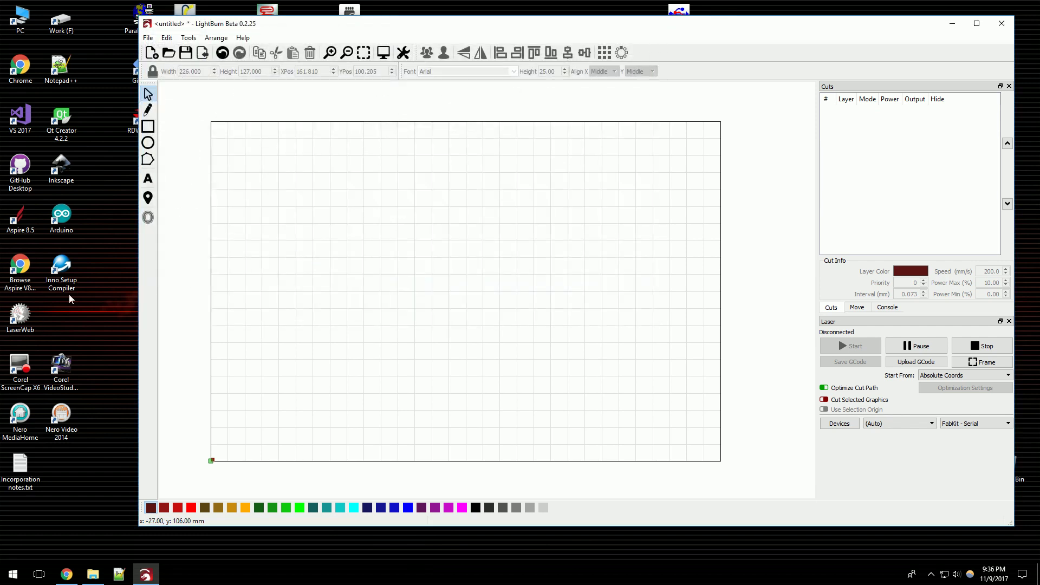
{"action": "key", "text": "ctrl+i"}
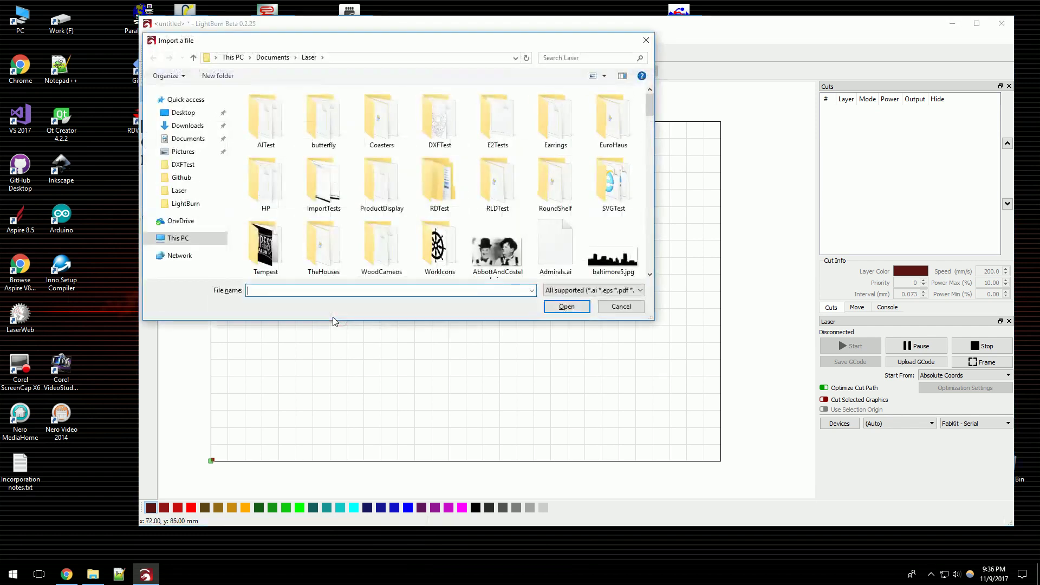
{"action": "double_click", "coordinate": [497, 250]}
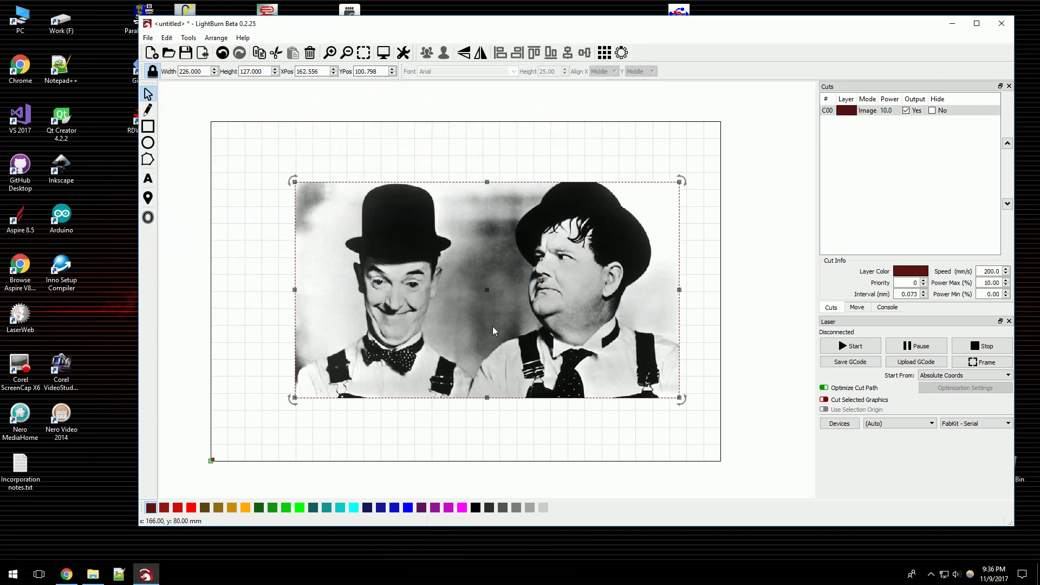
{"action": "key", "text": "Delete"}
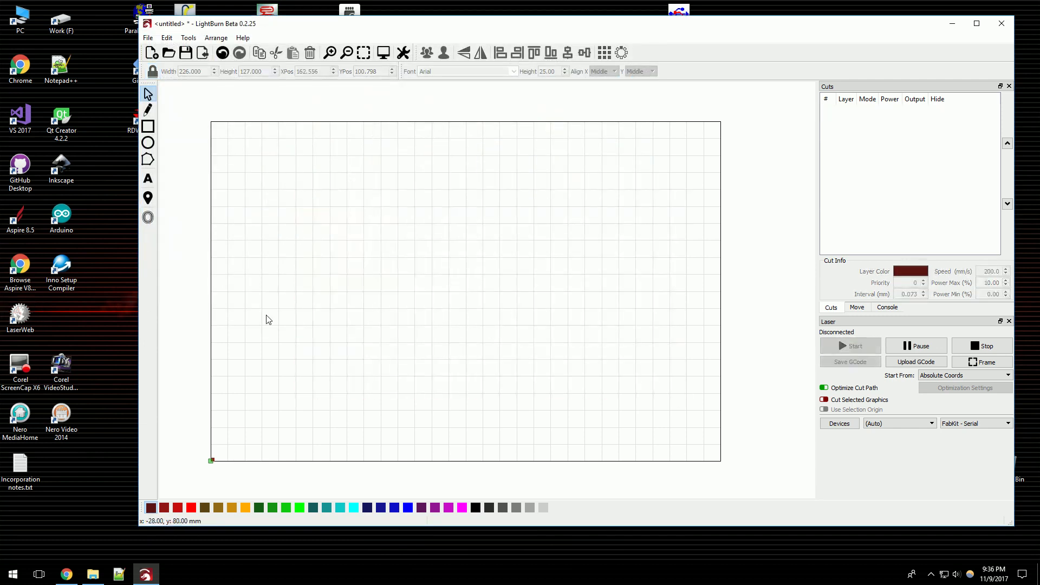
Step: Bring the round ornamental vector design onto the empty canvas as a Cut layer
{"action": "left_click_drag", "start_coordinate": [266, 320], "coordinate": [507, 295]}
{"action": "scroll", "coordinate": [509, 292], "scroll_direction": "up", "scroll_amount": 4}
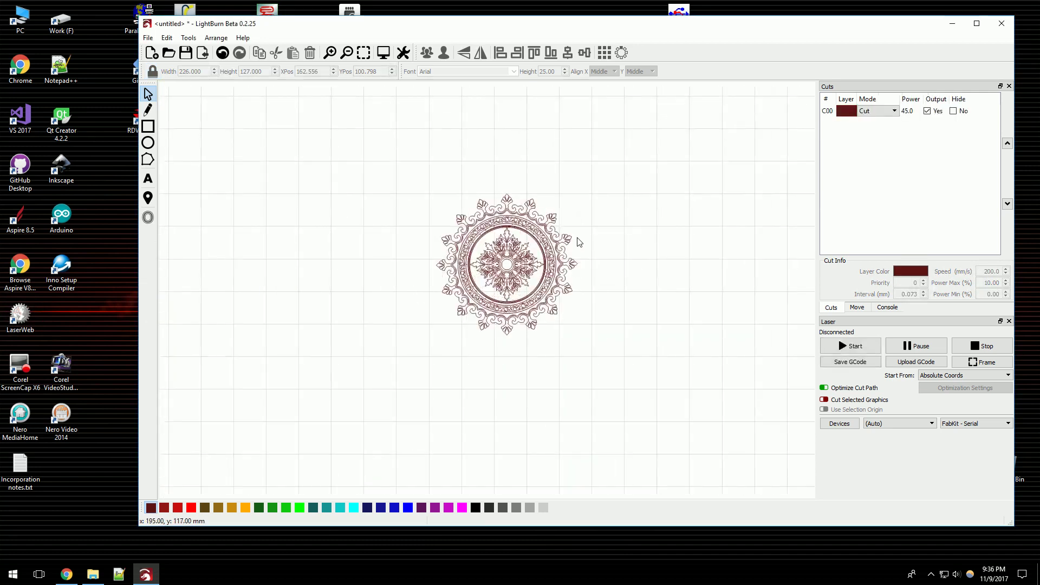
{"action": "left_click", "coordinate": [148, 199]}
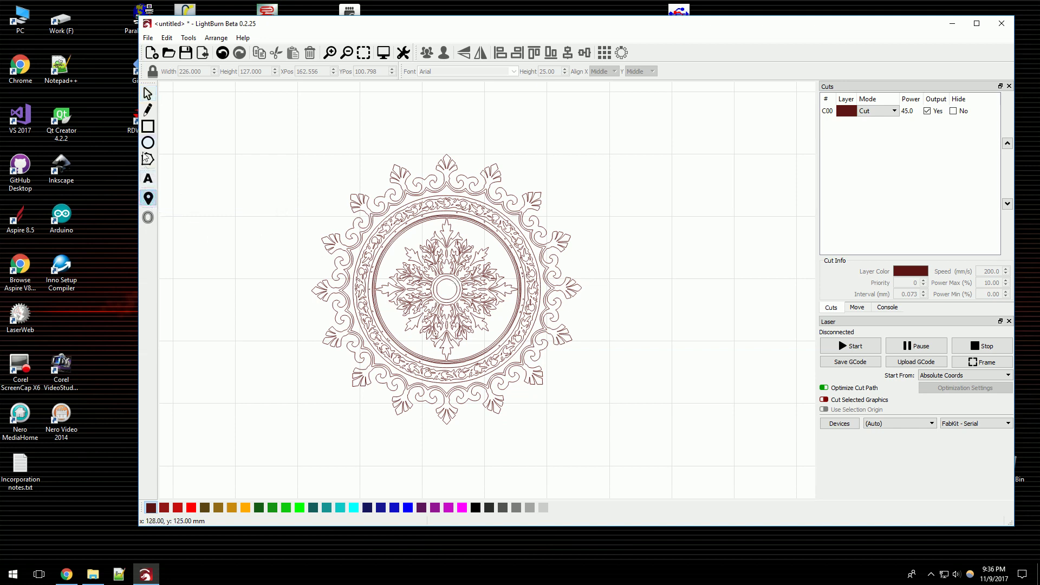
Step: Preview the ornament's cut path and examine its cuts and traversal moves in an enlarged preview window
{"action": "left_click", "coordinate": [383, 51]}
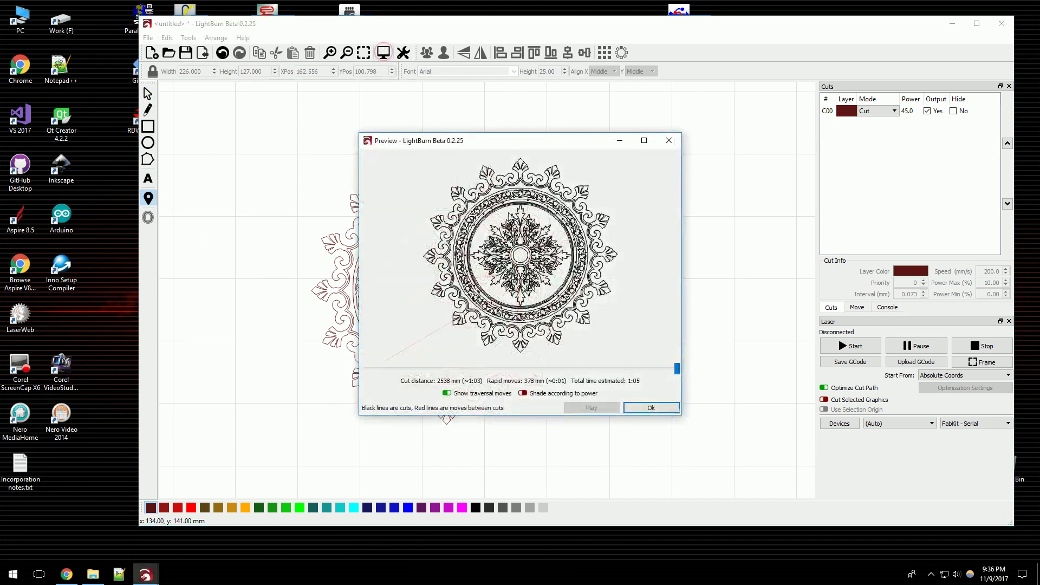
{"action": "left_click_drag", "start_coordinate": [515, 142], "coordinate": [321, 106]}
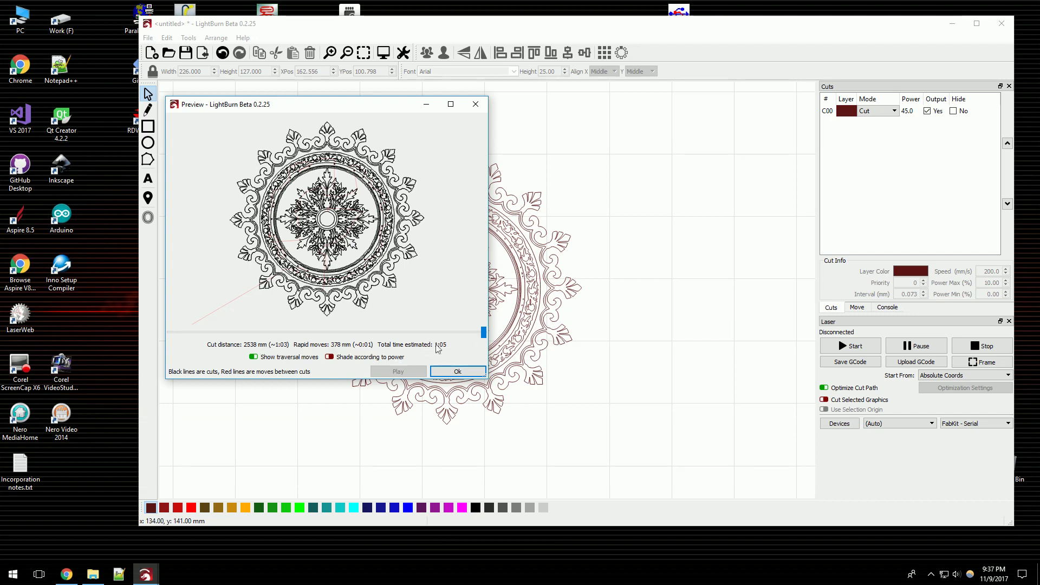
{"action": "left_click_drag", "start_coordinate": [484, 332], "coordinate": [494, 362]}
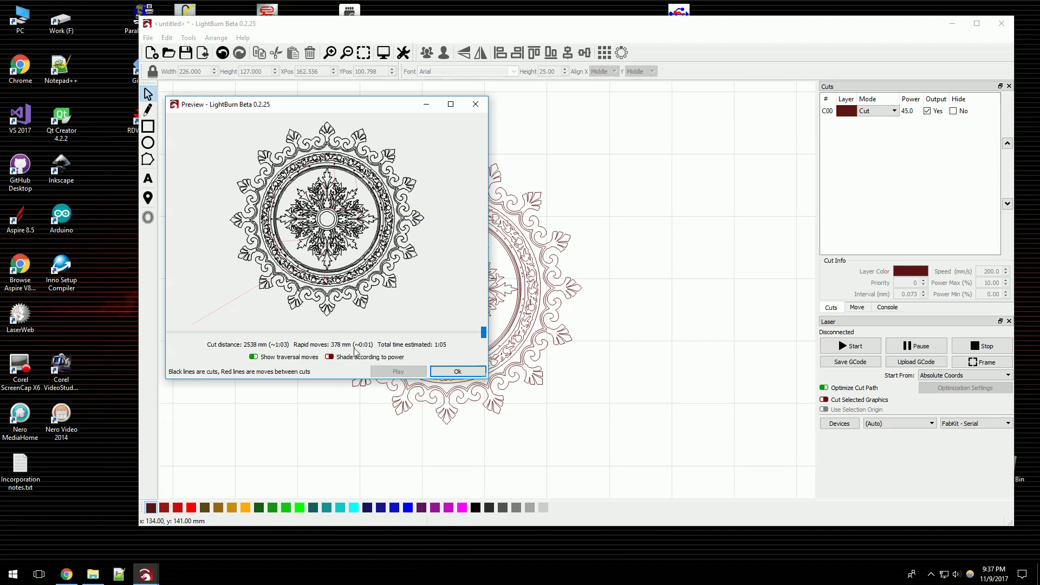
{"action": "double_click", "coordinate": [340, 105]}
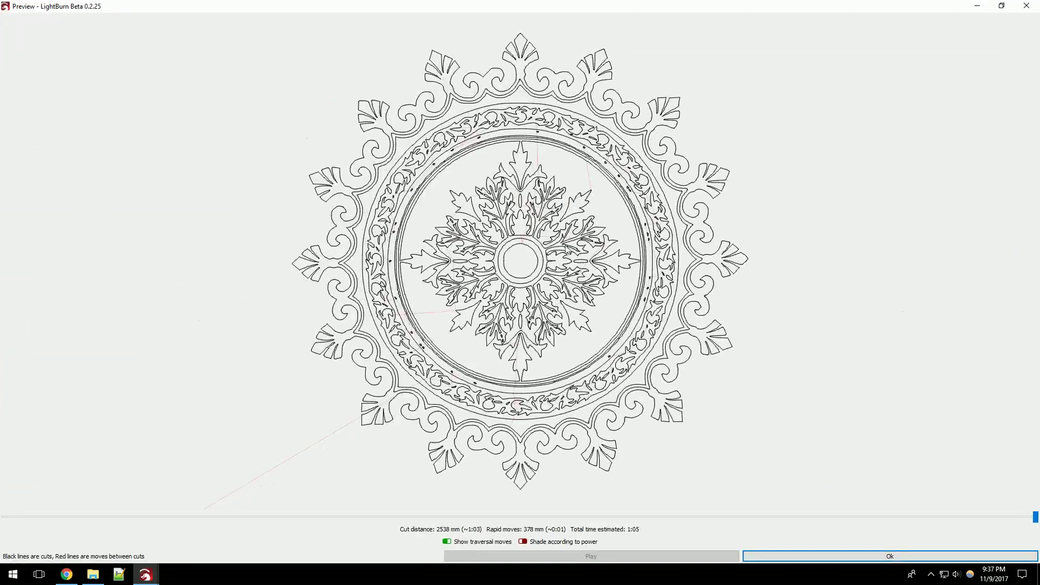
{"action": "scroll", "coordinate": [551, 239], "scroll_direction": "up", "scroll_amount": 8}
{"action": "scroll", "coordinate": [532, 242], "scroll_direction": "down", "scroll_amount": 4}
{"action": "scroll", "coordinate": [535, 242], "scroll_direction": "down", "scroll_amount": 5}
{"action": "left_click_drag", "start_coordinate": [570, 160], "coordinate": [599, 176]}
{"action": "double_click", "coordinate": [584, 5]}
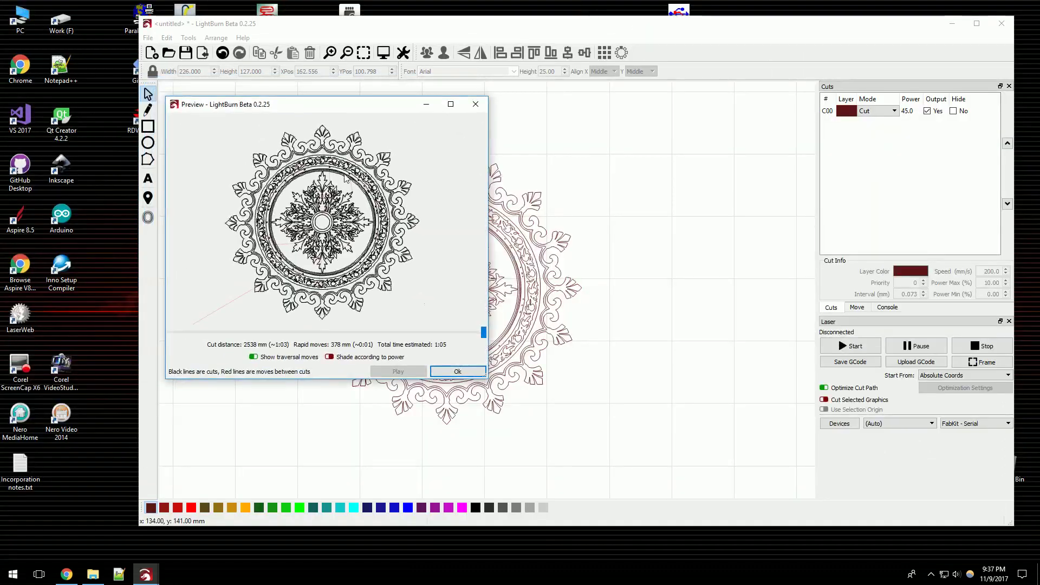
Step: Examine the upper part of the ornament's cut path up close in the reduced preview window, and close the preview
{"action": "scroll", "coordinate": [331, 176], "scroll_direction": "up", "scroll_amount": 5}
{"action": "scroll", "coordinate": [329, 174], "scroll_direction": "down", "scroll_amount": 5}
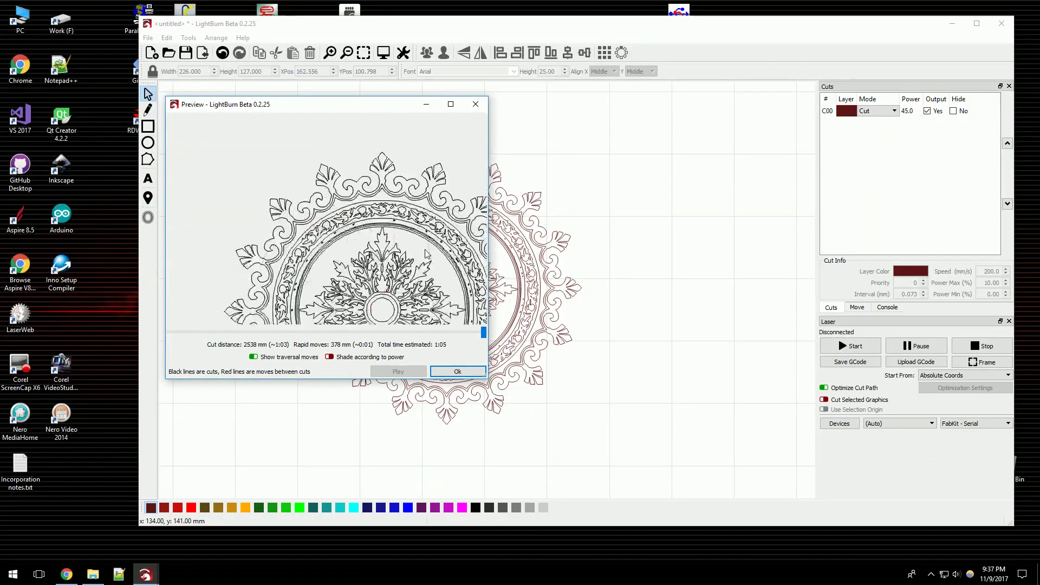
{"action": "scroll", "coordinate": [361, 236], "scroll_direction": "up", "scroll_amount": 5}
{"action": "scroll", "coordinate": [360, 236], "scroll_direction": "down", "scroll_amount": 4}
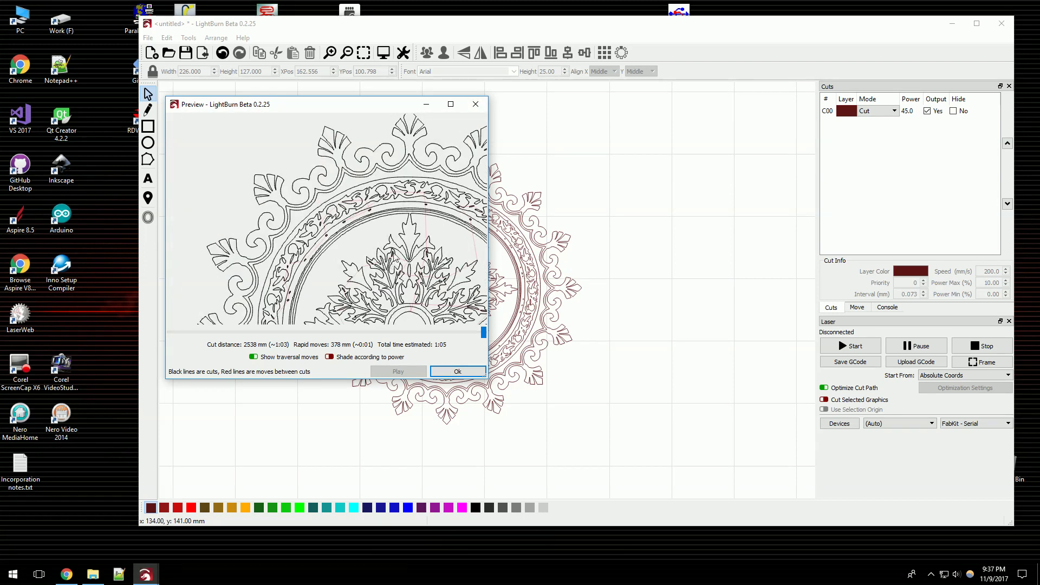
{"action": "left_click", "coordinate": [476, 104]}
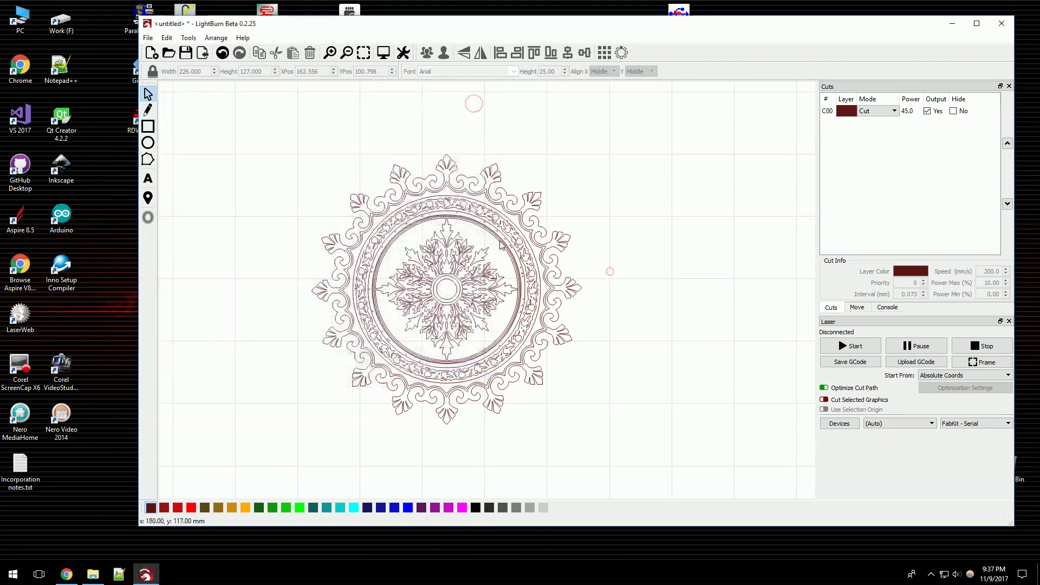
Step: Delete the ornamental design from the canvas
{"action": "scroll", "coordinate": [609, 271], "scroll_direction": "down", "scroll_amount": 2}
{"action": "left_click", "coordinate": [445, 232]}
{"action": "key", "text": "Delete"}
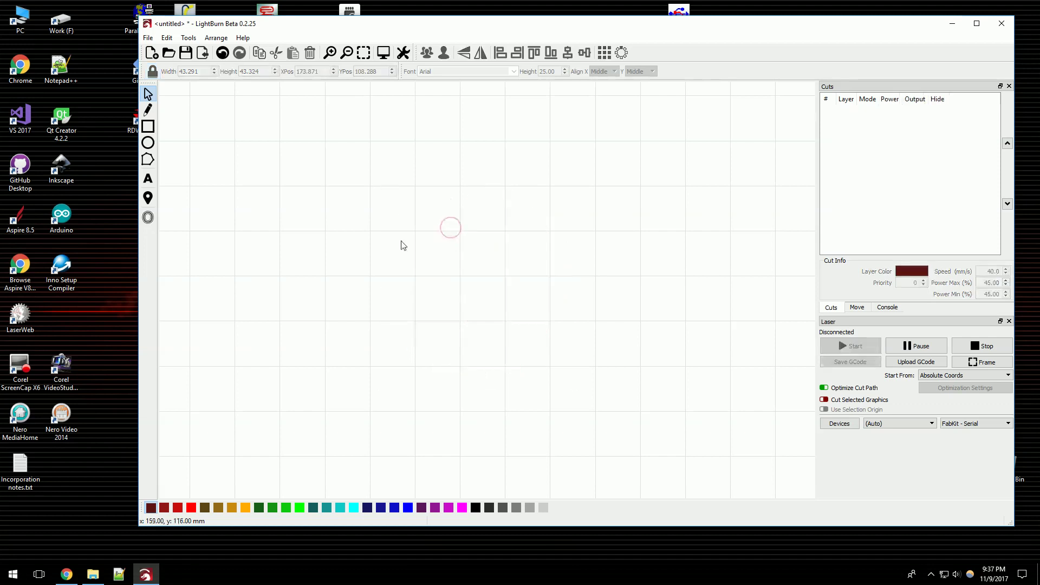
Step: Import AbbottAndCostello.jpg and set its width to 50 mm with the proportions locked
{"action": "key", "text": "ctrl+i"}
{"action": "double_click", "coordinate": [497, 249]}
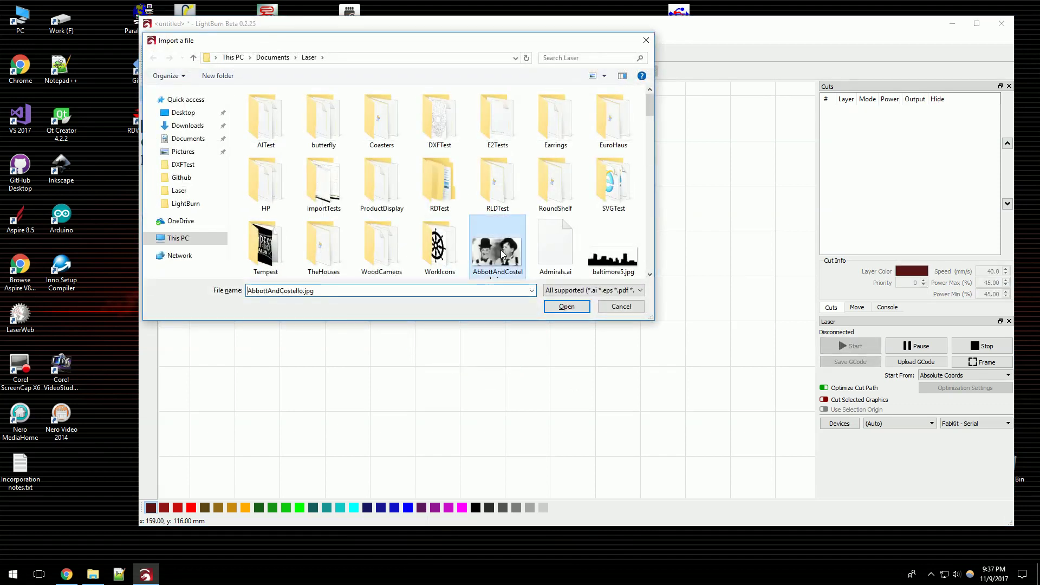
{"action": "scroll", "coordinate": [509, 308], "scroll_direction": "down", "scroll_amount": 3}
{"action": "double_click", "coordinate": [192, 71]}
{"action": "type", "text": "50"}
{"action": "key", "text": "Tab"}
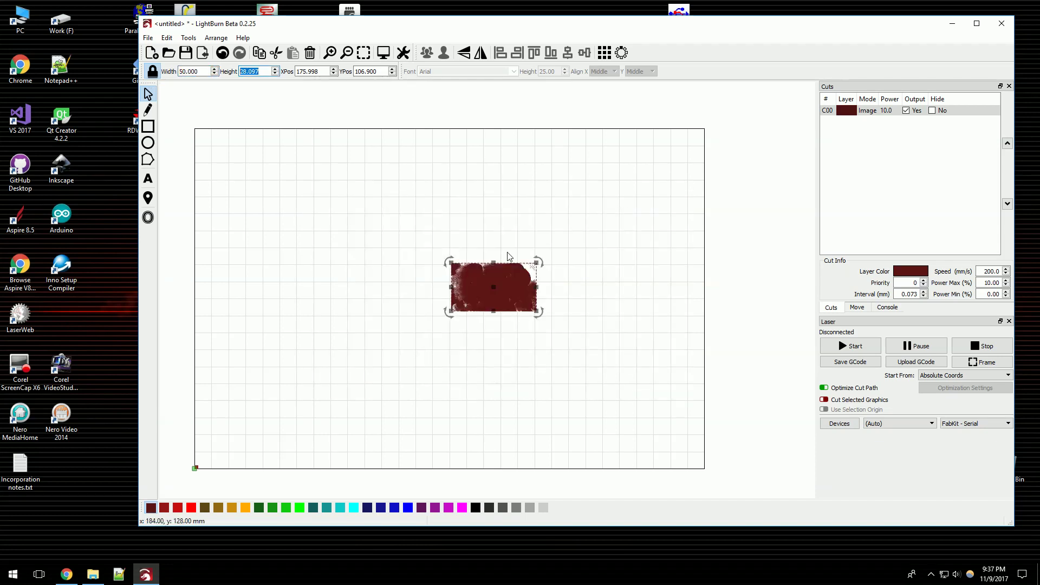
{"action": "left_click", "coordinate": [507, 287]}
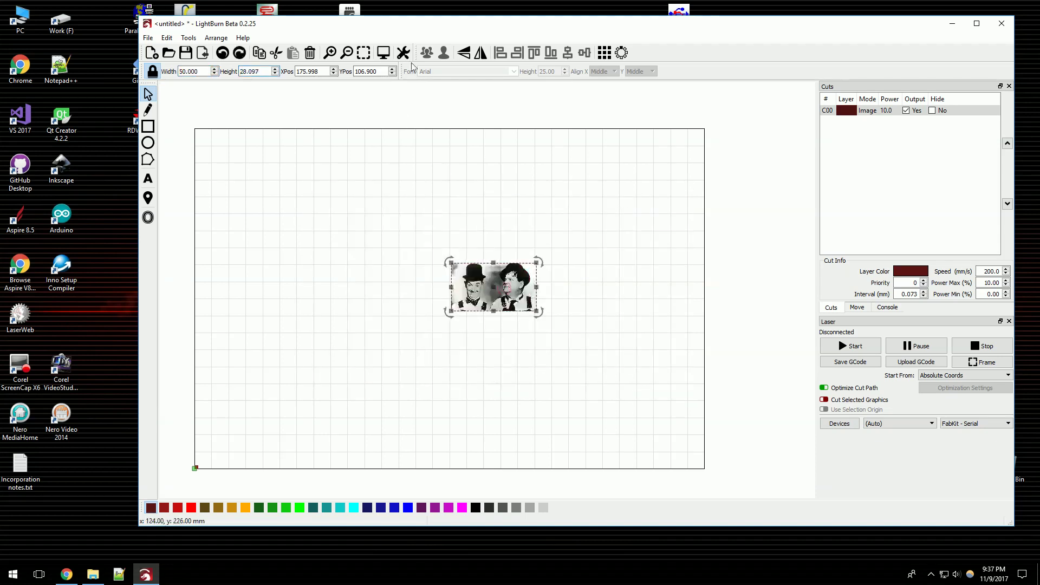
Step: Preview the photo's scan in an enlarged window, try the power shading, and hide the traversal moves
{"action": "left_click", "coordinate": [383, 52]}
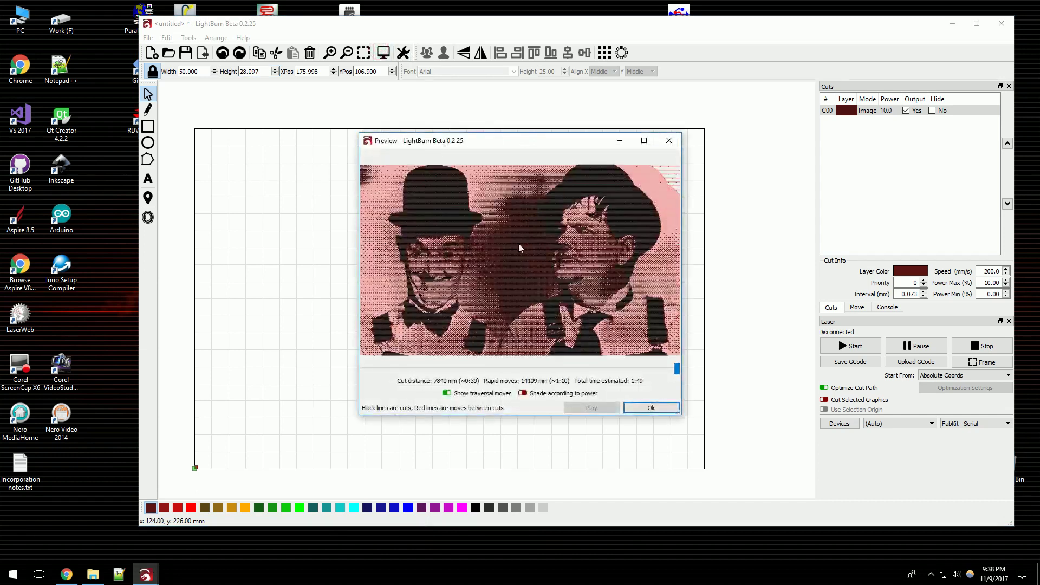
{"action": "left_click_drag", "start_coordinate": [680, 417], "coordinate": [842, 518]}
{"action": "left_click_drag", "start_coordinate": [360, 133], "coordinate": [203, 29]}
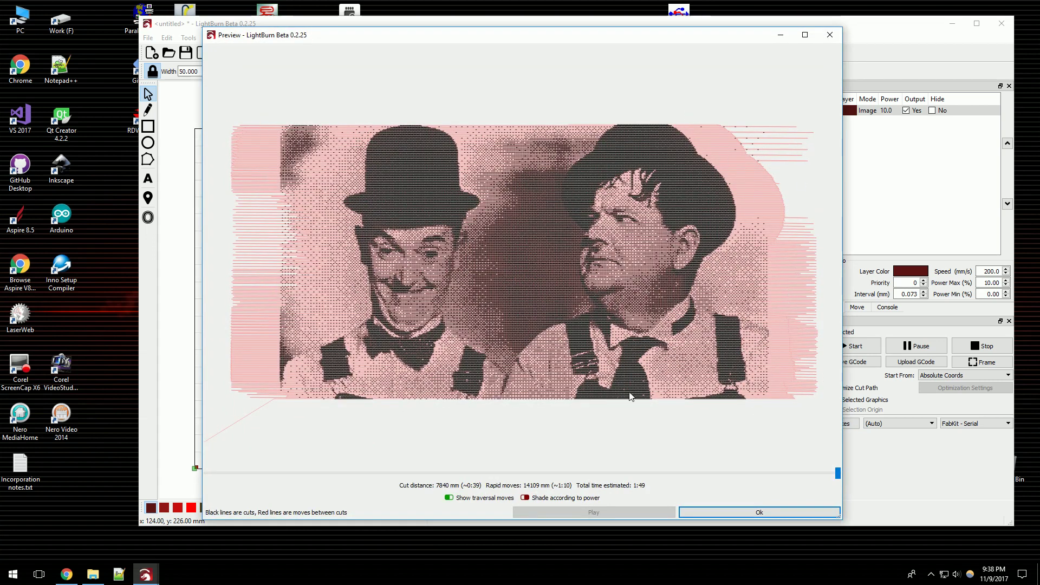
{"action": "left_click", "coordinate": [545, 498]}
{"action": "left_click", "coordinate": [545, 498]}
{"action": "left_click", "coordinate": [487, 503]}
{"action": "left_click", "coordinate": [486, 503]}
{"action": "left_click", "coordinate": [487, 503]}
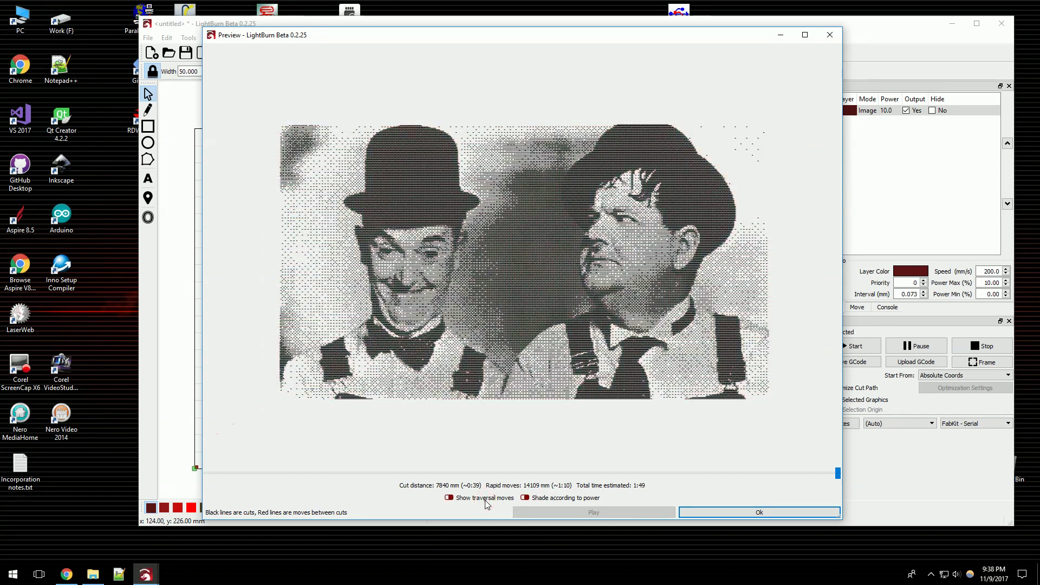
Step: Examine the ordered dot pattern of the photo at several magnifications, and close the preview
{"action": "scroll", "coordinate": [659, 167], "scroll_direction": "up", "scroll_amount": 8}
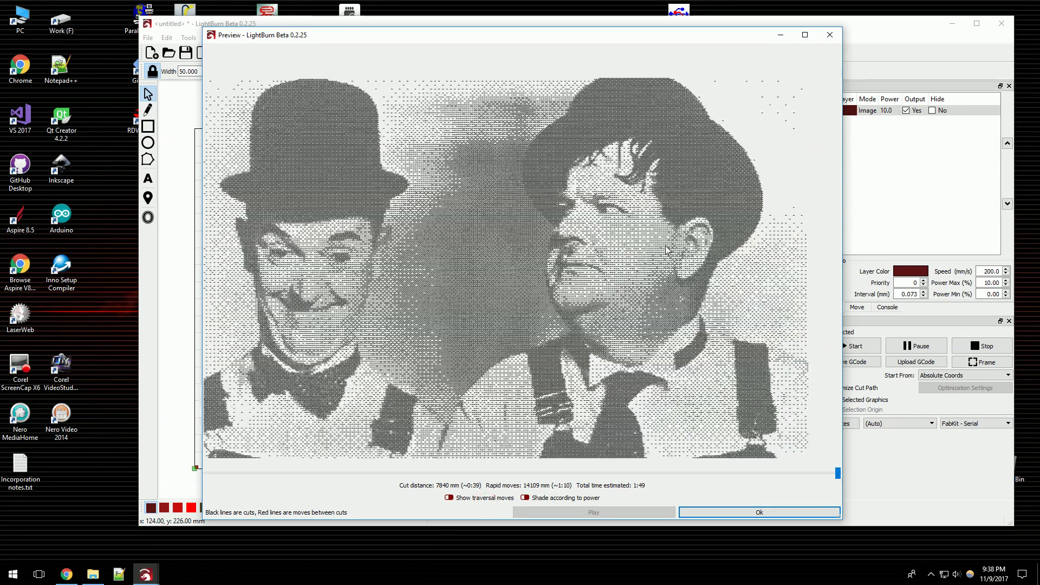
{"action": "scroll", "coordinate": [411, 216], "scroll_direction": "down", "scroll_amount": 8}
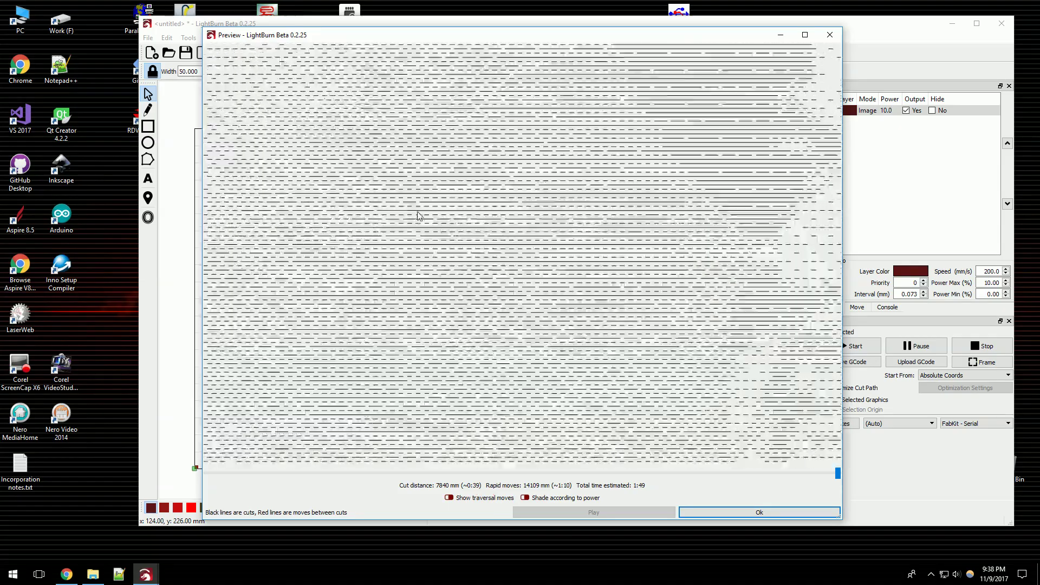
{"action": "mouse_move", "coordinate": [566, 232]}
{"action": "left_mouse_down"}
{"action": "mouse_move", "coordinate": [580, 228]}
{"action": "mouse_move", "coordinate": [557, 203]}
{"action": "mouse_move", "coordinate": [596, 221]}
{"action": "mouse_move", "coordinate": [585, 228]}
{"action": "left_mouse_up"}
{"action": "scroll", "coordinate": [403, 223], "scroll_direction": "up", "scroll_amount": 8}
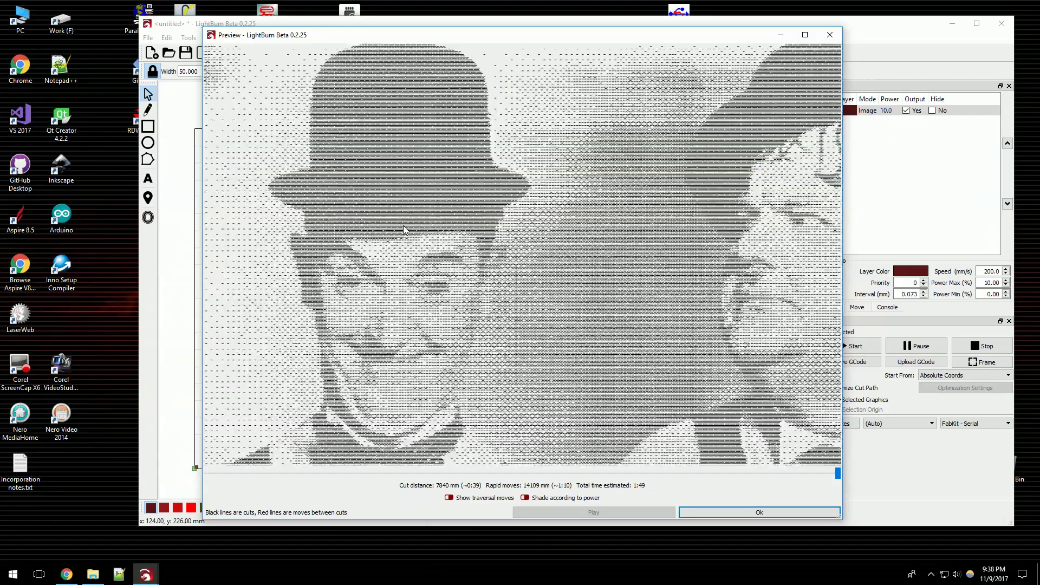
{"action": "scroll", "coordinate": [420, 259], "scroll_direction": "down", "scroll_amount": 6}
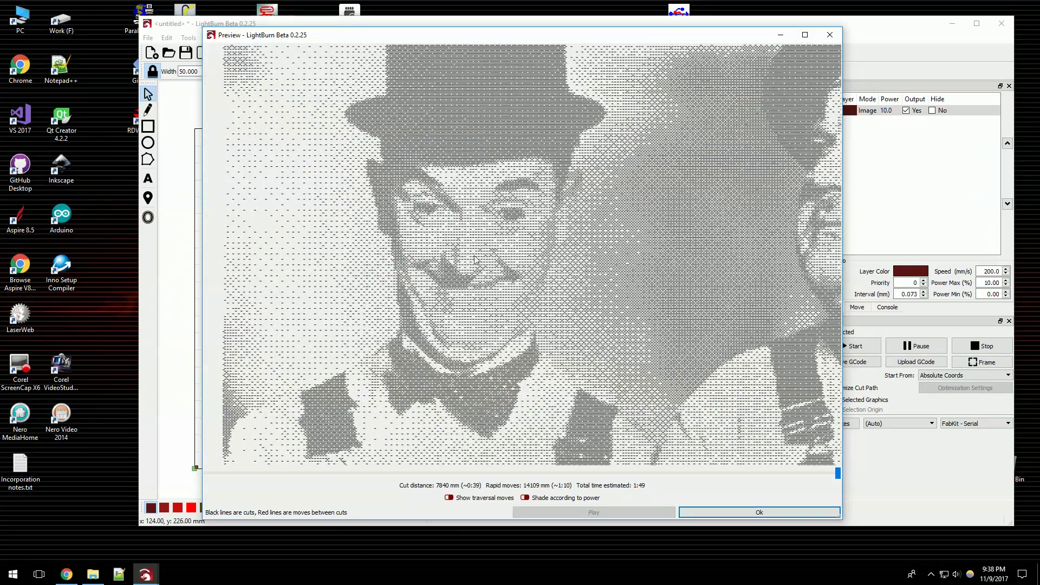
{"action": "scroll", "coordinate": [445, 271], "scroll_direction": "down", "scroll_amount": 4}
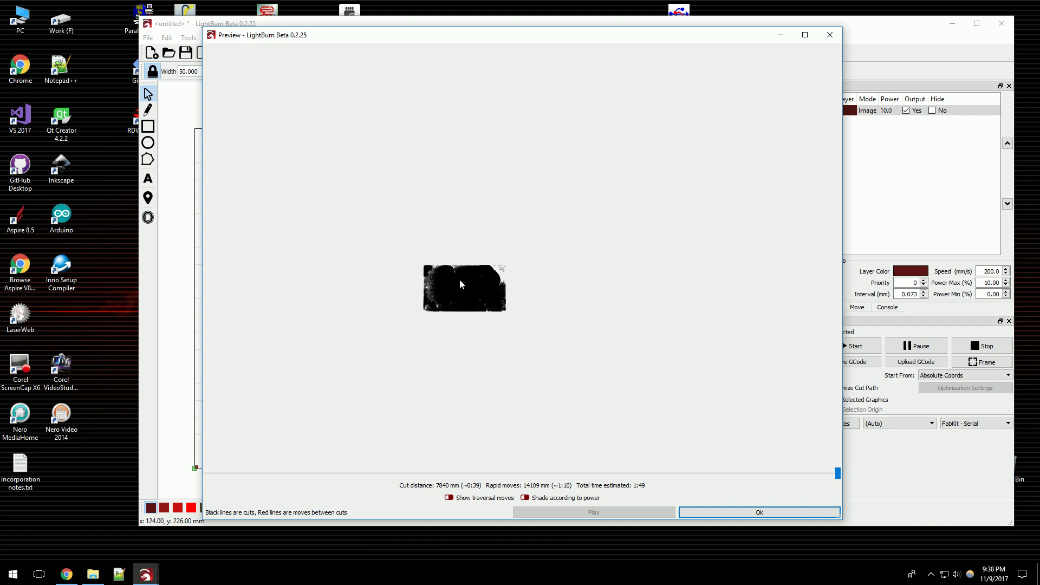
{"action": "scroll", "coordinate": [457, 284], "scroll_direction": "up", "scroll_amount": 5}
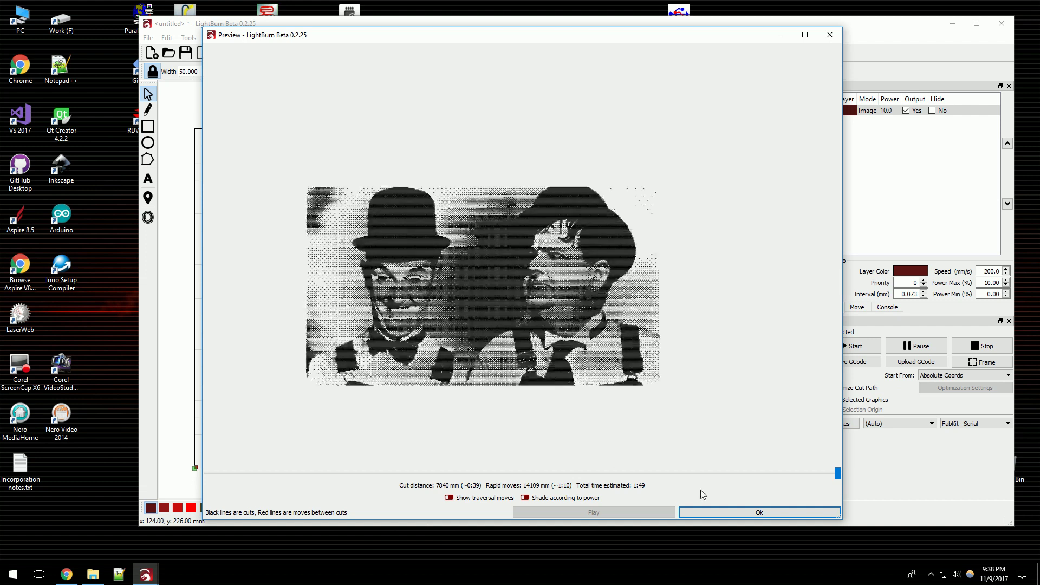
{"action": "left_click", "coordinate": [759, 512]}
Step: Set the image layer's scan resolution to 450 DPI
{"action": "double_click", "coordinate": [867, 110]}
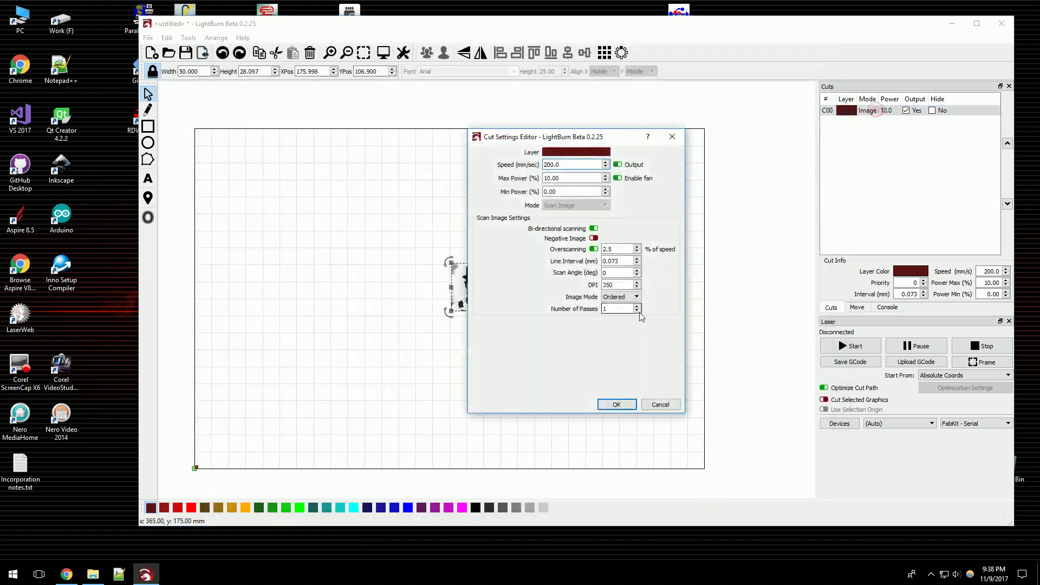
{"action": "double_click", "coordinate": [622, 288]}
{"action": "type", "text": "450"}
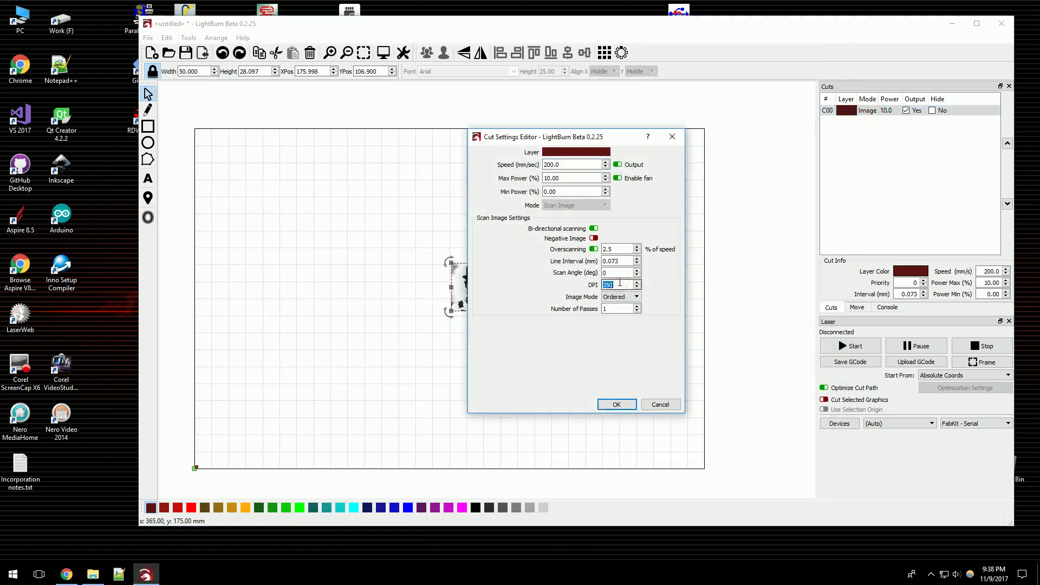
{"action": "left_click", "coordinate": [617, 404]}
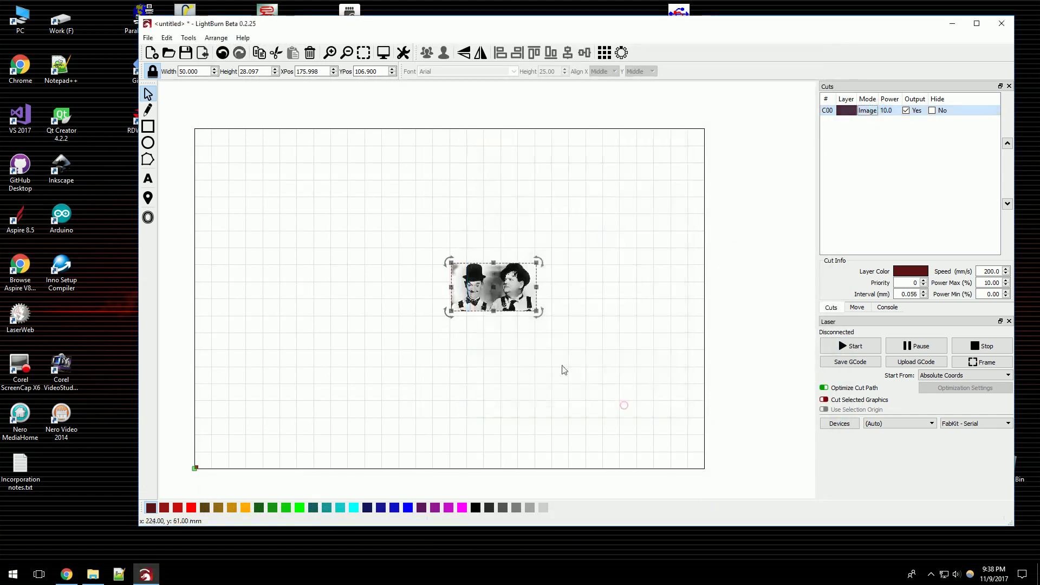
Step: Preview the 450 DPI scan with traversal moves hidden, examine the left face's dot pattern in a larger window, and close it
{"action": "scroll", "coordinate": [458, 287], "scroll_direction": "up", "scroll_amount": 2}
{"action": "left_click", "coordinate": [384, 53]}
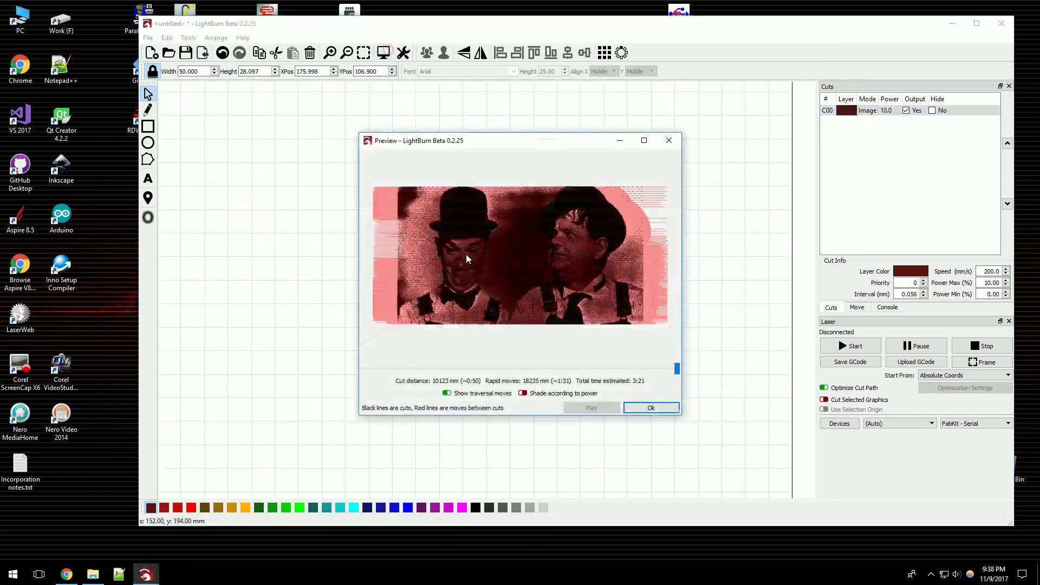
{"action": "left_click", "coordinate": [466, 400]}
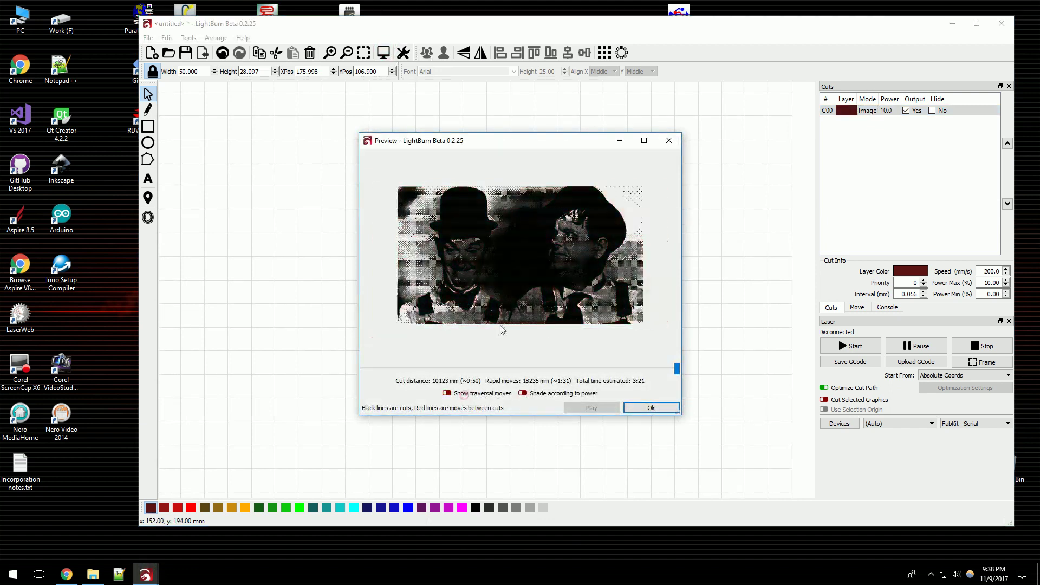
{"action": "scroll", "coordinate": [512, 254], "scroll_direction": "down", "scroll_amount": 2}
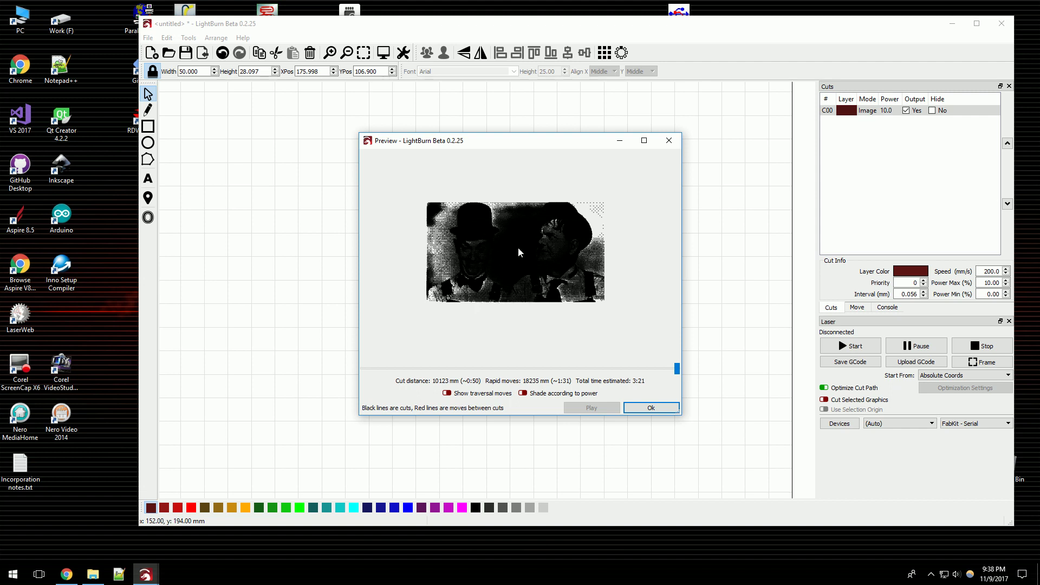
{"action": "scroll", "coordinate": [477, 247], "scroll_direction": "up", "scroll_amount": 6}
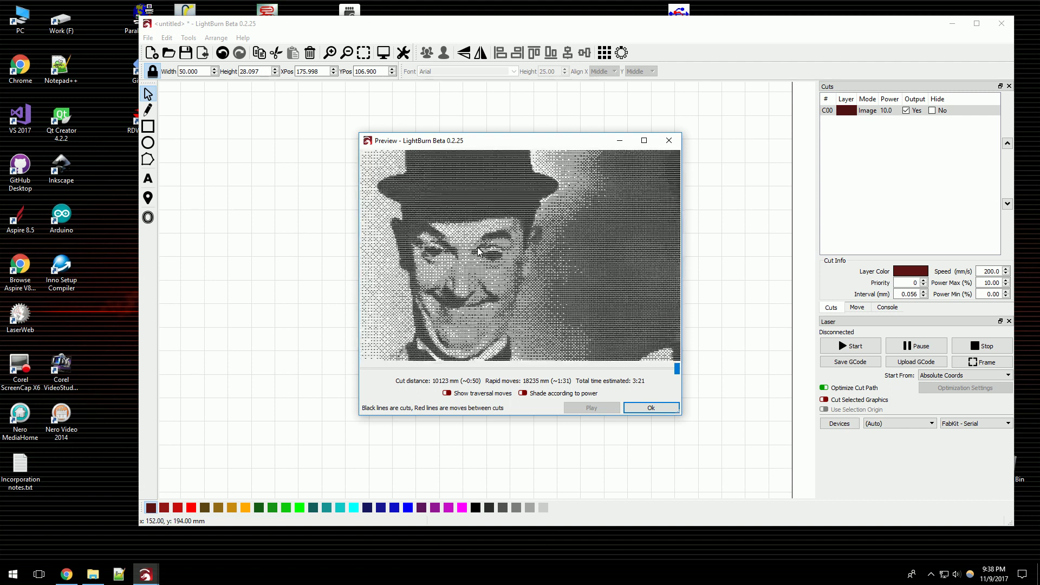
{"action": "scroll", "coordinate": [478, 250], "scroll_direction": "down", "scroll_amount": 3}
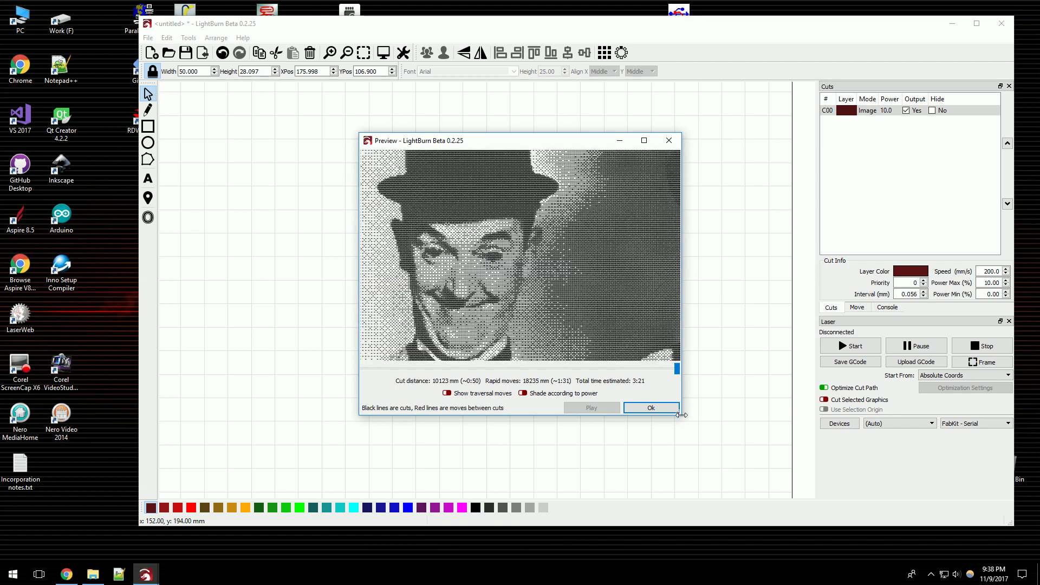
{"action": "left_click_drag", "start_coordinate": [682, 420], "coordinate": [779, 510]}
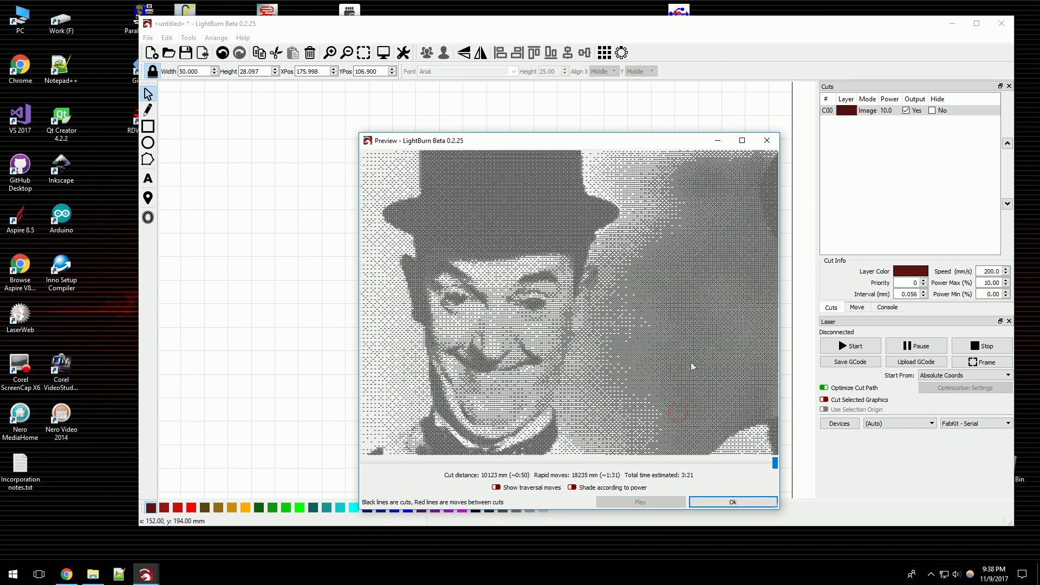
{"action": "left_click", "coordinate": [733, 502]}
Step: Select the 50 mm wide photo and delete it from the canvas
{"action": "left_click", "coordinate": [658, 338]}
{"action": "left_click", "coordinate": [543, 296]}
{"action": "key", "text": "Delete"}
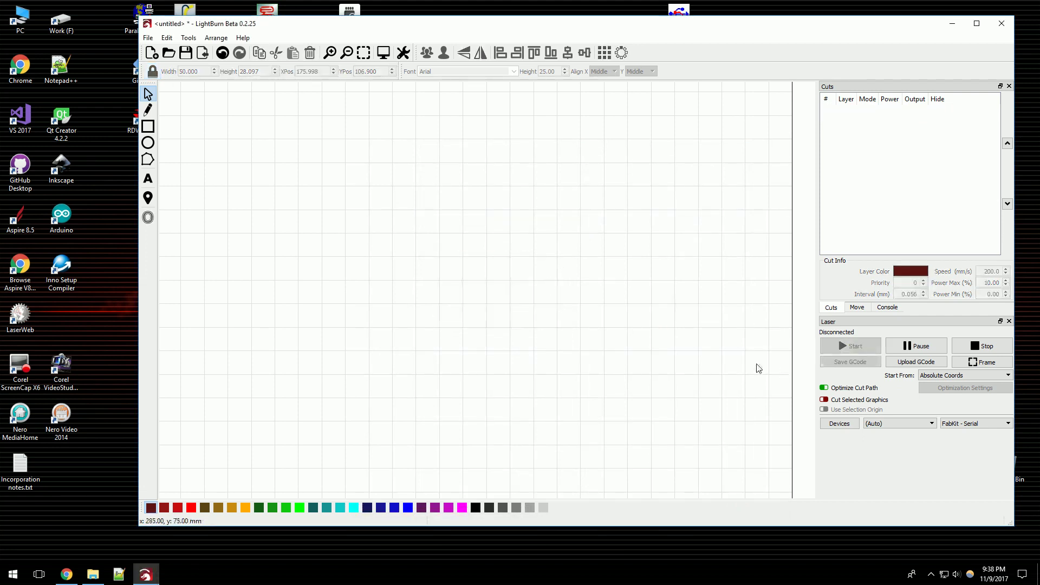
Step: Review the available device protocols and the list of configured devices, and close the device settings
{"action": "left_click", "coordinate": [839, 423]}
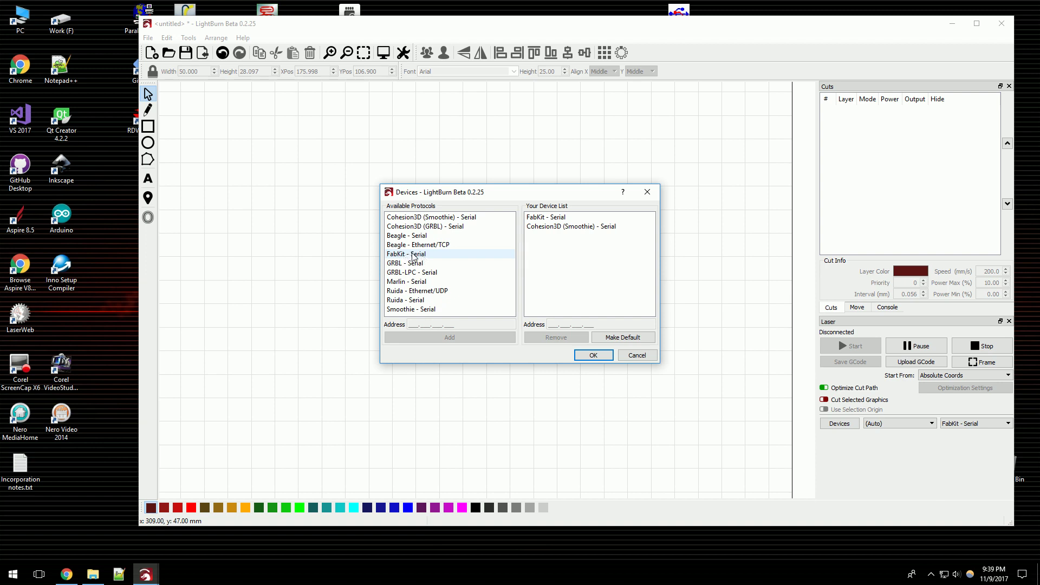
{"action": "left_click", "coordinate": [601, 356]}
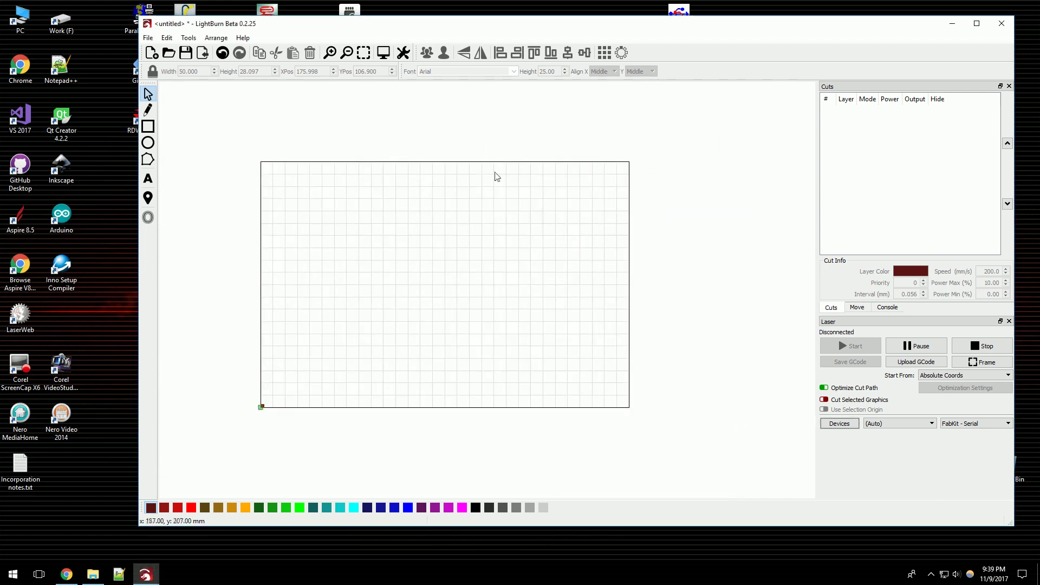
Step: Draw a rectangle about 72 mm wide and 58 mm high near the middle of the work area
{"action": "left_click", "coordinate": [148, 128]}
{"action": "left_click_drag", "start_coordinate": [361, 221], "coordinate": [449, 292]}
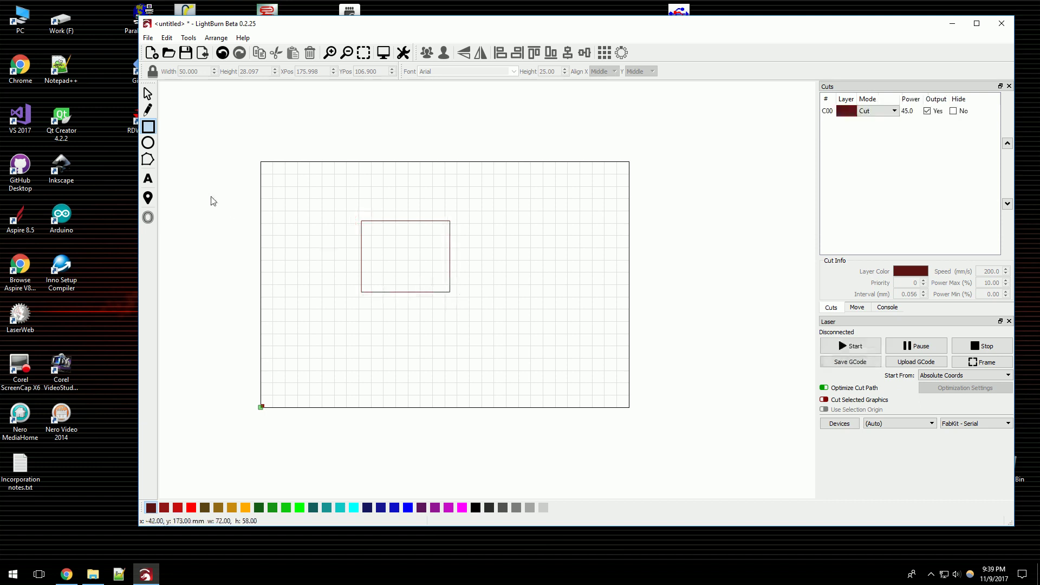
{"action": "key", "text": "Escape"}
Step: Convert the rectangle to an editable path and display its corner nodes for node editing
{"action": "left_click", "coordinate": [379, 221]}
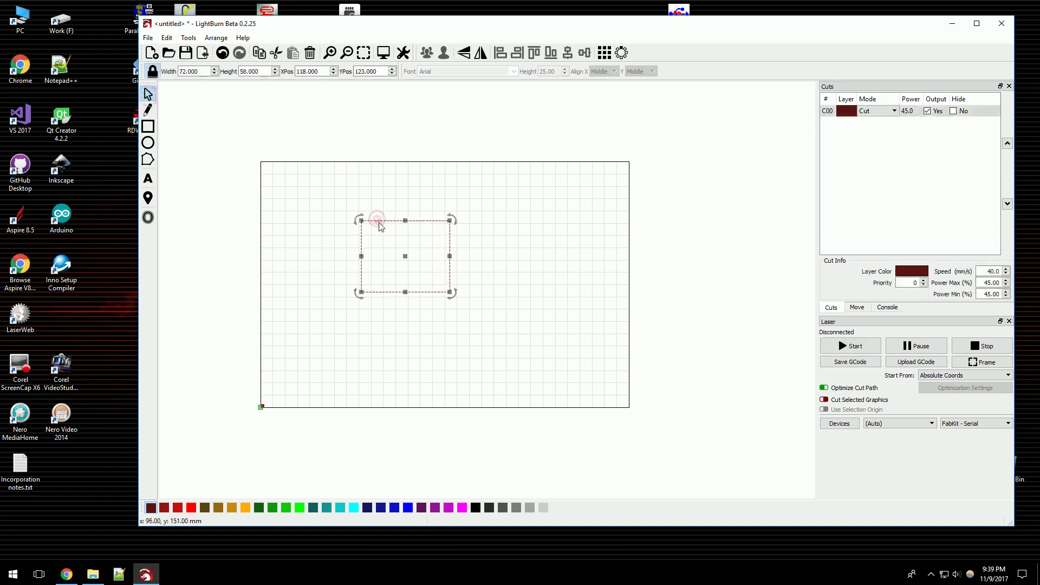
{"action": "left_click", "coordinate": [167, 37]}
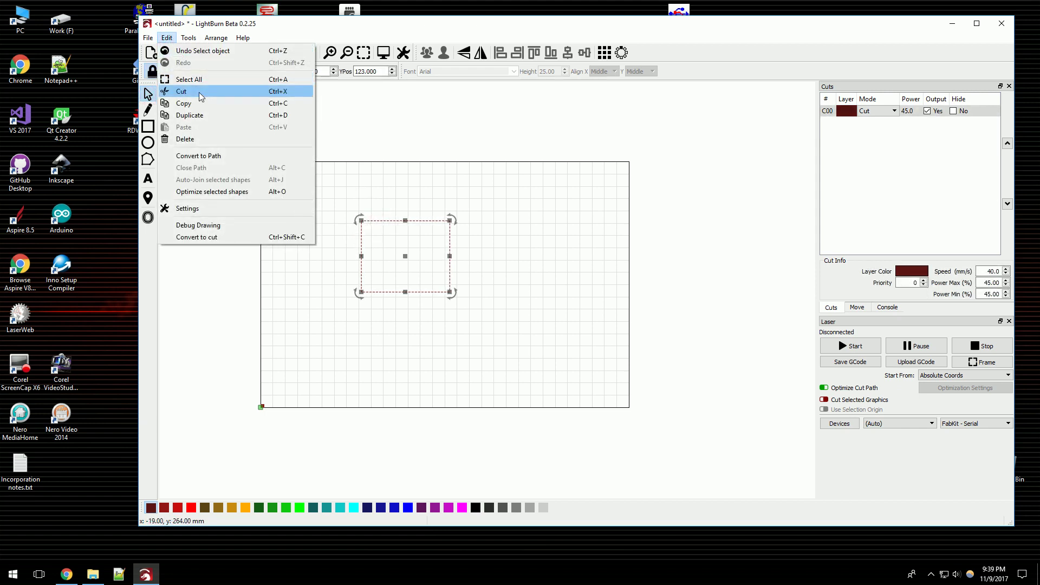
{"action": "left_click", "coordinate": [218, 156]}
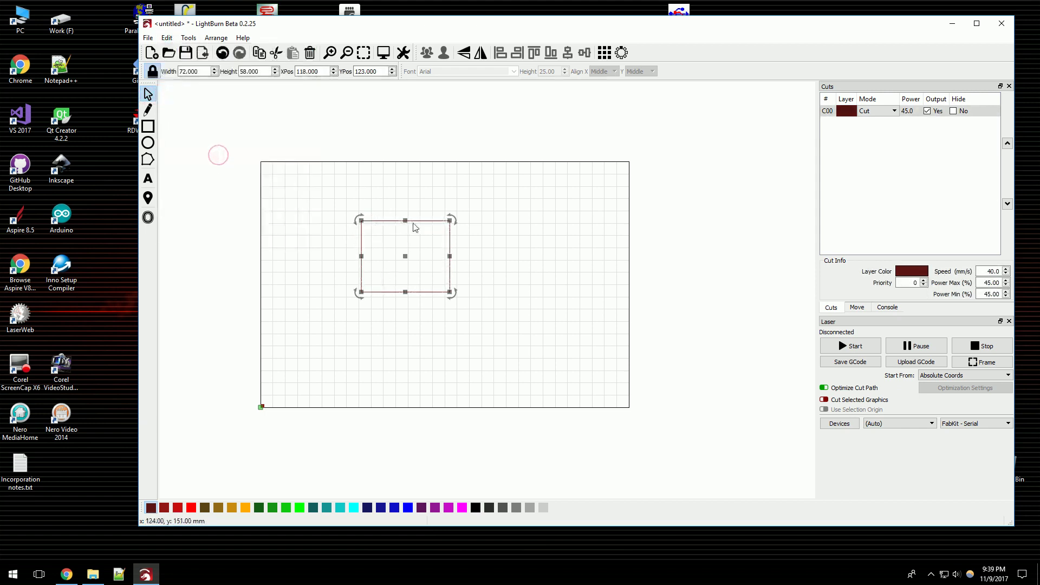
{"action": "left_click", "coordinate": [148, 159]}
{"action": "scroll", "coordinate": [376, 256], "scroll_direction": "up", "scroll_amount": 1}
{"action": "scroll", "coordinate": [376, 257], "scroll_direction": "up", "scroll_amount": 2}
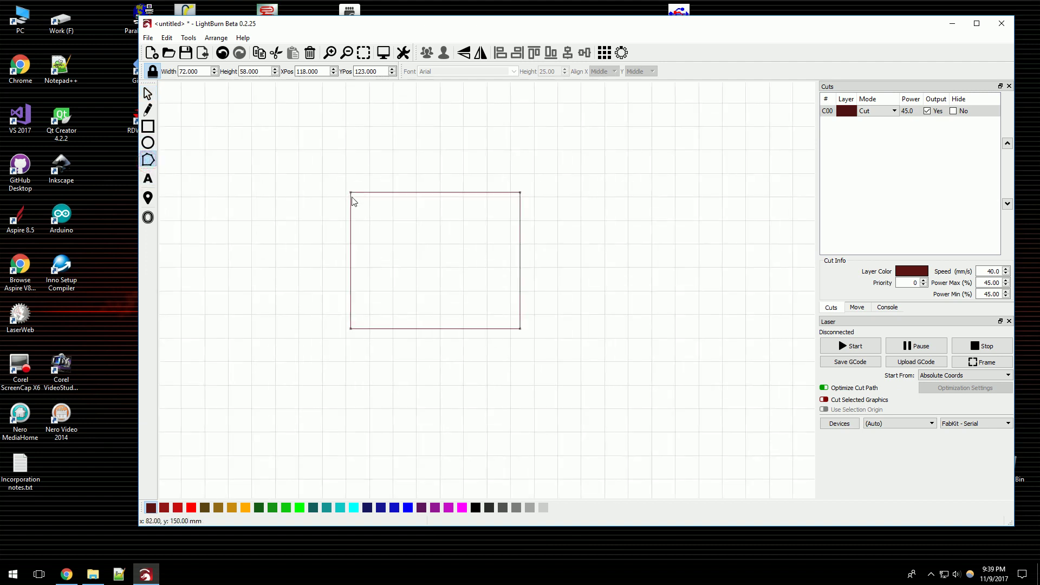
{"action": "scroll", "coordinate": [407, 305], "scroll_direction": "down", "scroll_amount": 3}
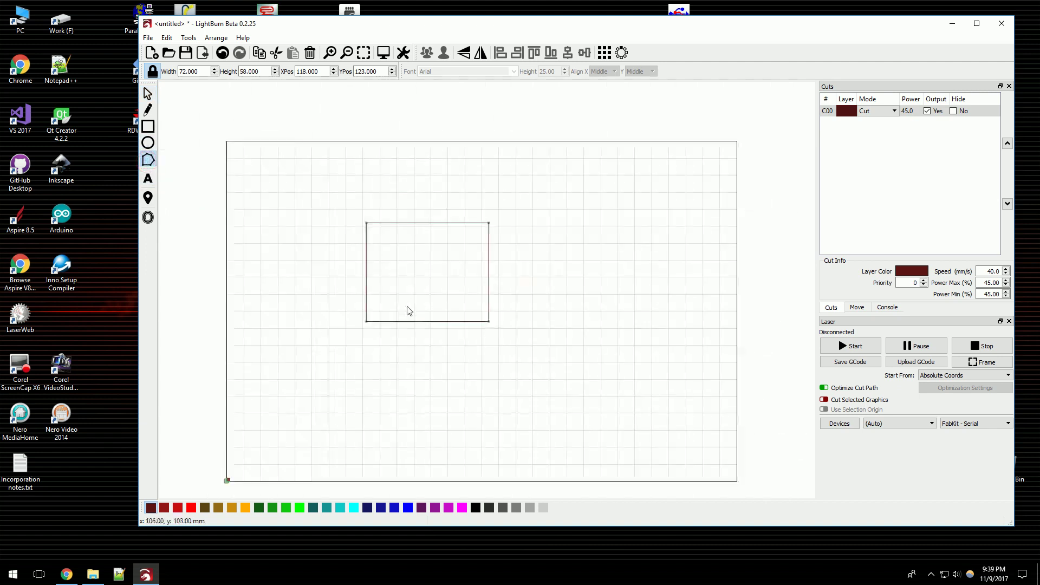
Step: Draw a closed, irregular nine-point polygon about 77 mm wide and 110 mm high to the right of the rectangle
{"action": "left_click", "coordinate": [148, 112]}
{"action": "left_click", "coordinate": [489, 273]}
{"action": "left_click", "coordinate": [531, 222]}
{"action": "left_click", "coordinate": [599, 259]}
{"action": "left_click", "coordinate": [591, 333]}
{"action": "left_click", "coordinate": [523, 379]}
{"action": "left_click", "coordinate": [531, 291]}
{"action": "left_click", "coordinate": [582, 278]}
{"action": "left_click", "coordinate": [541, 254]}
{"action": "left_click", "coordinate": [518, 290]}
{"action": "left_click", "coordinate": [489, 272]}
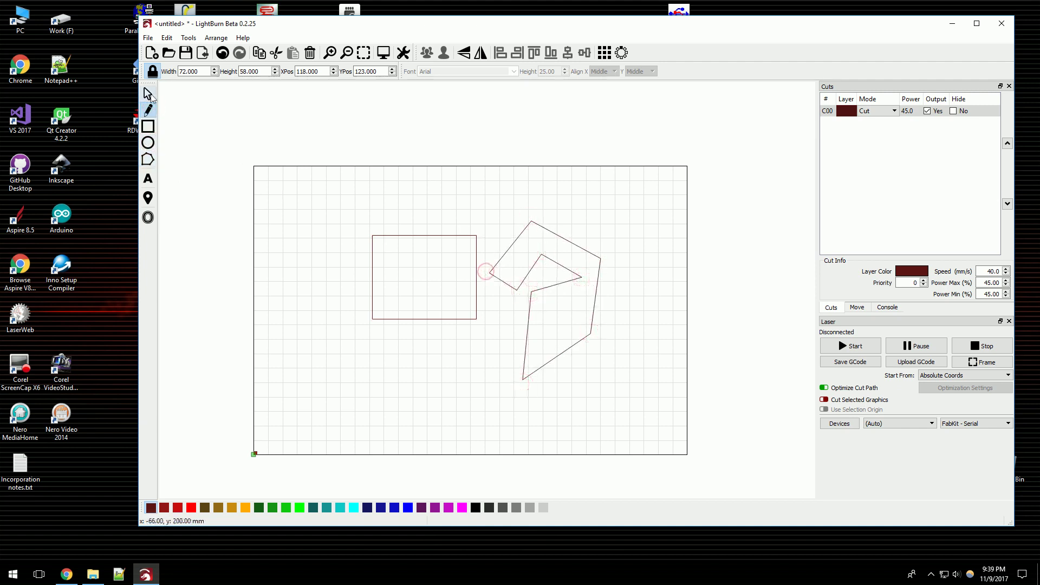
Step: Convert all four corner nodes of the rectangle path to smooth nodes with the node editing tool
{"action": "left_click", "coordinate": [148, 160]}
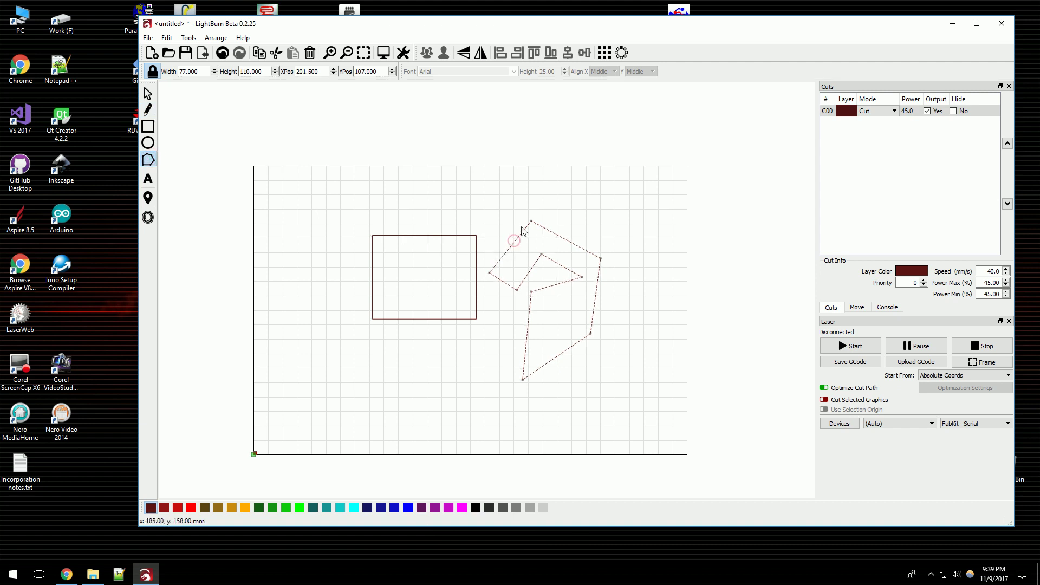
{"action": "left_click", "coordinate": [474, 239]}
{"action": "left_click", "coordinate": [517, 239]}
{"action": "left_click", "coordinate": [473, 240]}
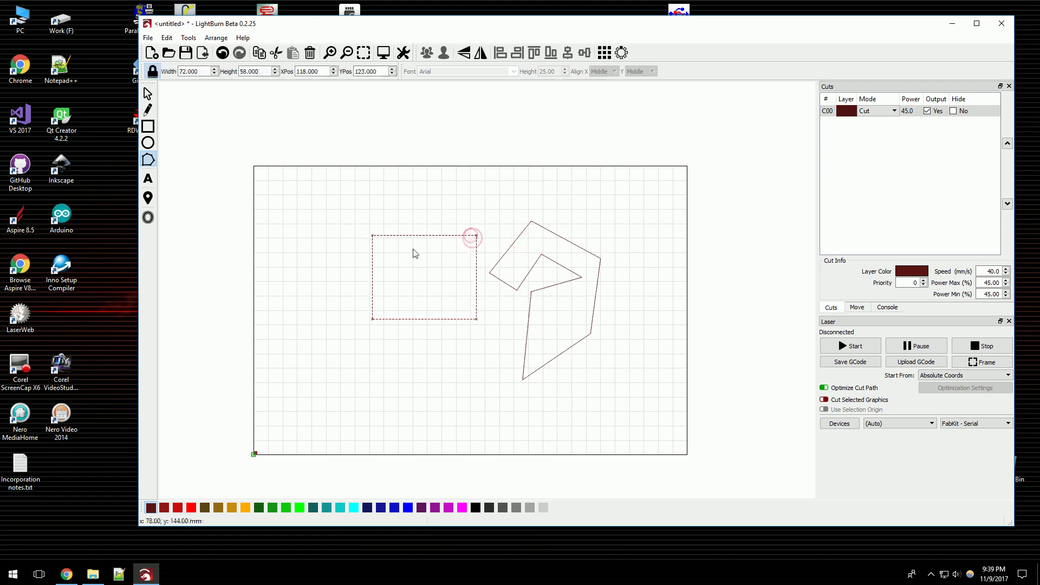
{"action": "key", "text": "s"}
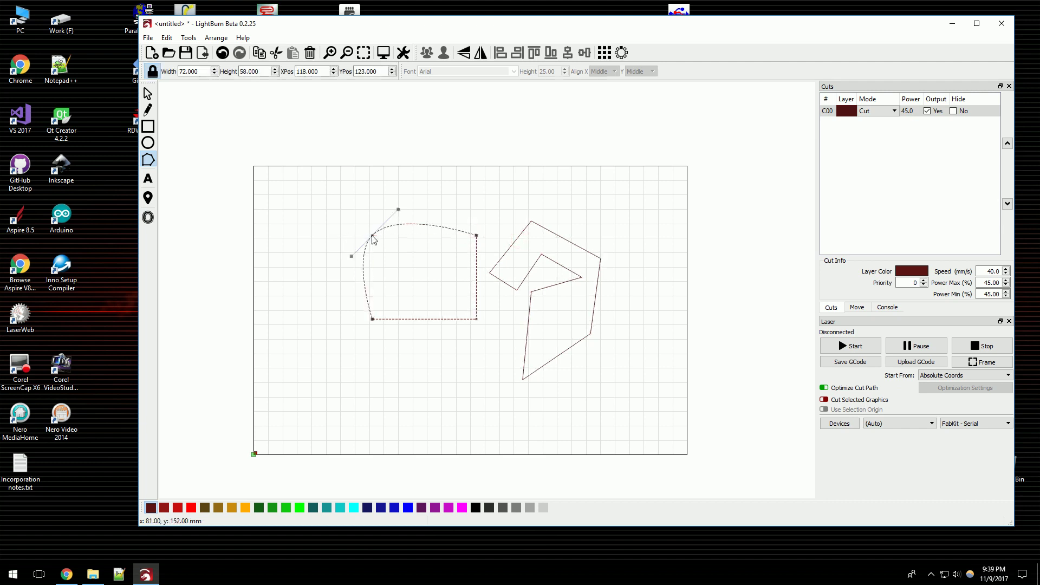
{"action": "key", "text": "s"}
{"action": "key", "text": "s"}
{"action": "key", "text": "s"}
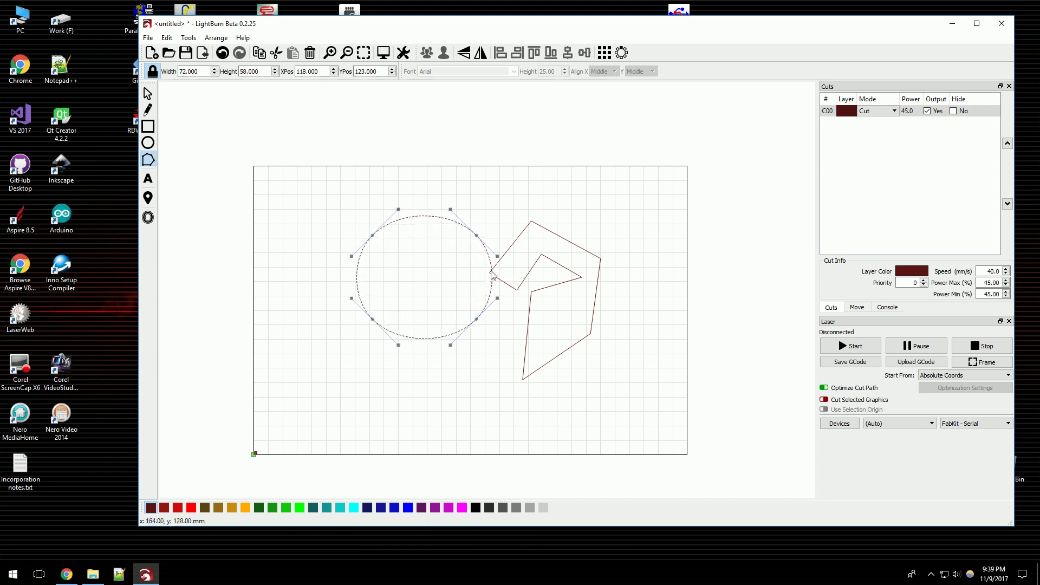
Step: Convert all the polygon's nodes to smooth nodes, move its lowest node upward, and deselect the shape
{"action": "left_click", "coordinate": [517, 239]}
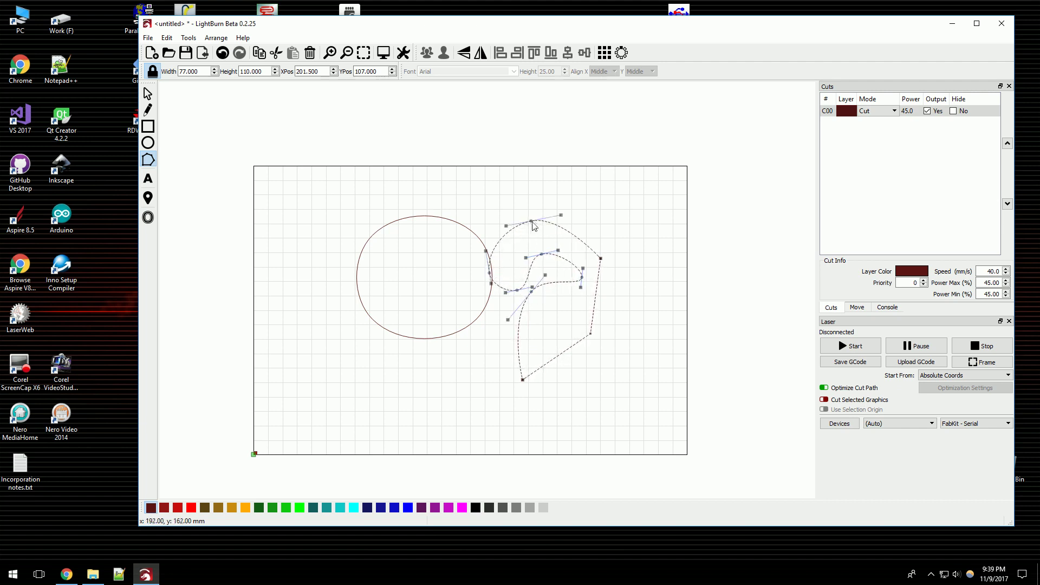
{"action": "key", "text": "s"}
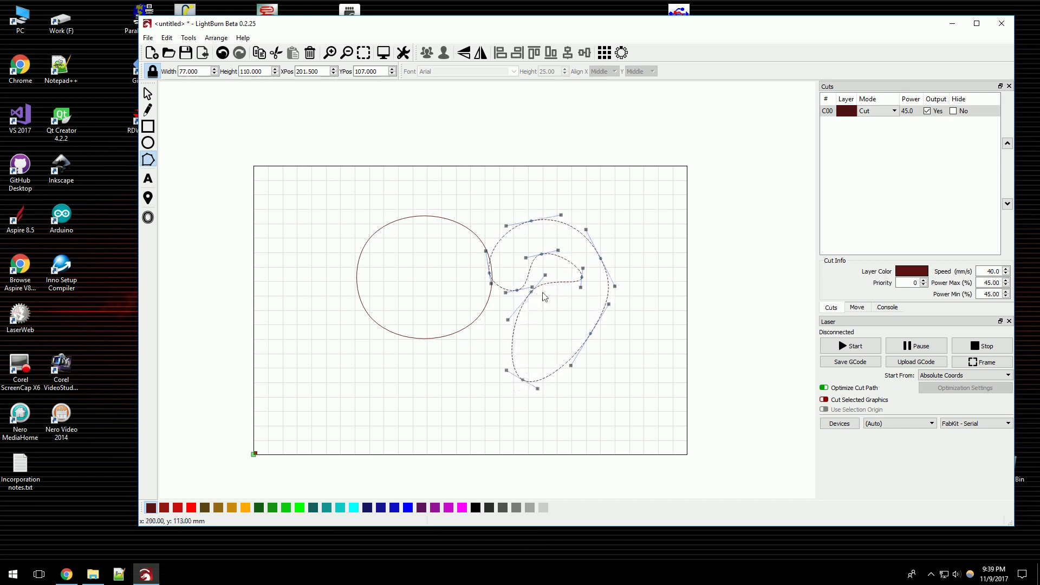
{"action": "left_click_drag", "start_coordinate": [523, 380], "coordinate": [550, 353]}
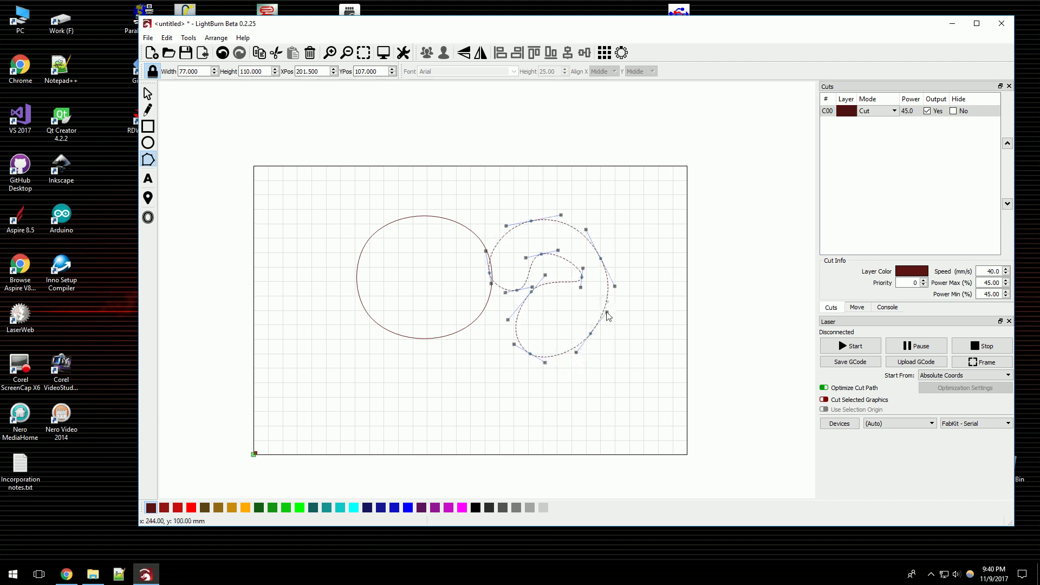
{"action": "left_click", "coordinate": [506, 337]}
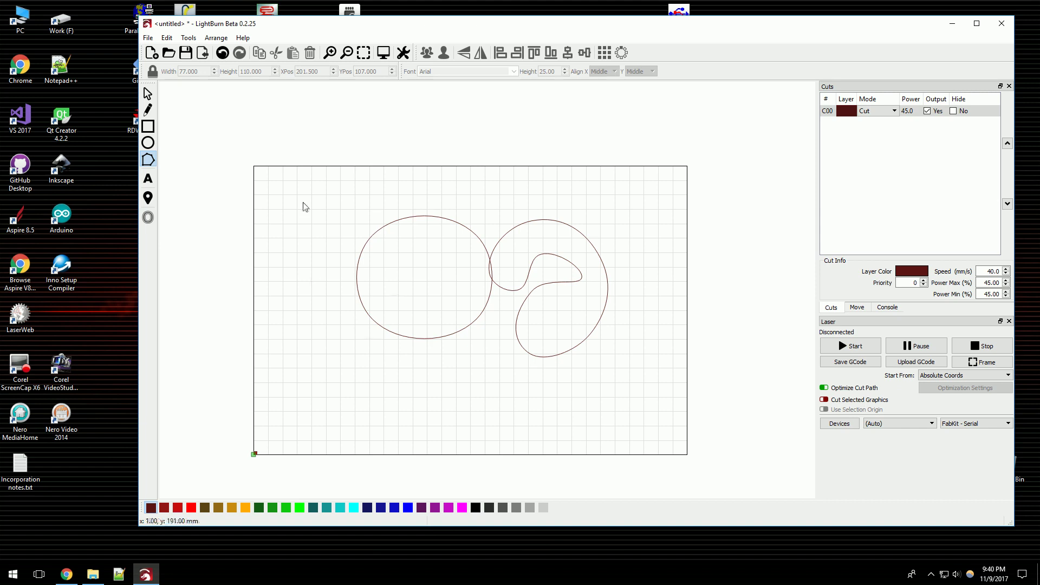
Step: Select the smoothed former rectangle as a whole object
{"action": "left_click", "coordinate": [148, 93]}
{"action": "left_click", "coordinate": [397, 218]}
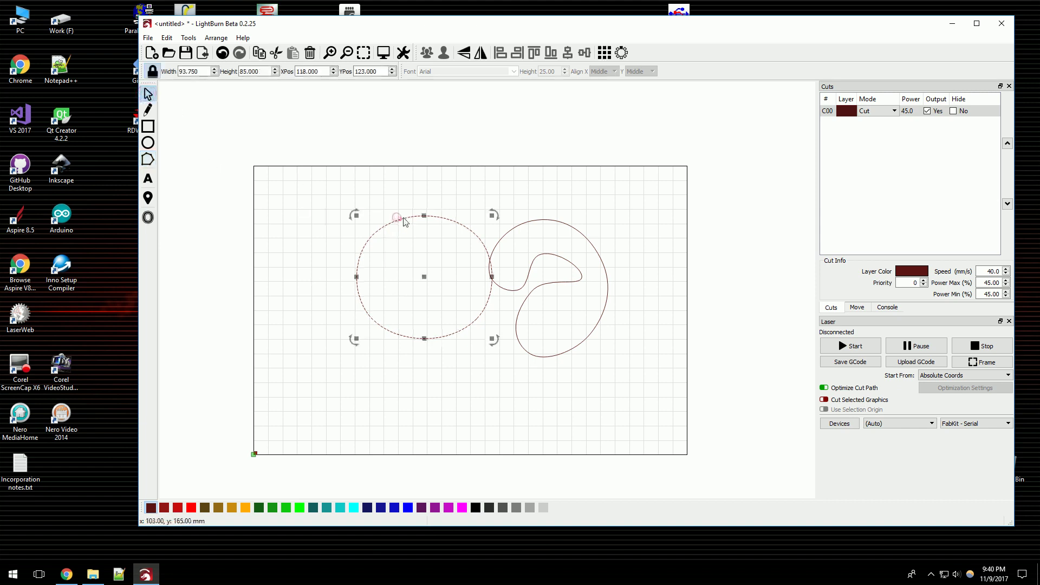